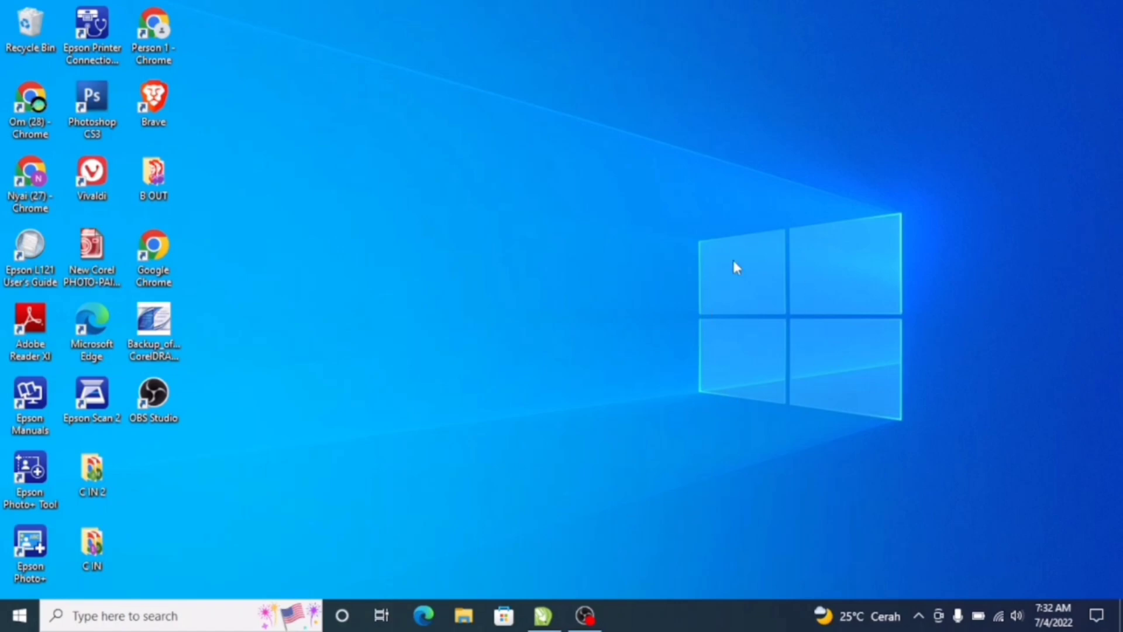
# Step: Switch to CorelDRAW and move the finished sample ID card off the page, leaving the blank template on it
pyautogui.click(544, 619)
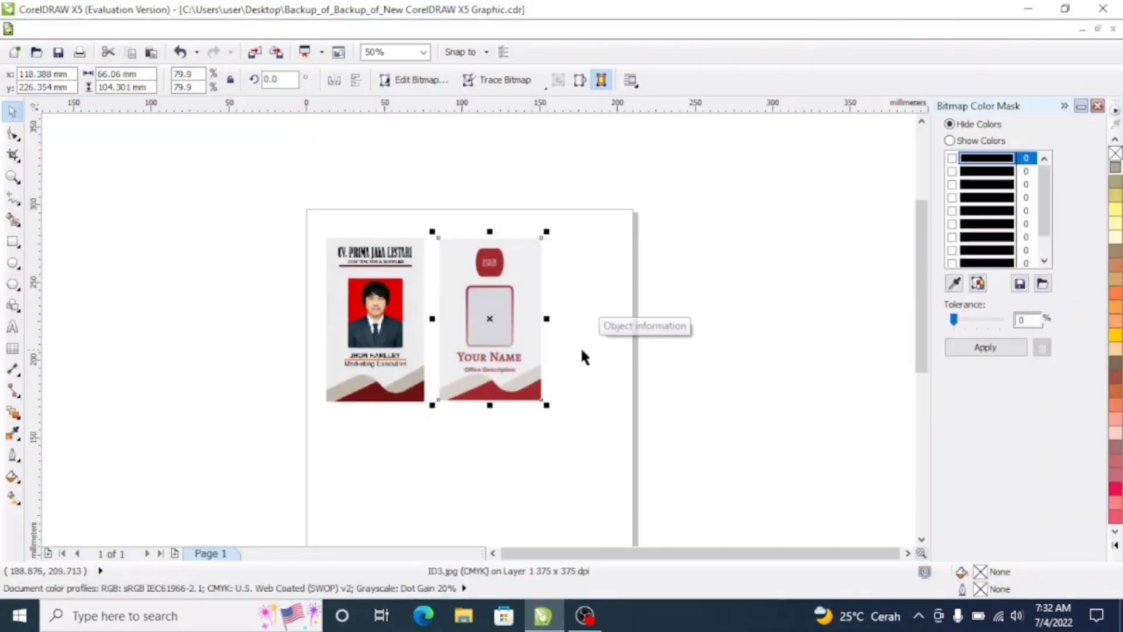
pyautogui.scroll(1, 349, 292)
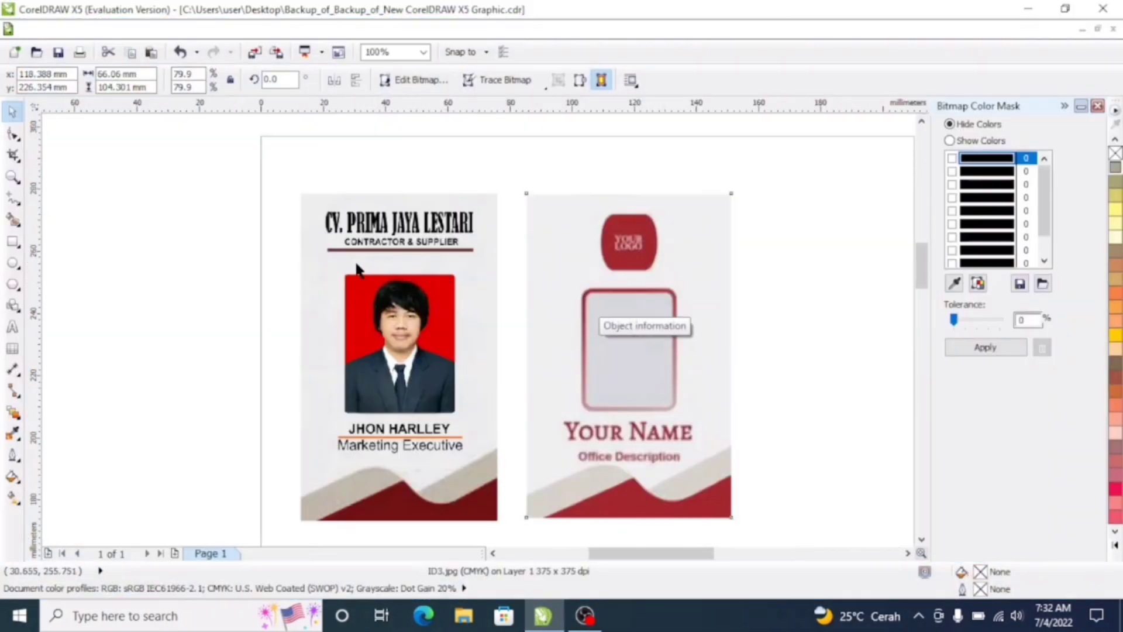
pyautogui.scroll(1, 498, 246)
pyautogui.scroll(-1, 503, 244)
pyautogui.click(470, 260)
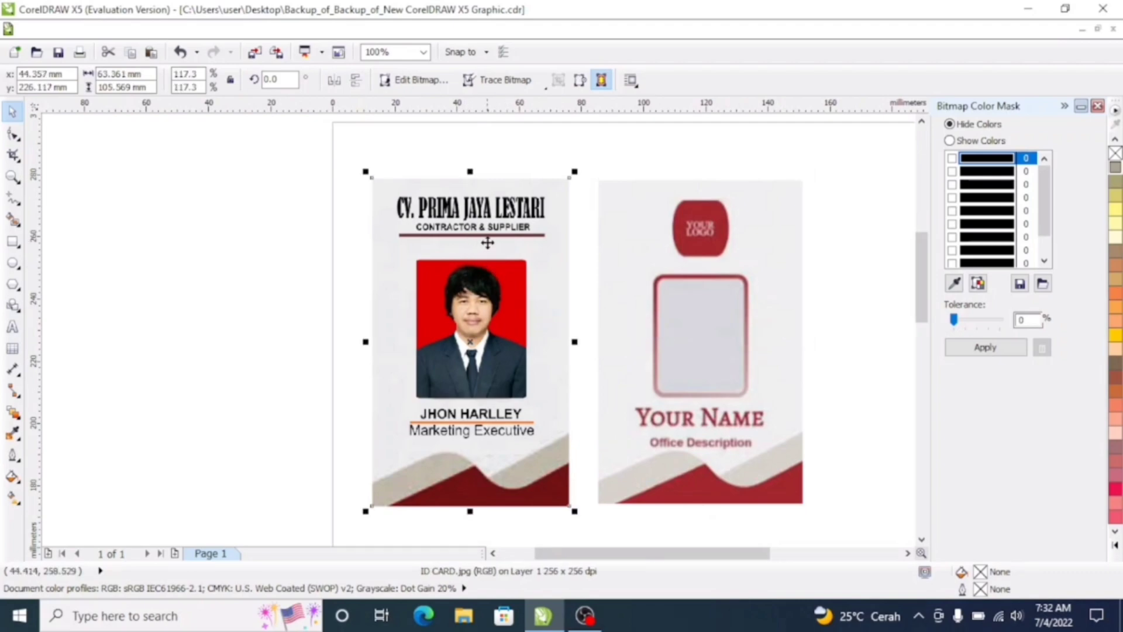
pyautogui.moveTo(509, 261); pyautogui.dragTo(211, 261)
pyautogui.scroll(1, 784, 228)
pyautogui.scroll(-1, 476, 236)
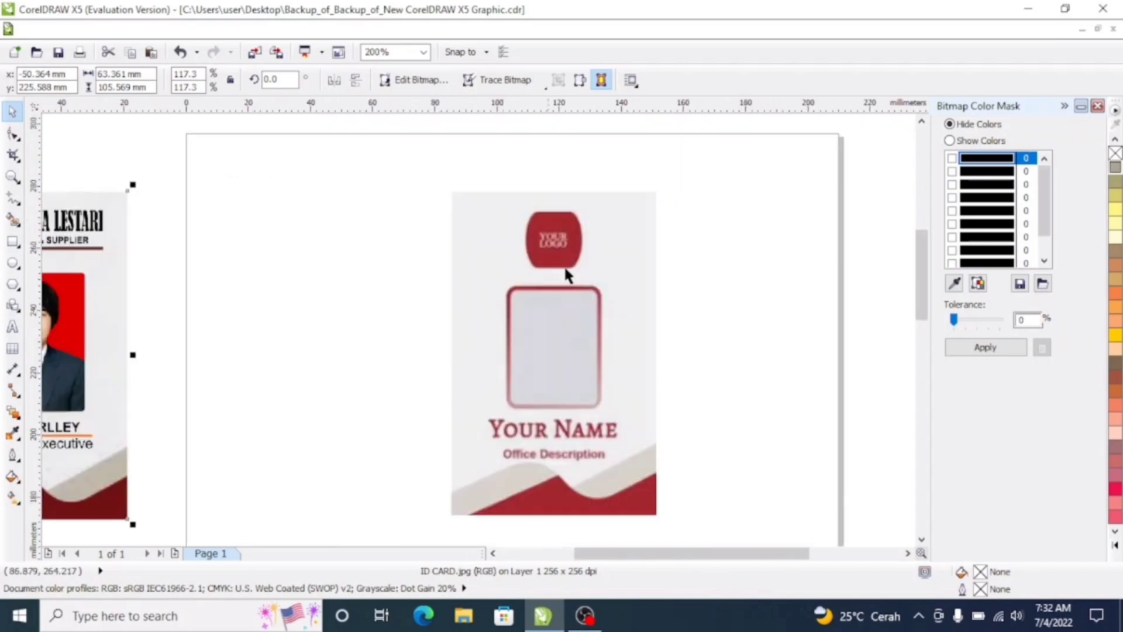
# Step: Nudge the ID card template image slightly and duplicate it
pyautogui.moveTo(565, 254)
pyautogui.mouseDown()
pyautogui.moveTo(527, 236)
pyautogui.moveTo(556, 256)
pyautogui.mouseUp()
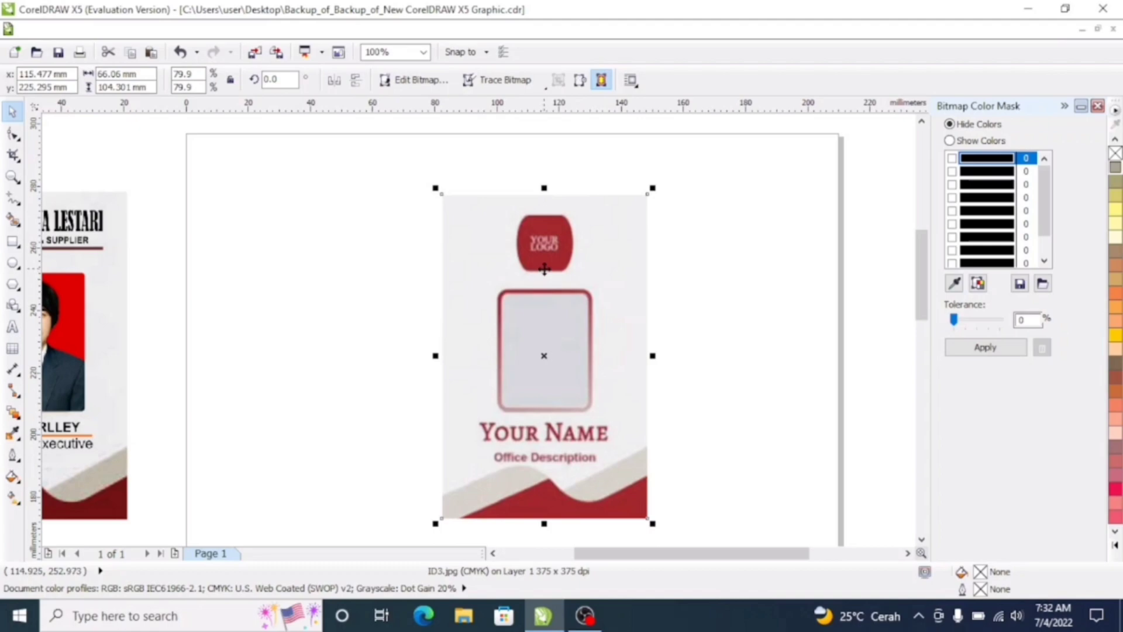
pyautogui.scroll(1, 546, 229)
pyautogui.scroll(1, 585, 215)
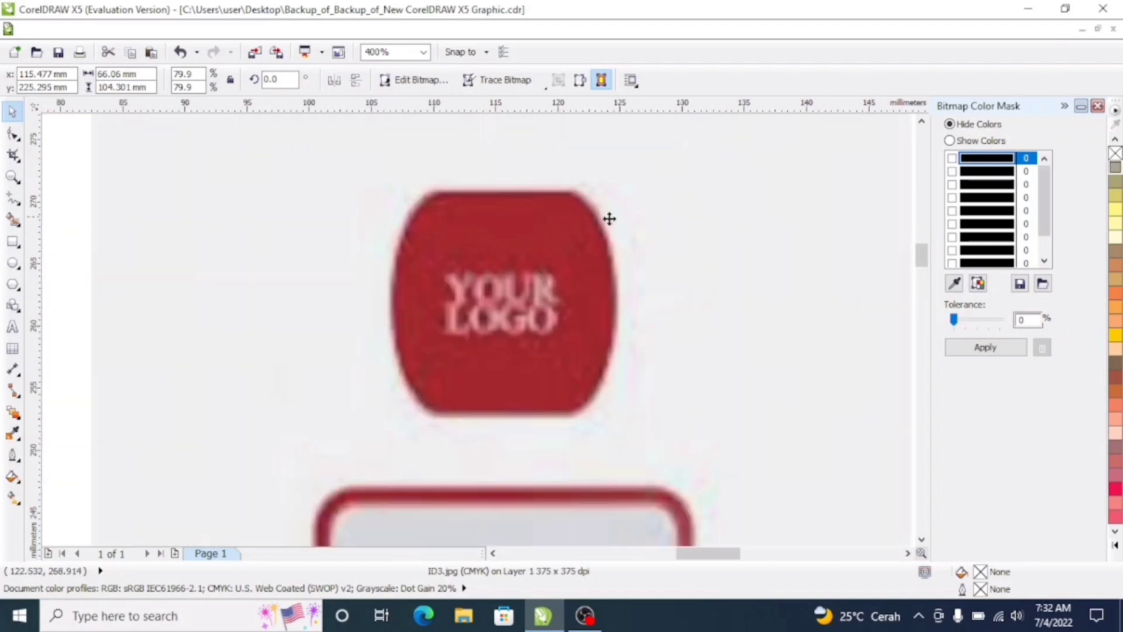
pyautogui.scroll(-1, 610, 218)
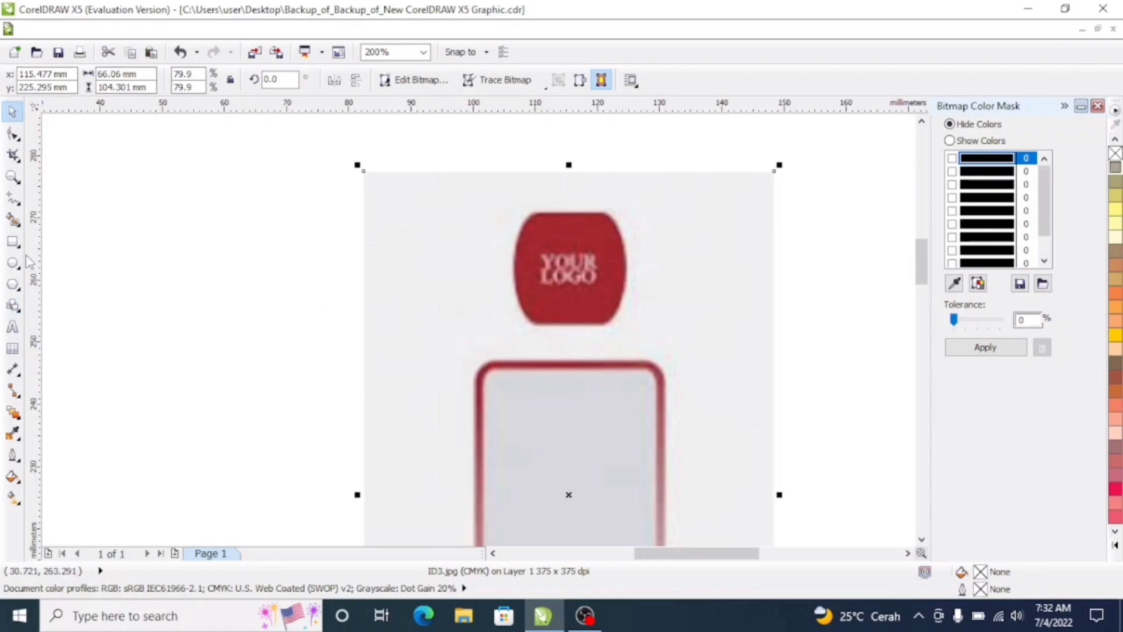
pyautogui.click(12, 243)
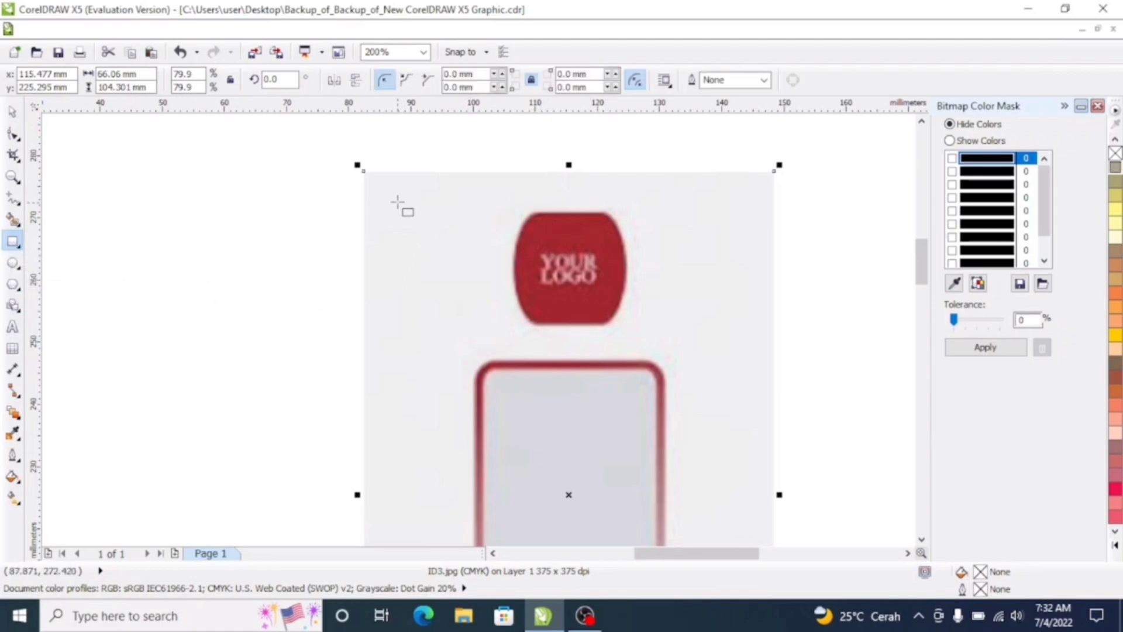
pyautogui.click(11, 111)
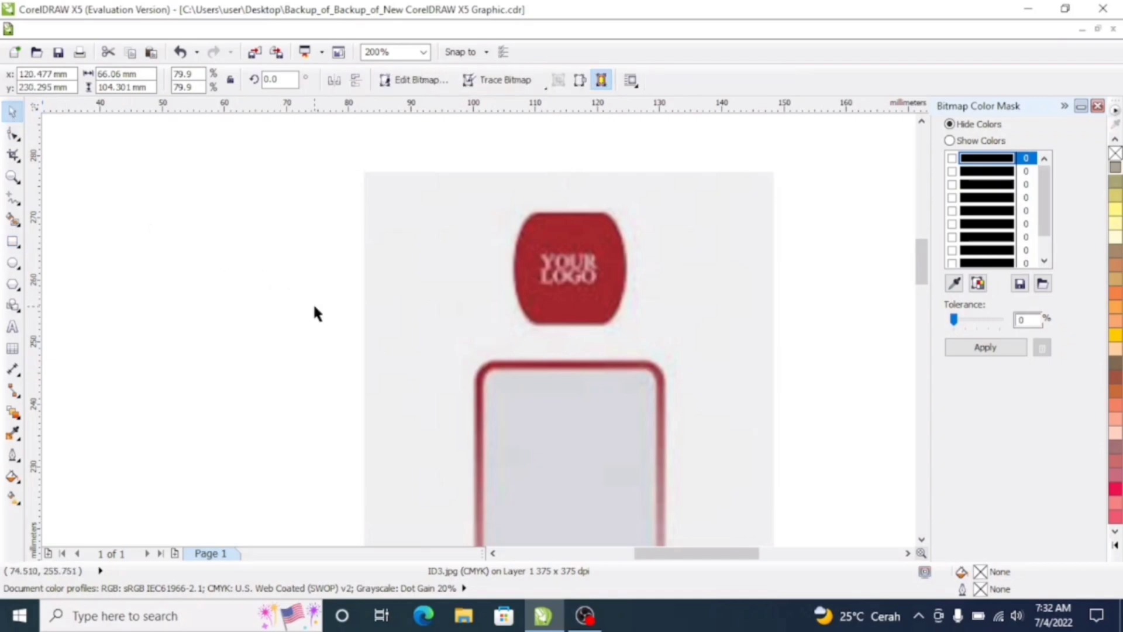
pyautogui.hotkey('ctrl', 'd')
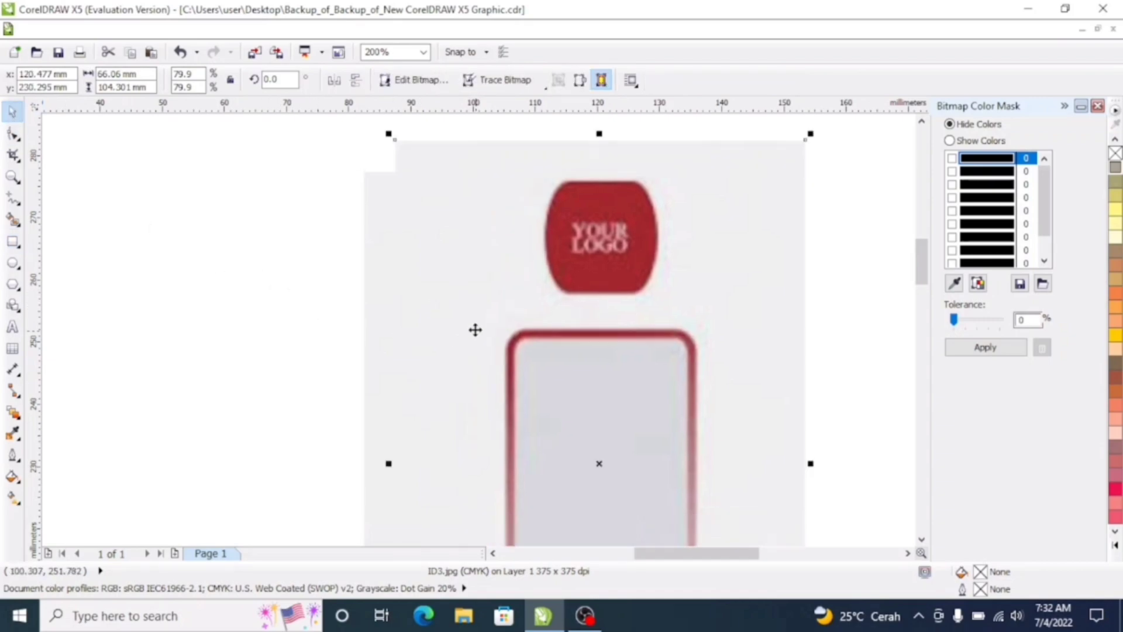
# Step: Draw a rectangle about 12 × 24 mm over the plain background beside the logo badge on the duplicate
pyautogui.click(14, 244)
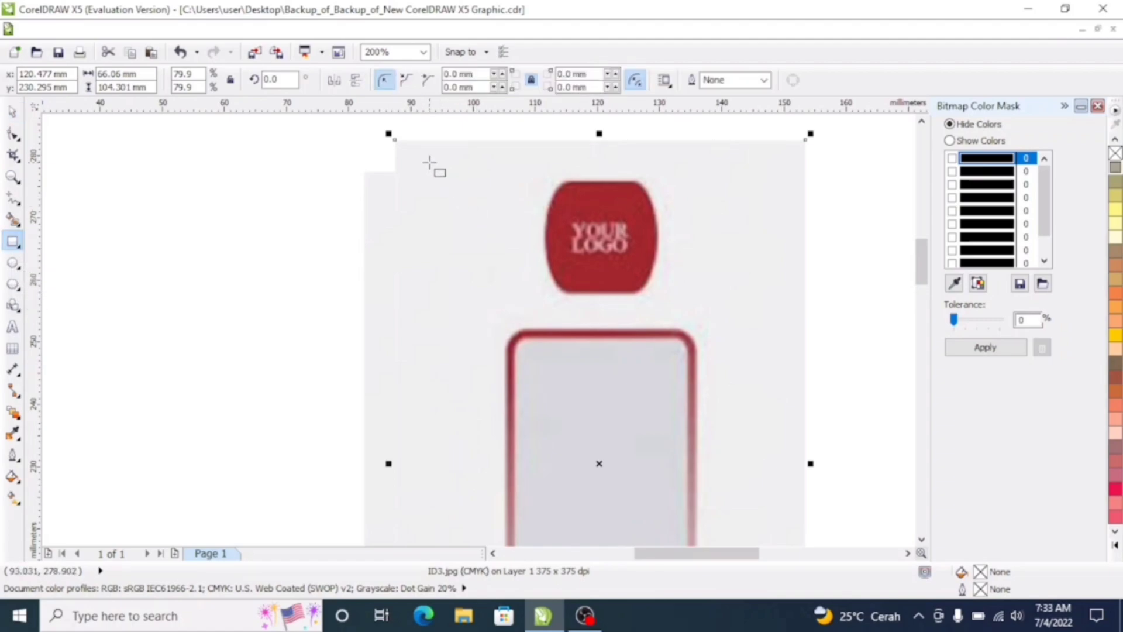
pyautogui.moveTo(429, 164); pyautogui.dragTo(505, 311)
pyautogui.click(509, 313)
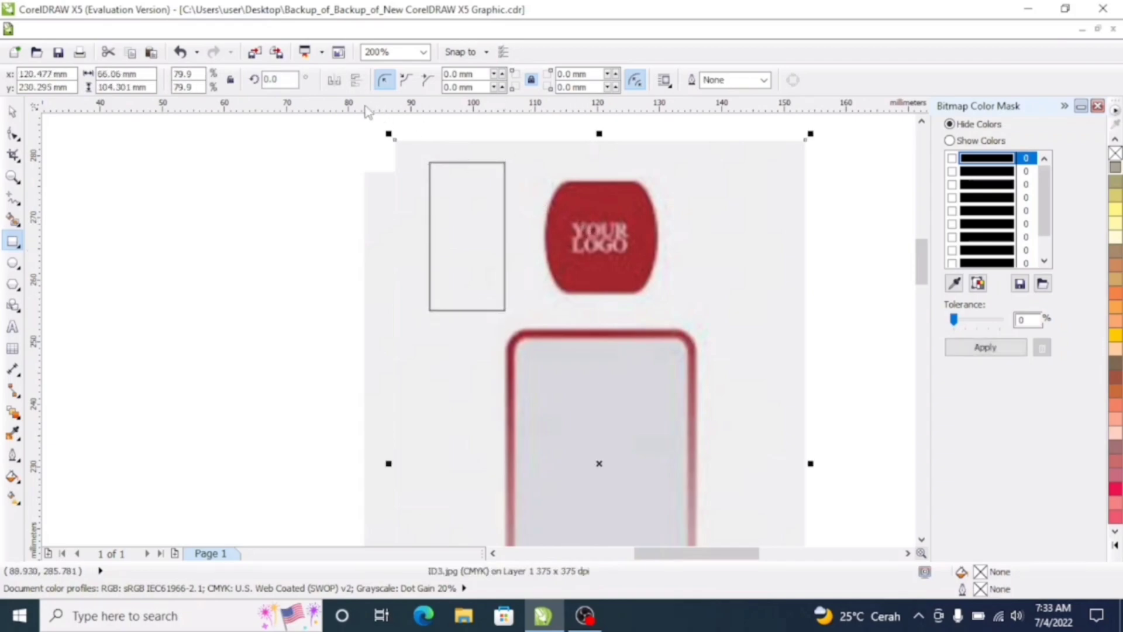
# Step: PowerClip the duplicate template image inside the small rectangle to make a background-coloured patch
pyautogui.click(239, 31)
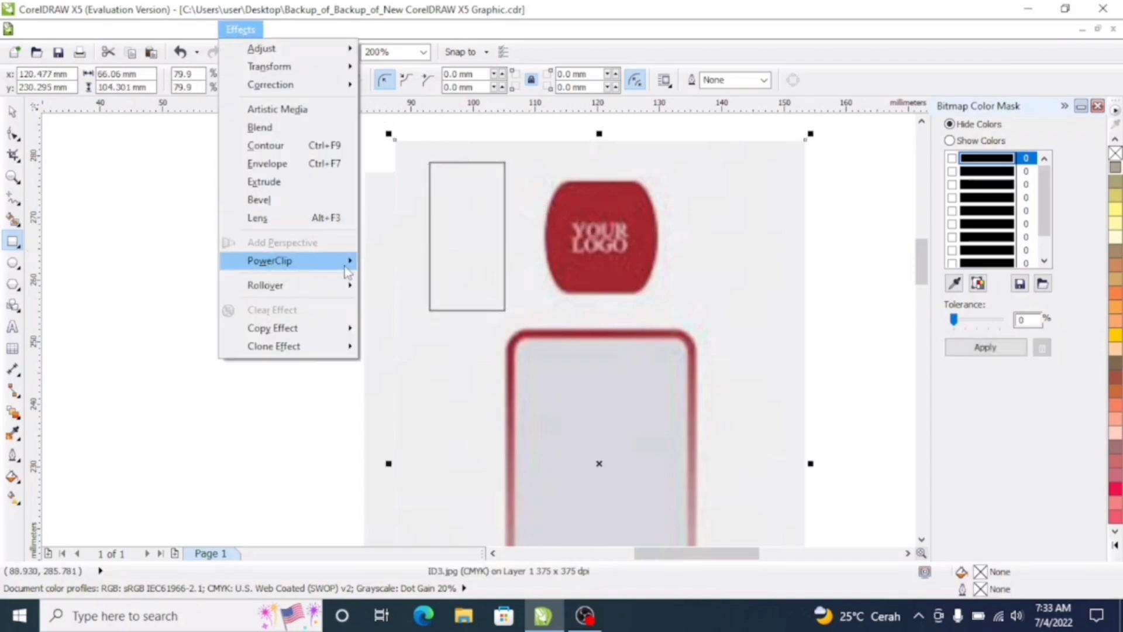
pyautogui.moveTo(251, 258)
pyautogui.click(445, 261)
pyautogui.click(505, 234)
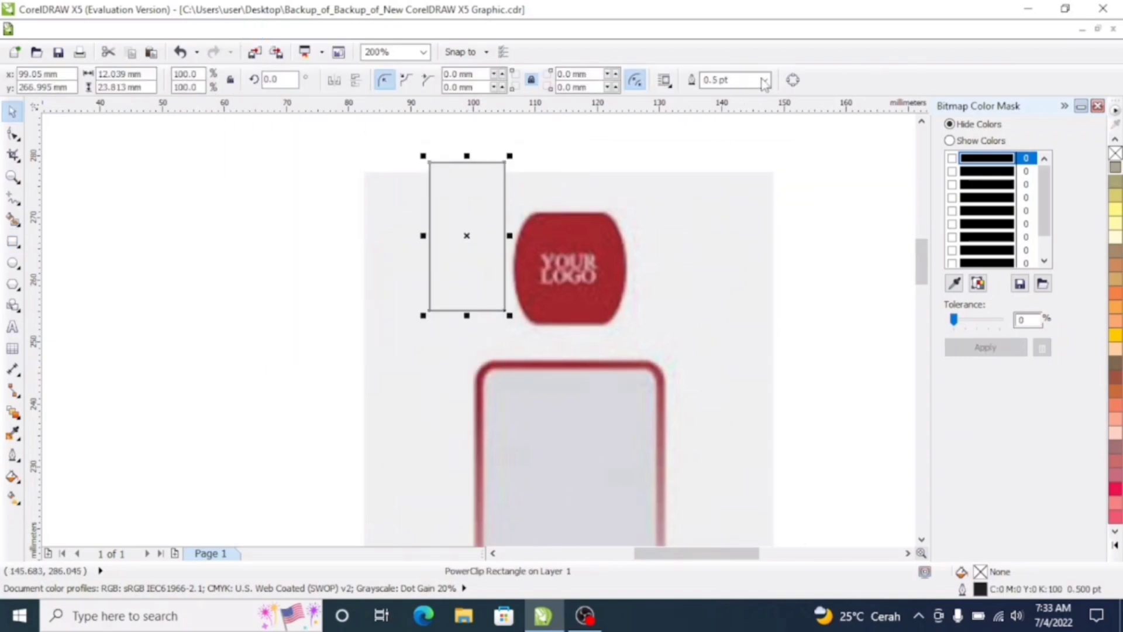
# Step: Remove the patch's outline and cover the YOUR LOGO badge with the patch and a copy of it
pyautogui.click(764, 80)
pyautogui.click(712, 95)
pyautogui.moveTo(461, 230); pyautogui.dragTo(605, 278)
pyautogui.hotkey('ctrl', 'd')
pyautogui.click(735, 266)
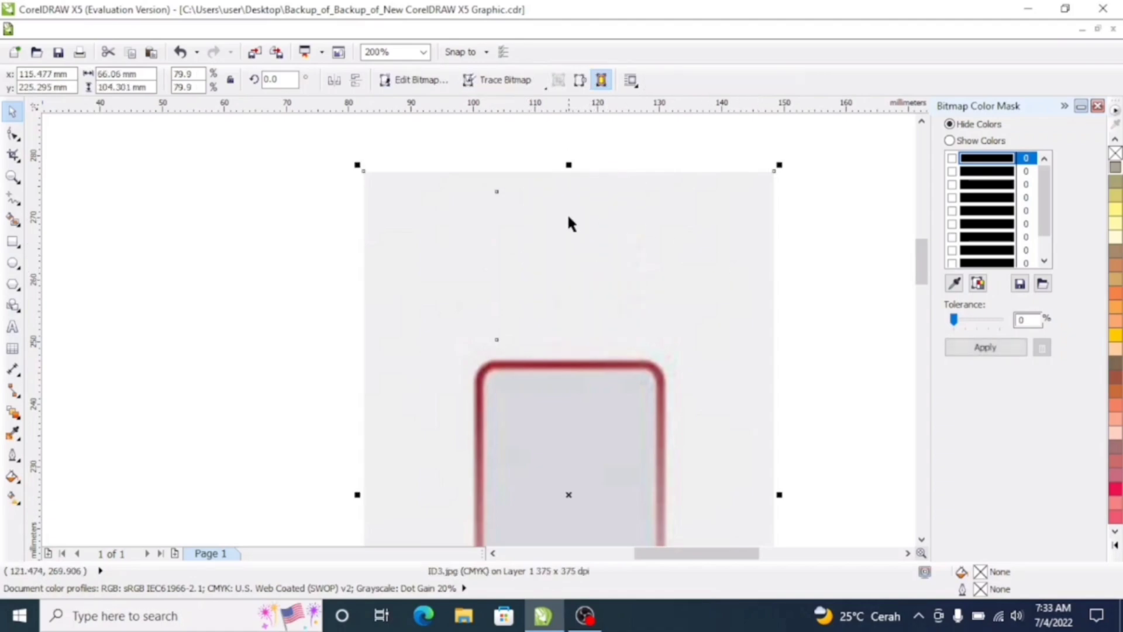
# Step: Copy a logo patch onto the start of the "Your Name" text and rotate it to 270 degrees
pyautogui.scroll(-1, 555, 199)
pyautogui.scroll(1, 567, 444)
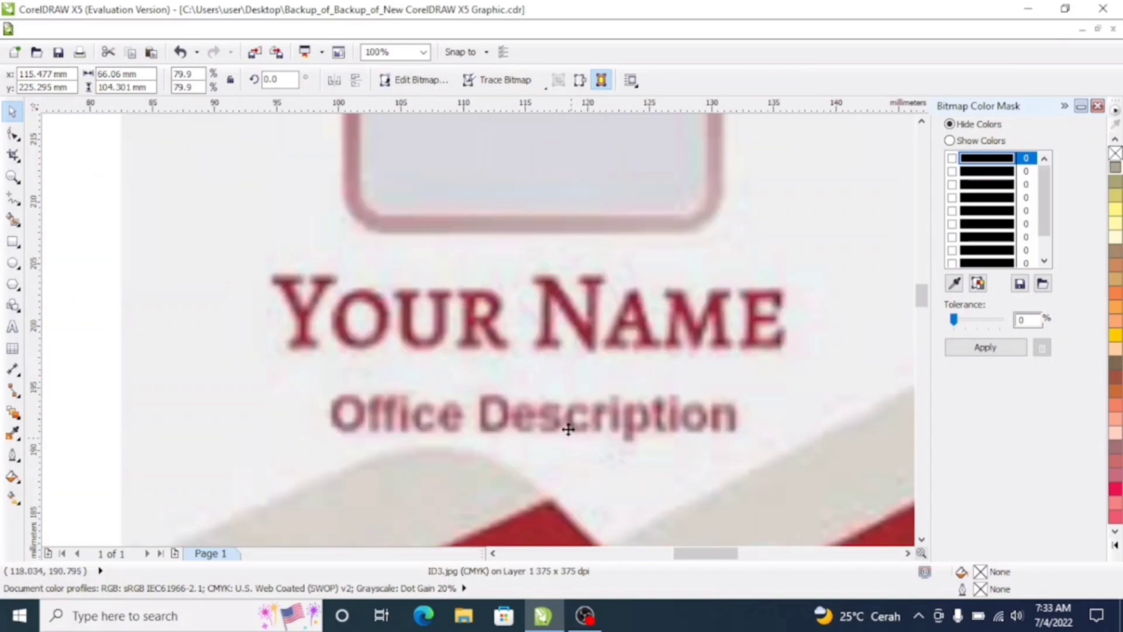
pyautogui.scroll(-1, 558, 309)
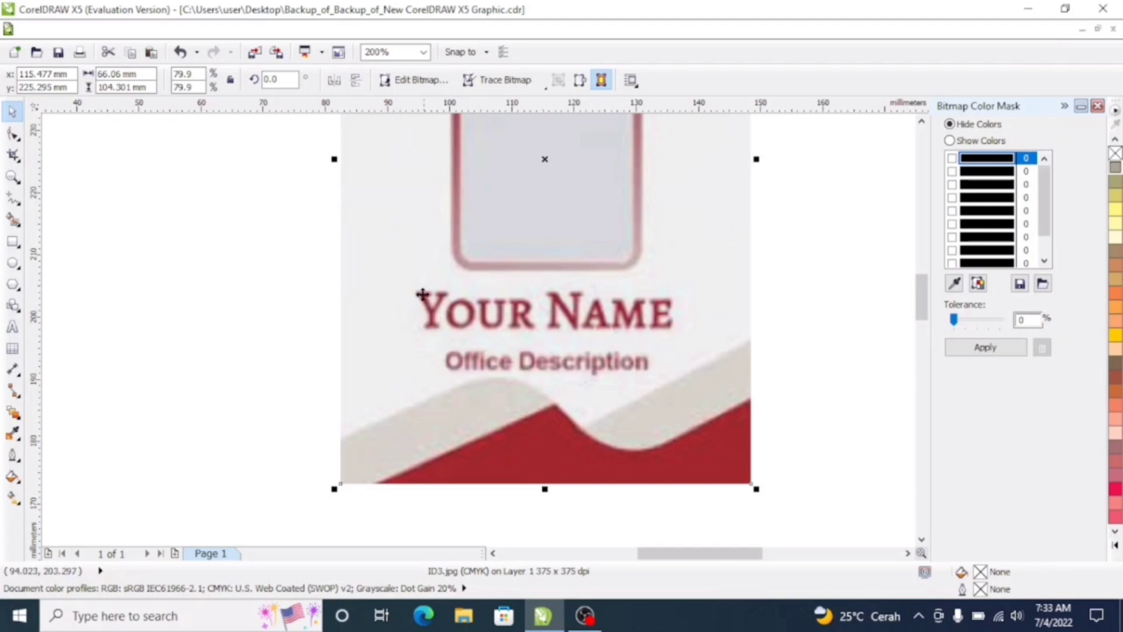
pyautogui.scroll(-2, 463, 228)
pyautogui.scroll(1, 477, 210)
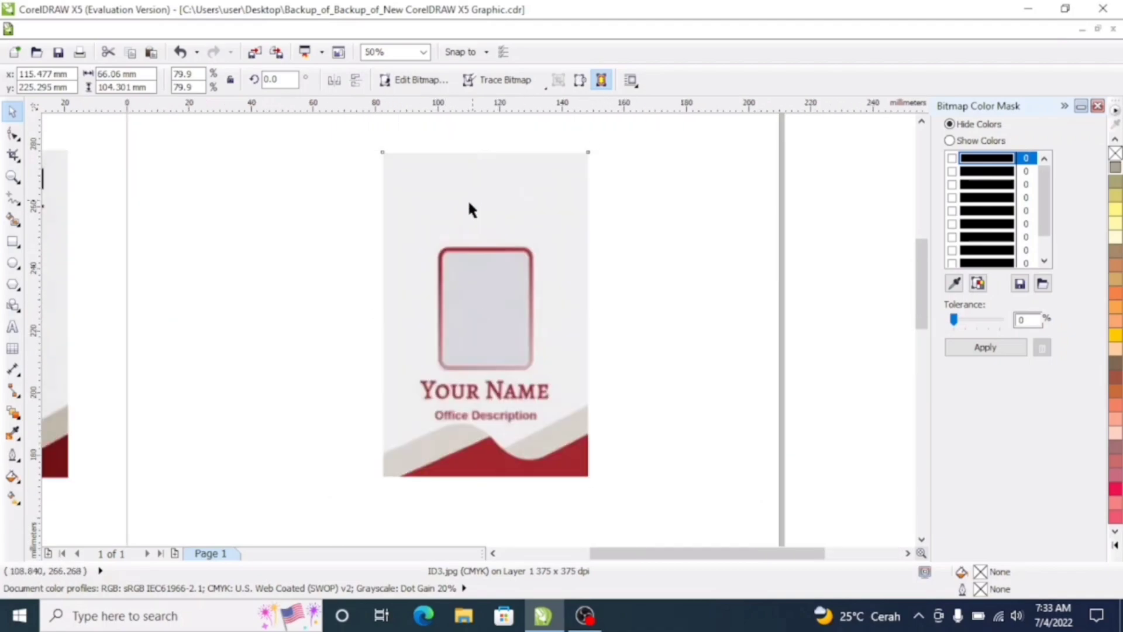
pyautogui.click(478, 195)
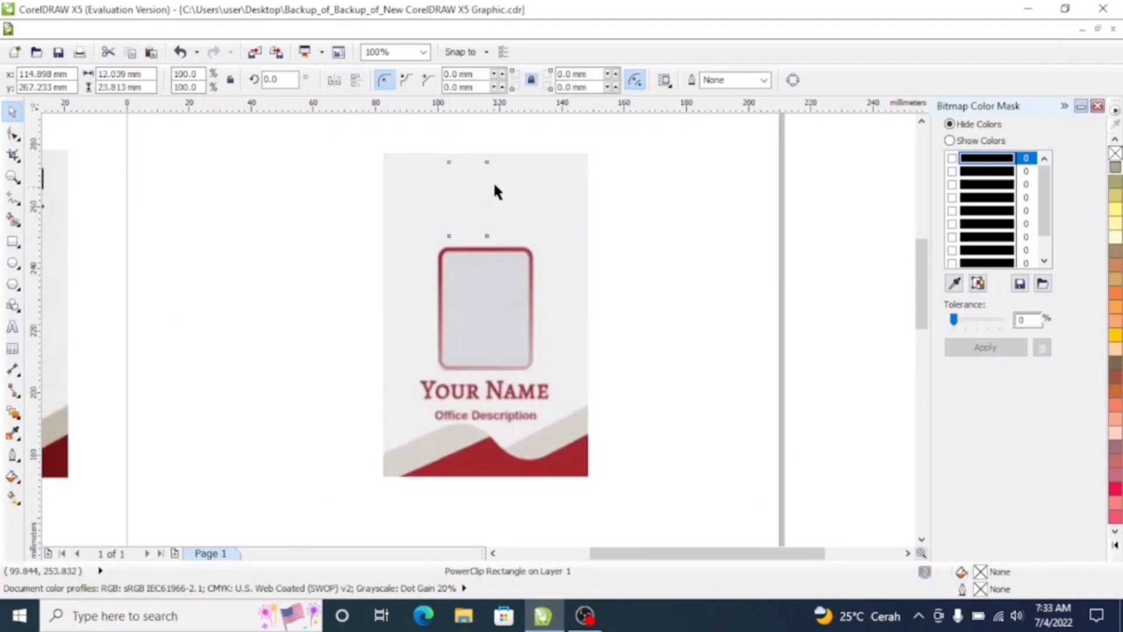
pyautogui.moveTo(480, 183); pyautogui.dragTo(413, 381)
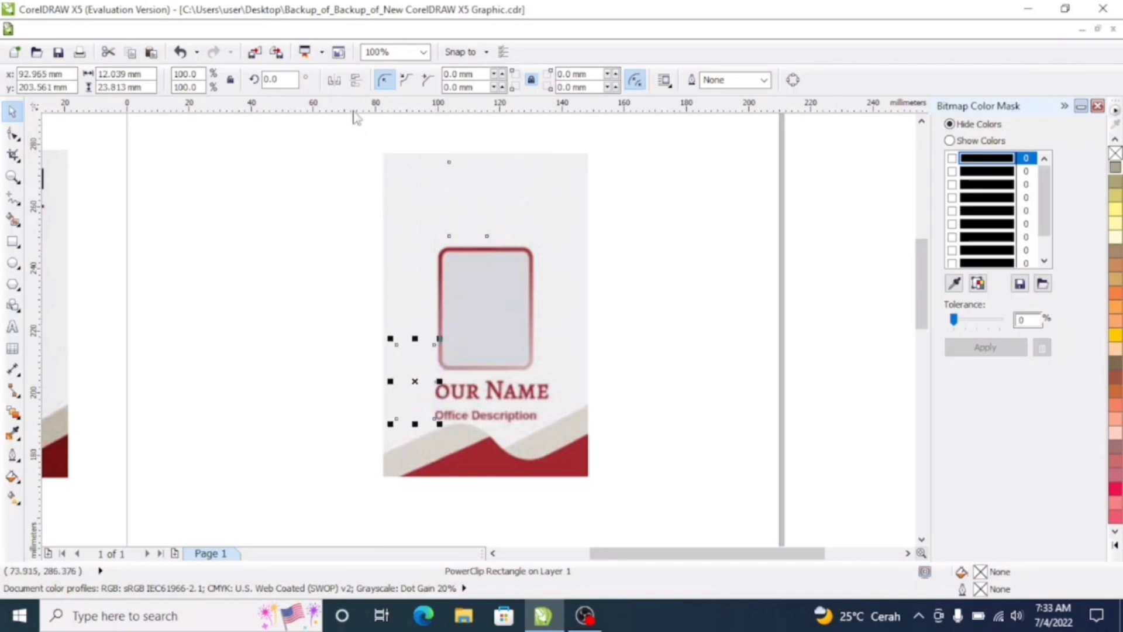
pyautogui.click(294, 78)
pyautogui.press('Return')
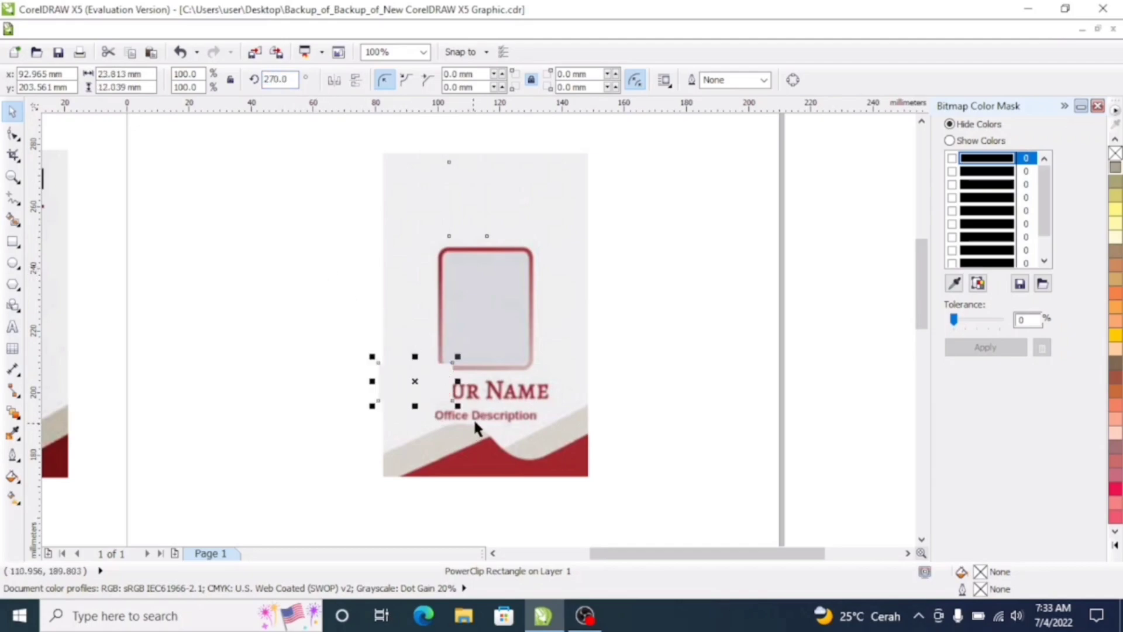
# Step: Move the rotated patch over the beginning of the name and office text and enlarge it to about 26.9 × 13.6 mm
pyautogui.scroll(1, 475, 417)
pyautogui.moveTo(391, 362); pyautogui.dragTo(437, 408)
pyautogui.scroll(2, 437, 381)
pyautogui.scroll(-1, 436, 365)
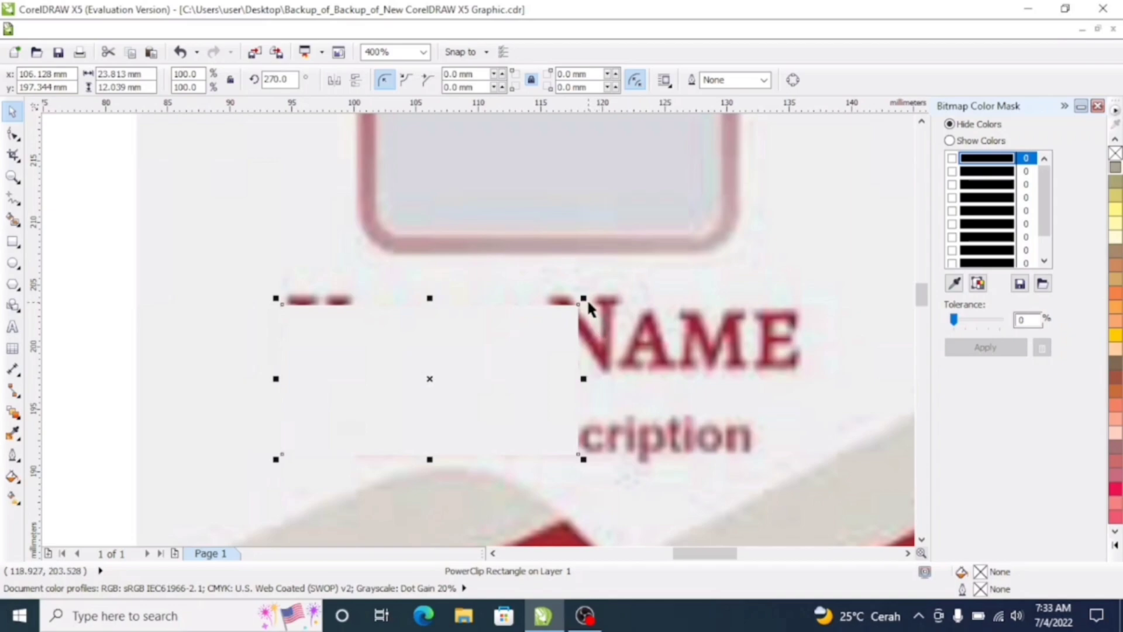
pyautogui.moveTo(587, 301); pyautogui.dragTo(623, 279)
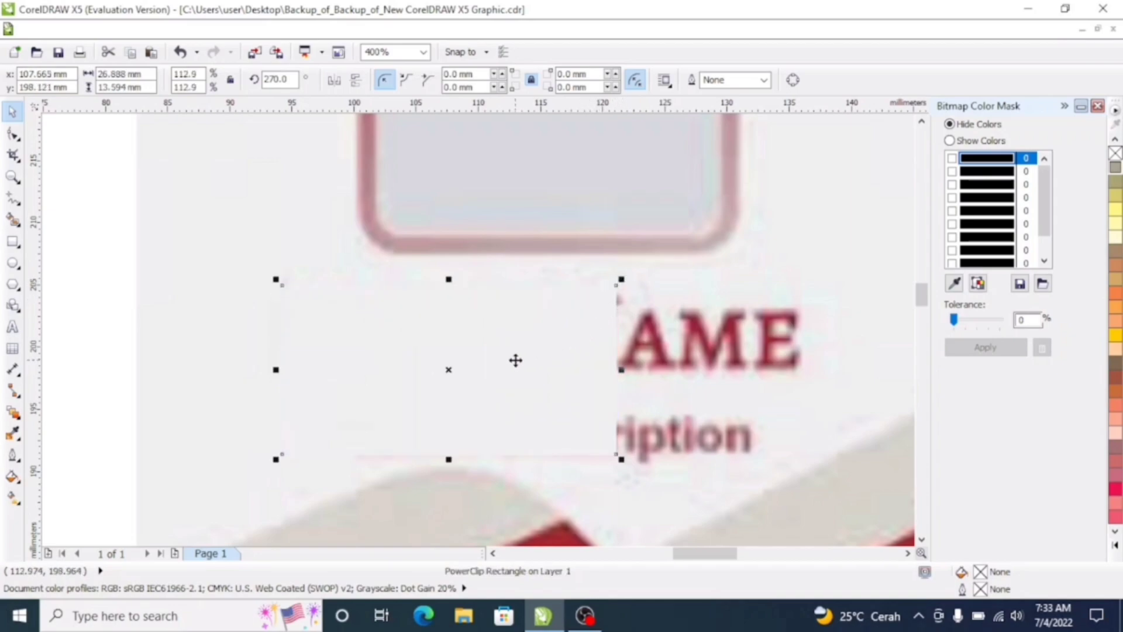
pyautogui.hotkey('ctrl', 'z')
pyautogui.scroll(-4, 479, 358)
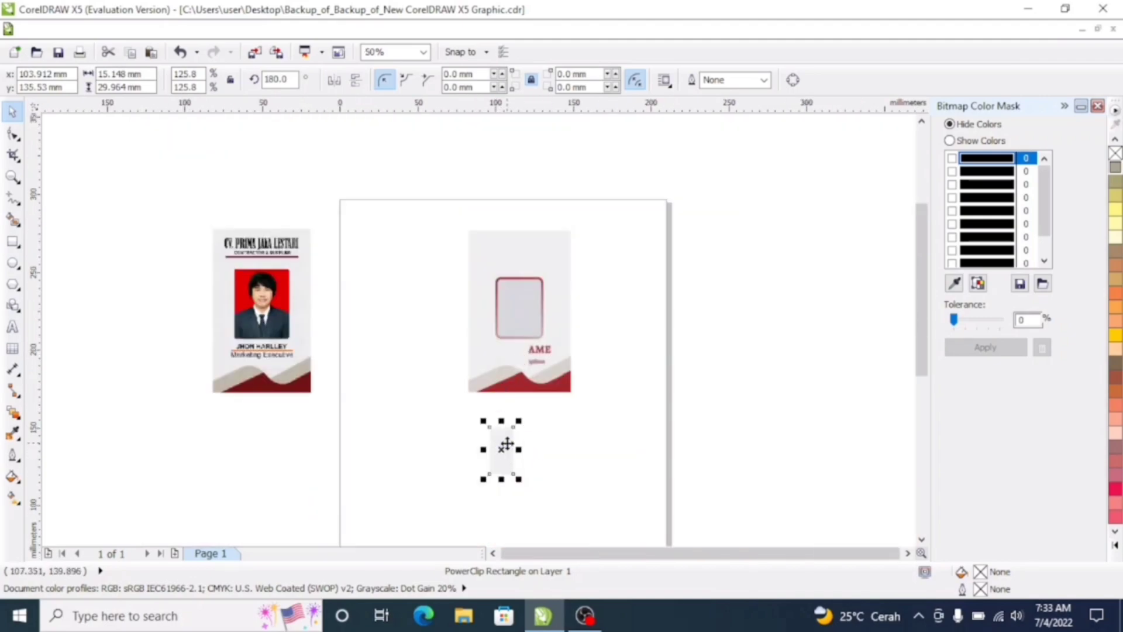
pyautogui.click(517, 405)
# Step: Place a copy of the enlarged patch over the rest of the name and office description text
pyautogui.click(499, 358)
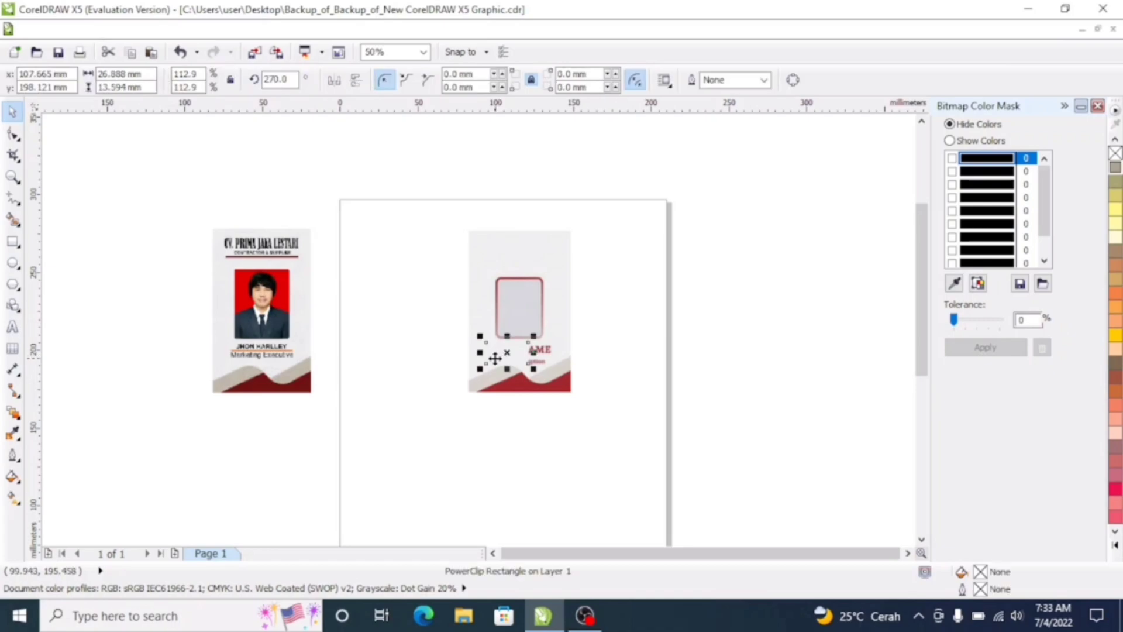
pyautogui.scroll(1, 534, 367)
pyautogui.moveTo(508, 330); pyautogui.dragTo(528, 368)
pyautogui.scroll(3, 541, 351)
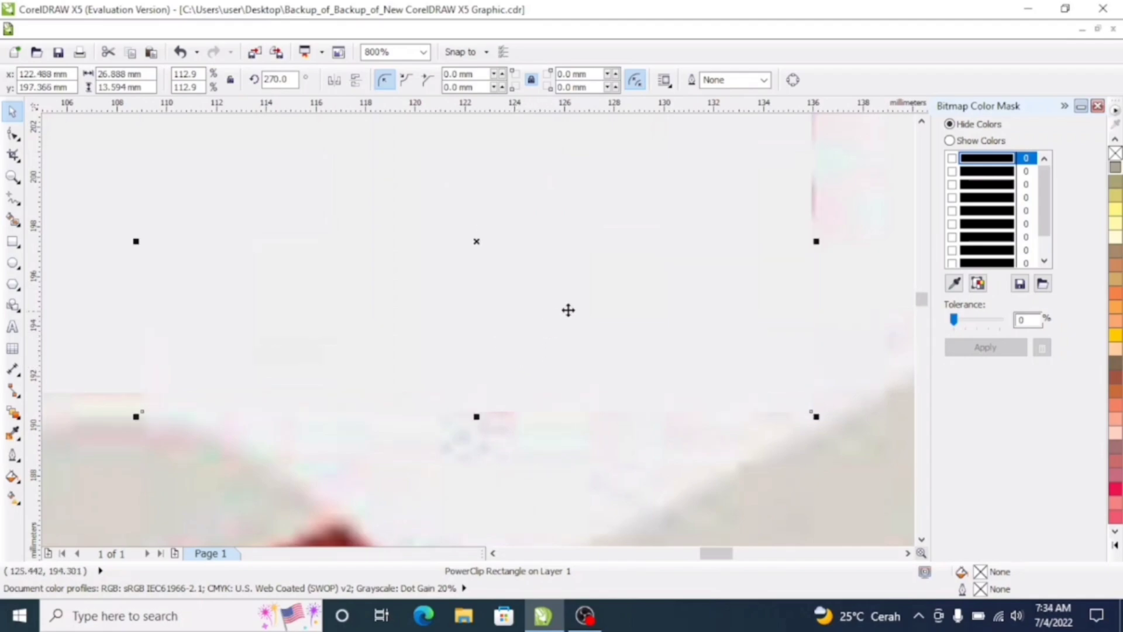
pyautogui.moveTo(568, 309)
pyautogui.mouseDown()
pyautogui.moveTo(583, 298)
pyautogui.moveTo(578, 308)
pyautogui.mouseUp()
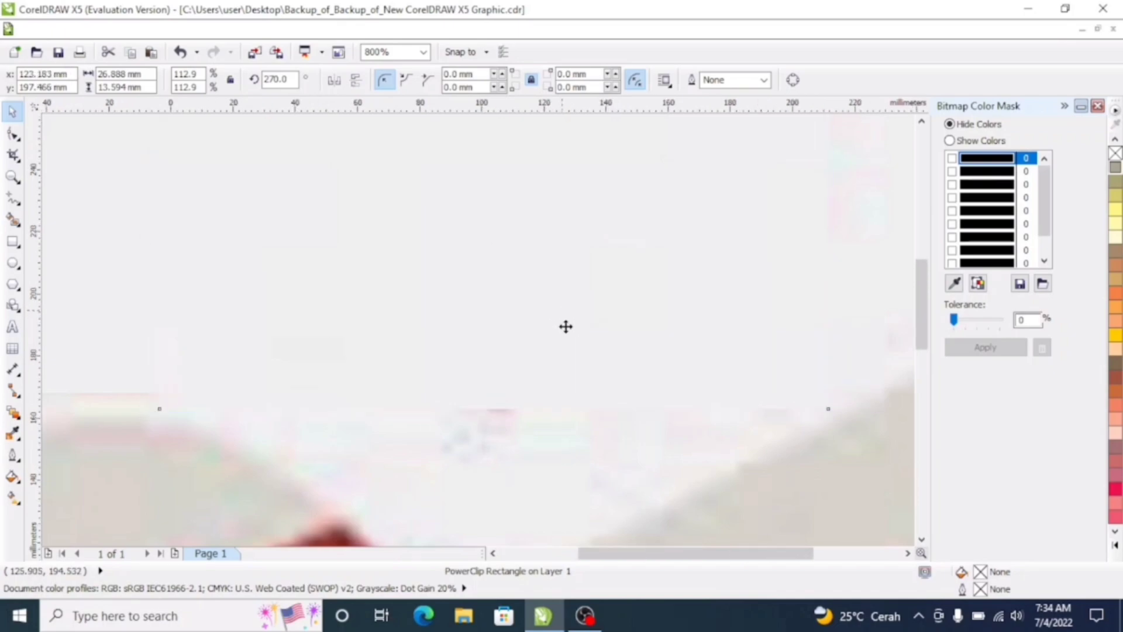
pyautogui.scroll(-3, 566, 326)
pyautogui.click(704, 326)
# Step: Convert the template and its cover patches to one bitmap at 300 dpi, RGB Color (24-bit), with anti-aliasing and transparent background
pyautogui.scroll(1, 519, 292)
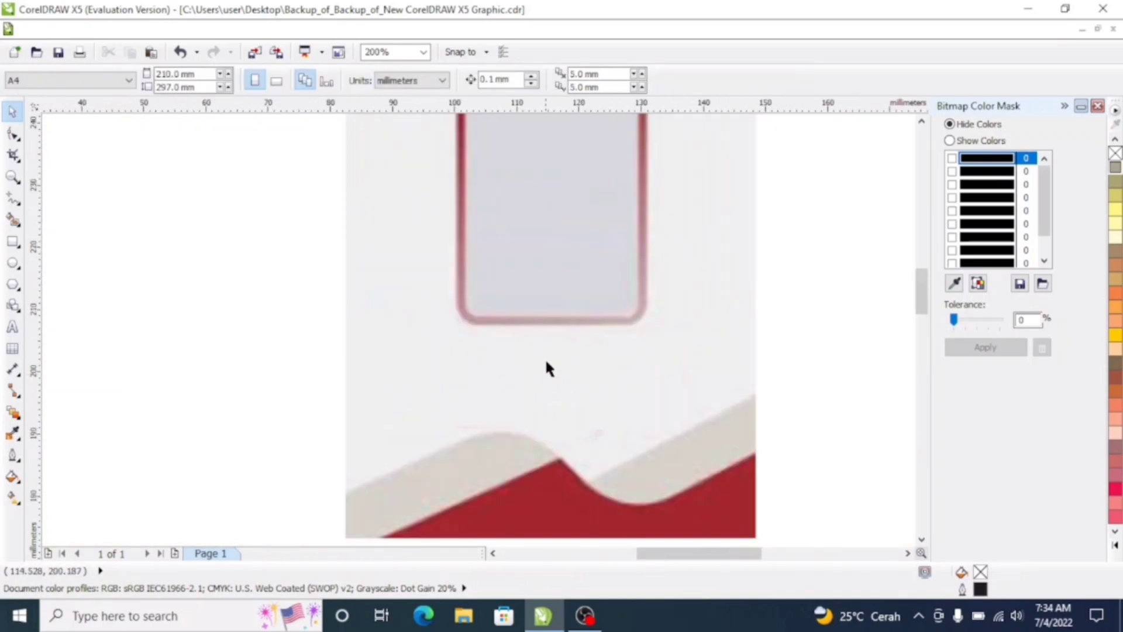
pyautogui.scroll(-2, 544, 351)
pyautogui.scroll(1, 516, 183)
pyautogui.scroll(-1, 514, 211)
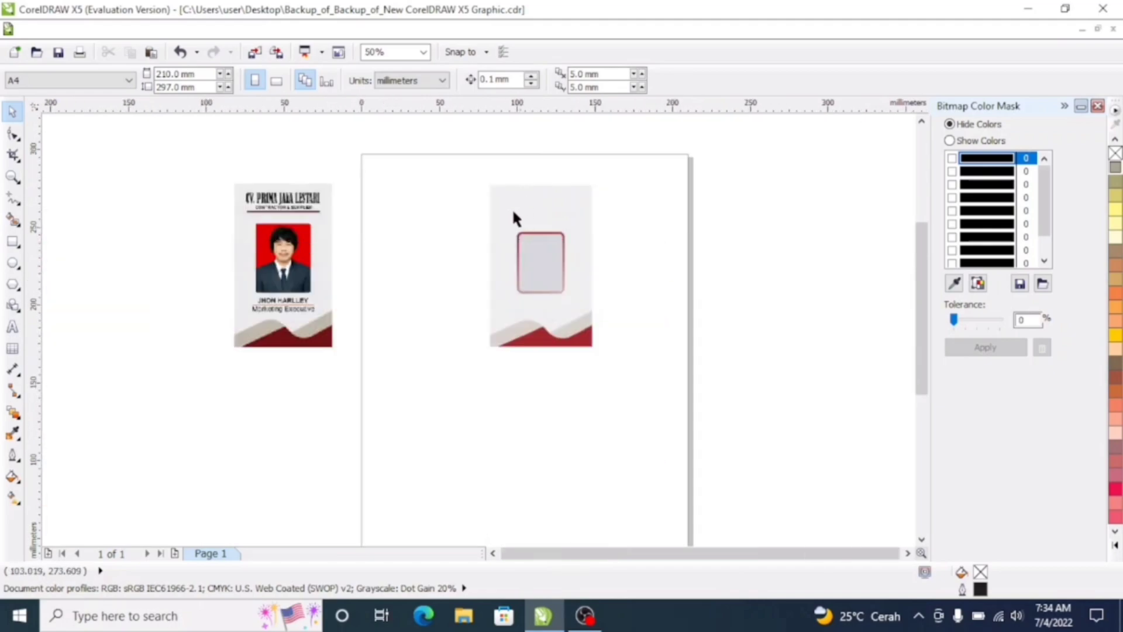
pyautogui.scroll(1, 505, 201)
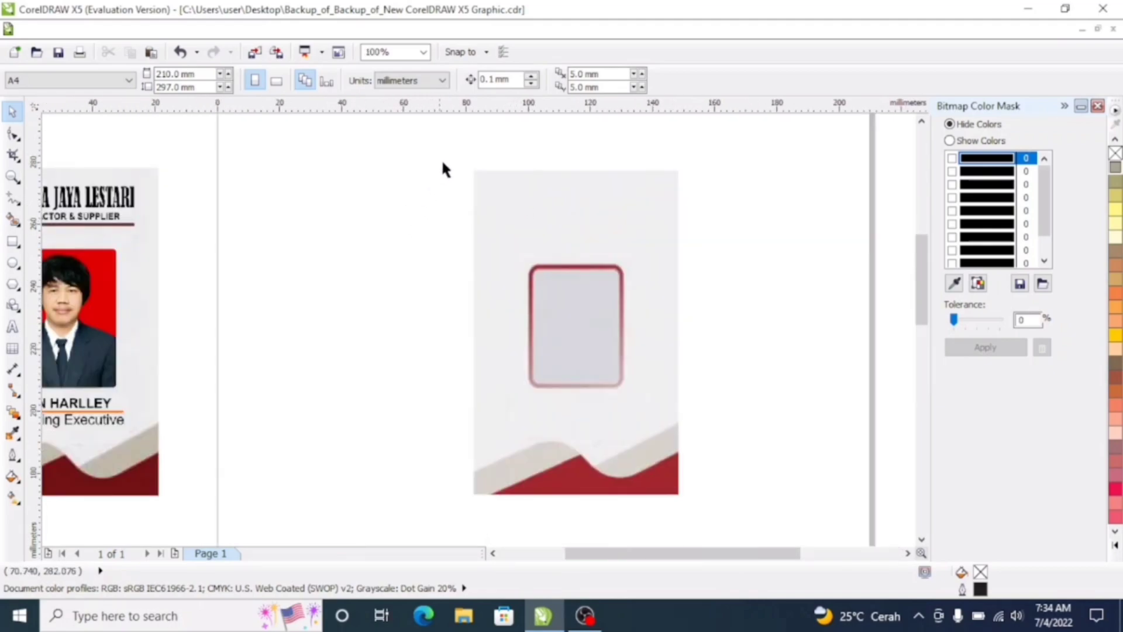
pyautogui.scroll(-1, 450, 156)
pyautogui.moveTo(450, 151); pyautogui.dragTo(658, 442)
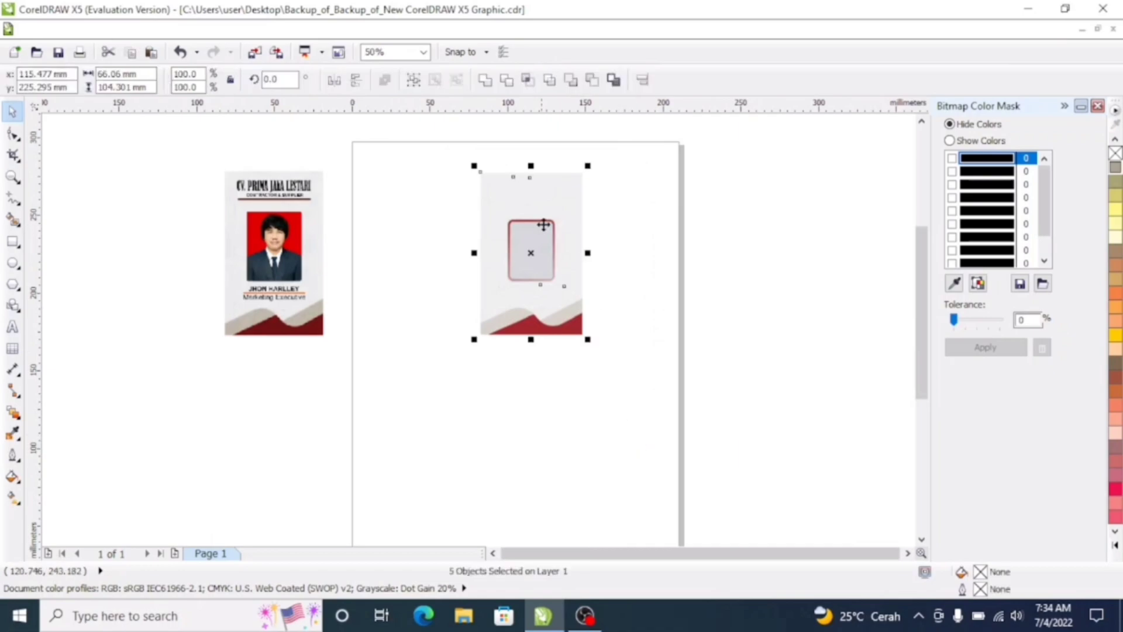
pyautogui.scroll(1, 538, 186)
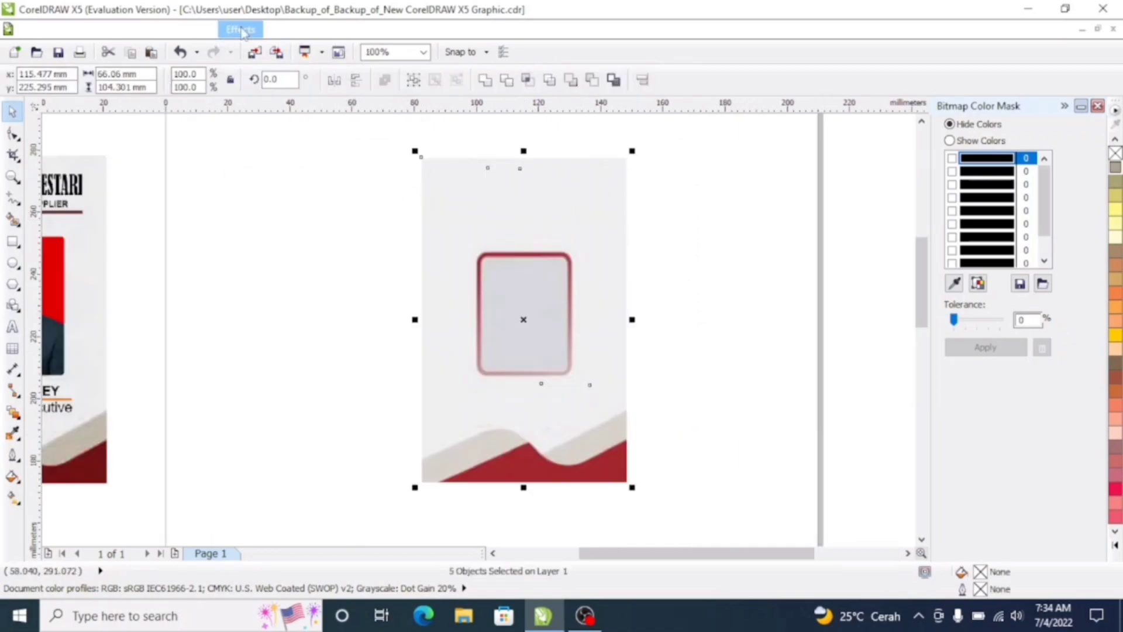
pyautogui.click(279, 30)
pyautogui.click(300, 51)
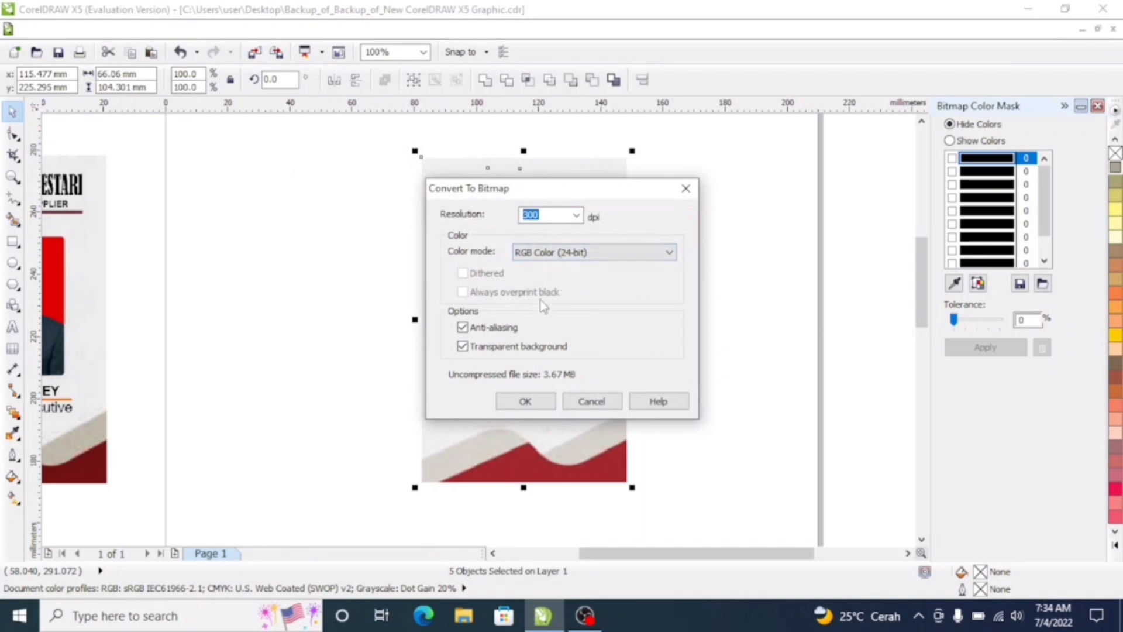
pyautogui.click(537, 402)
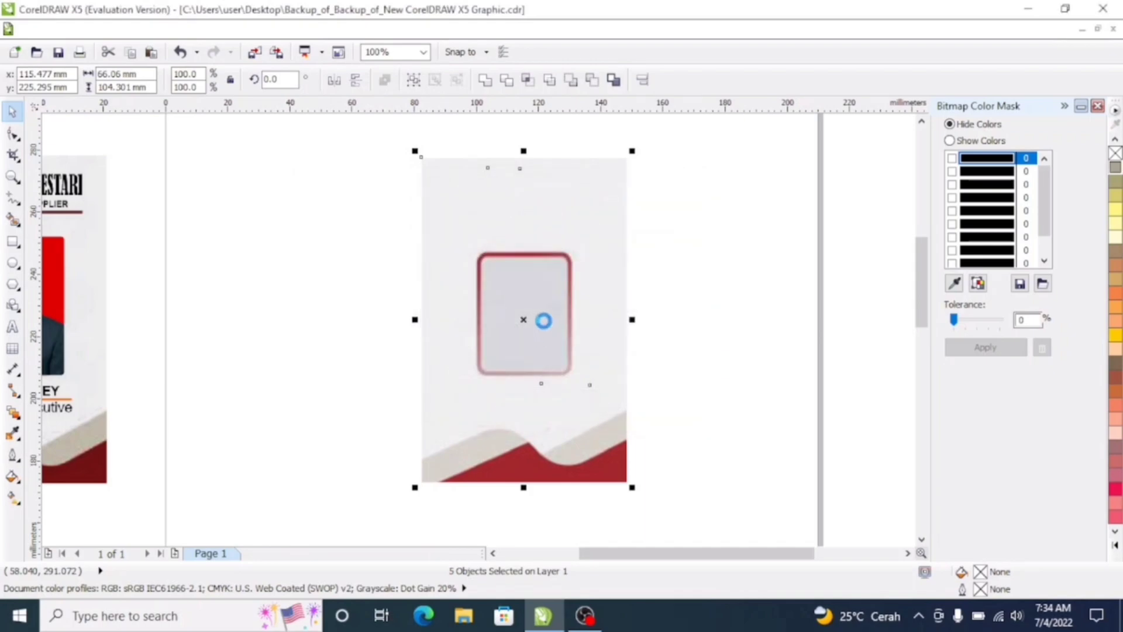
pyautogui.scroll(-1, 541, 234)
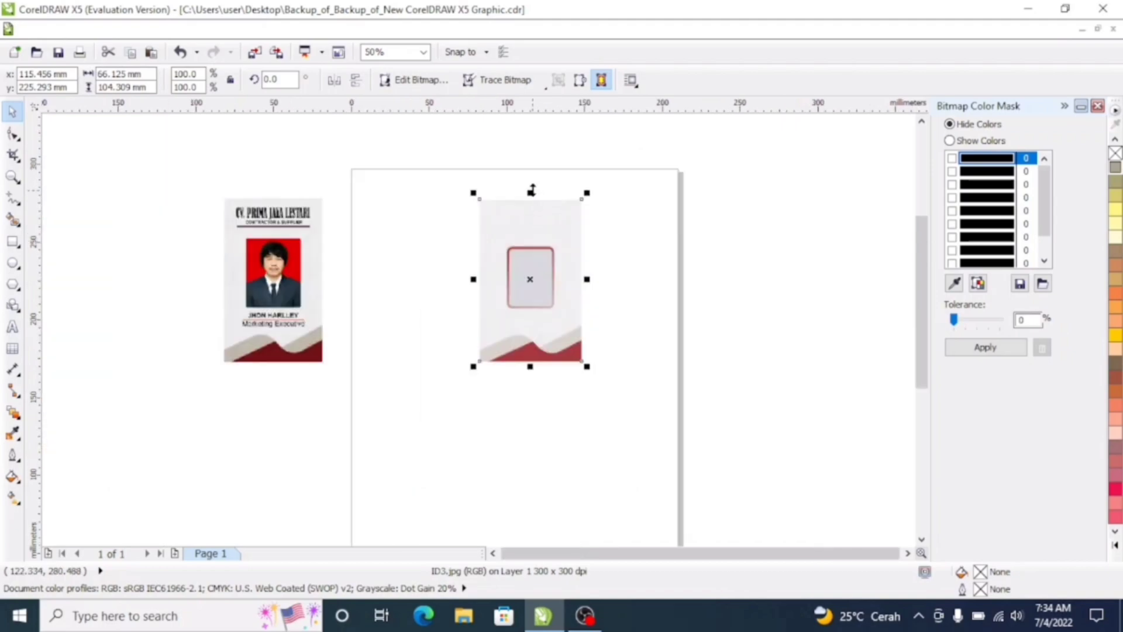
# Step: Start an artistic text line near the upper edge of the blank card template with the Myanmar Text font
pyautogui.scroll(1, 521, 214)
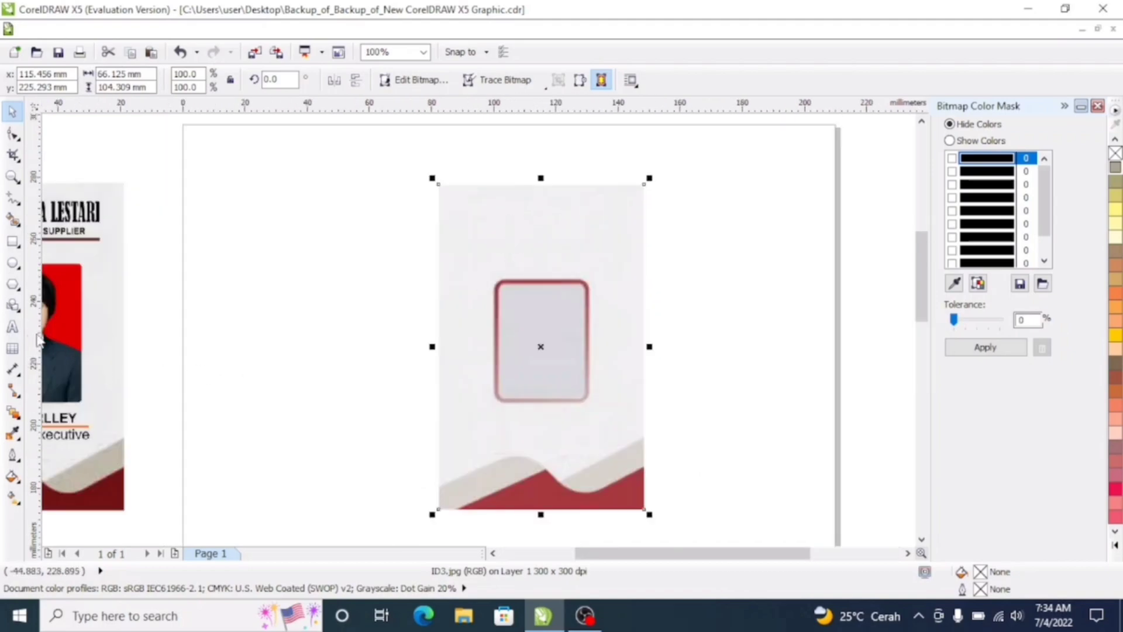
pyautogui.click(13, 328)
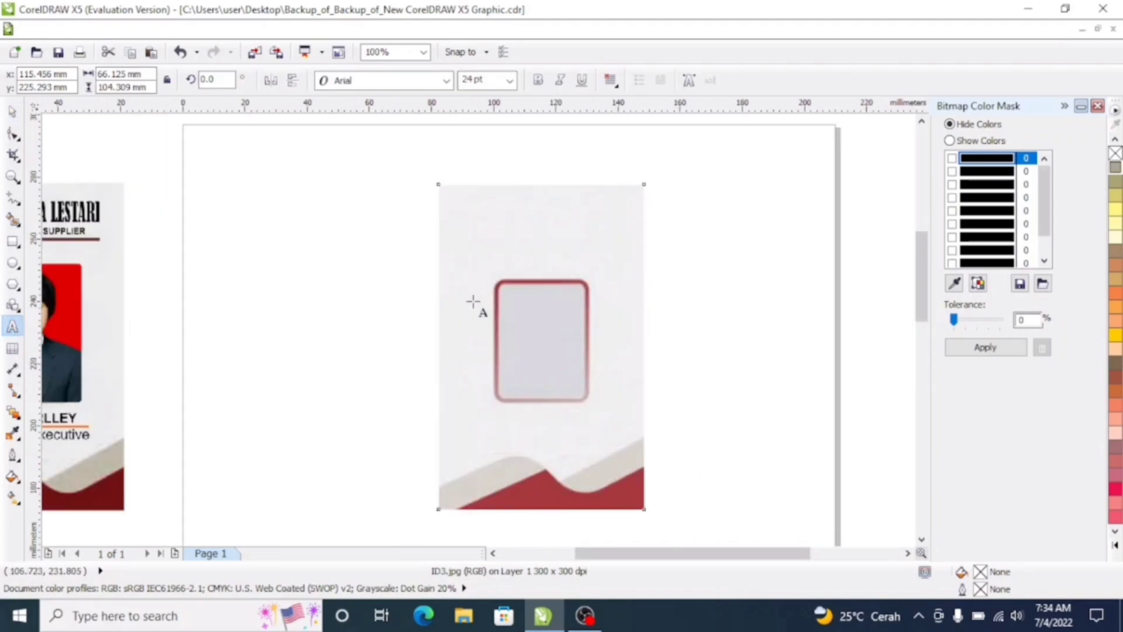
pyautogui.click(471, 216)
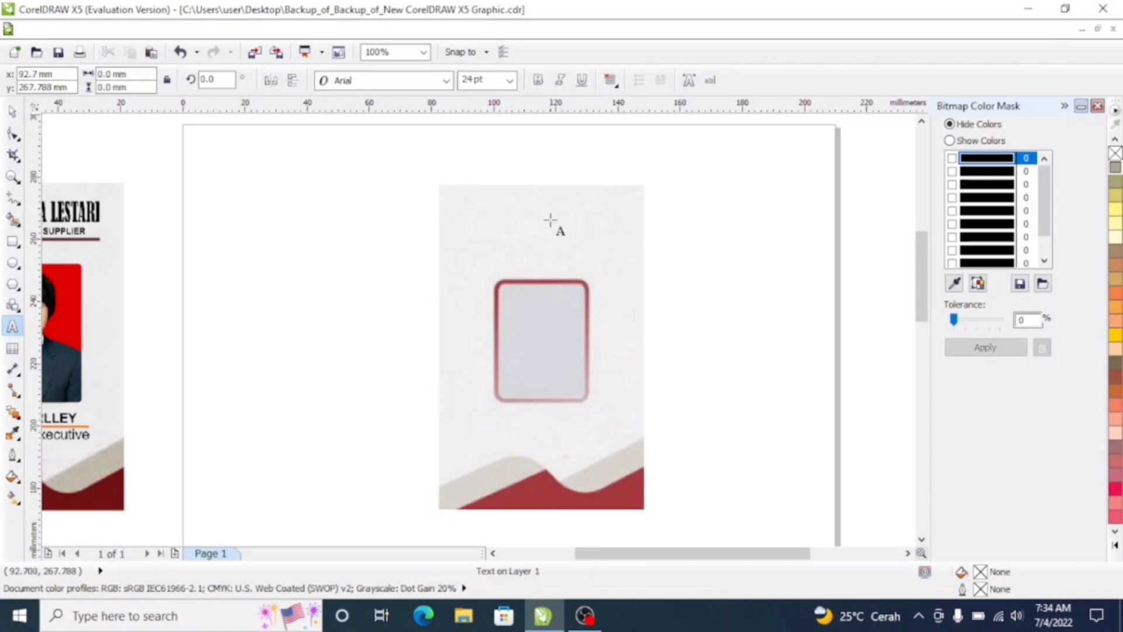
pyautogui.click(446, 80)
pyautogui.moveTo(362, 250)
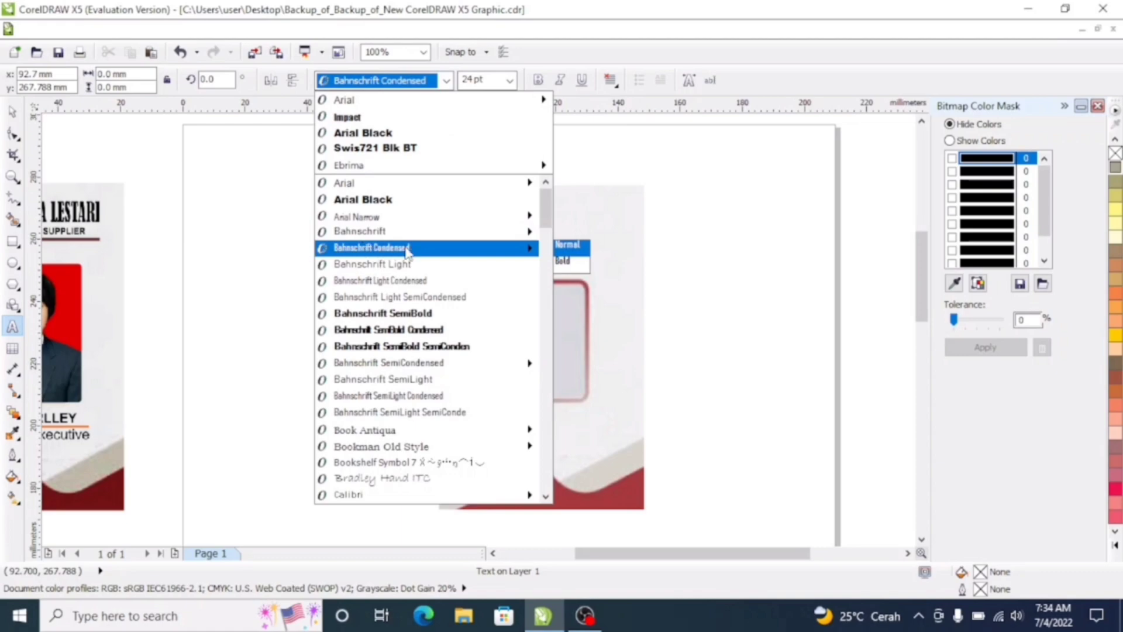
pyautogui.scroll(-15, 406, 251)
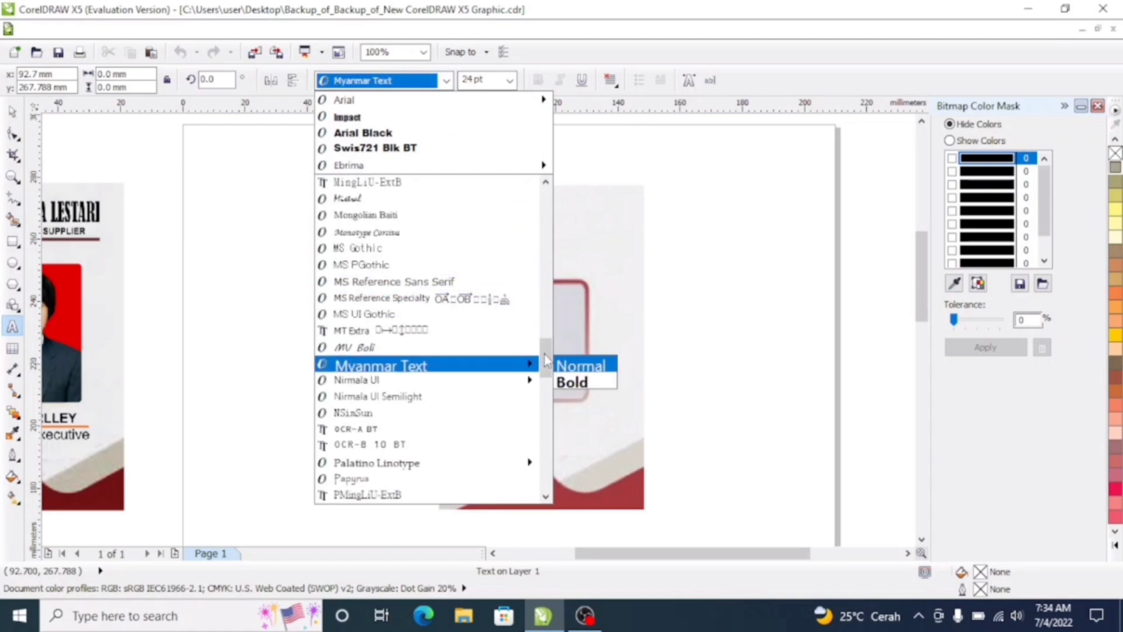
pyautogui.moveTo(553, 359); pyautogui.dragTo(595, 283)
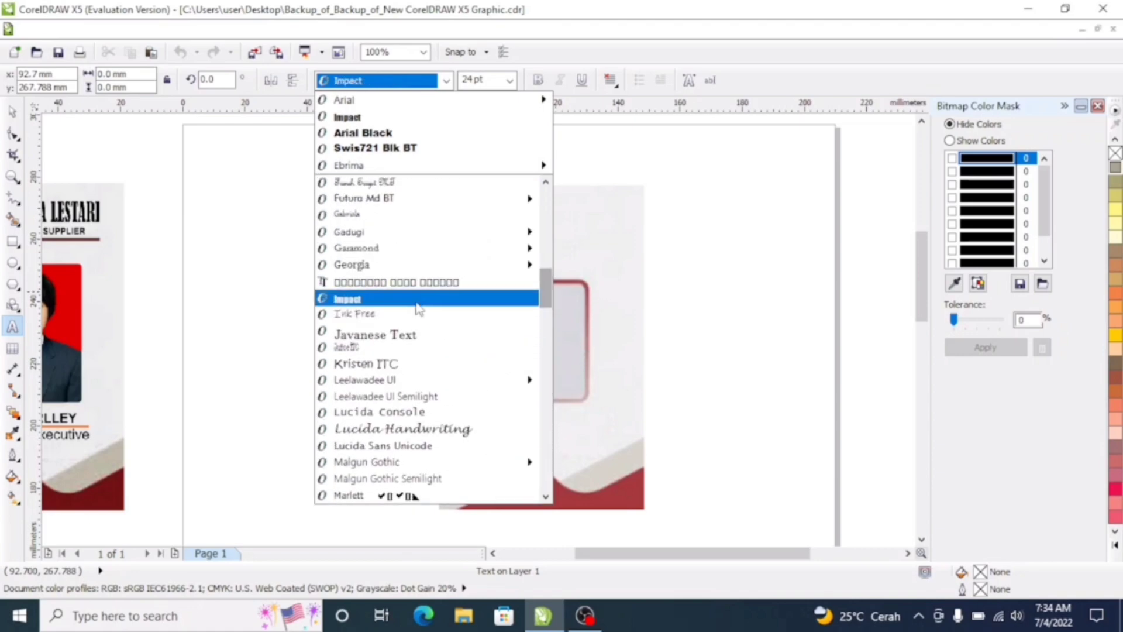
pyautogui.press('Escape')
pyautogui.click(471, 210)
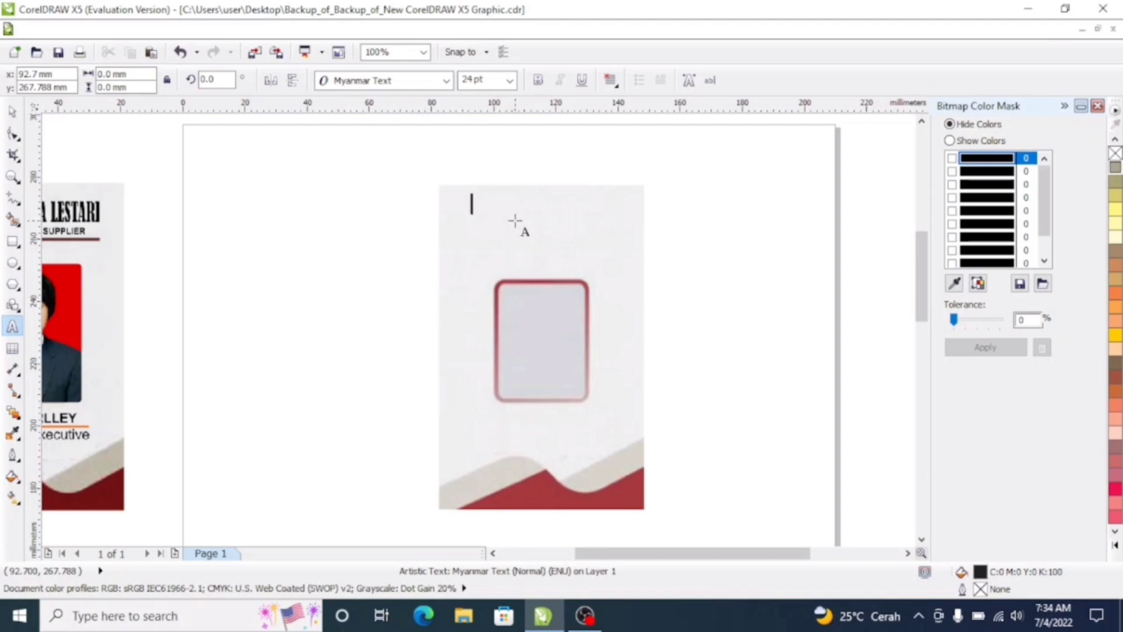
# Step: Set the text to 16 pt bold and enter the company name "CV. PRIMA JAYA LESTARI"
pyautogui.click(510, 80)
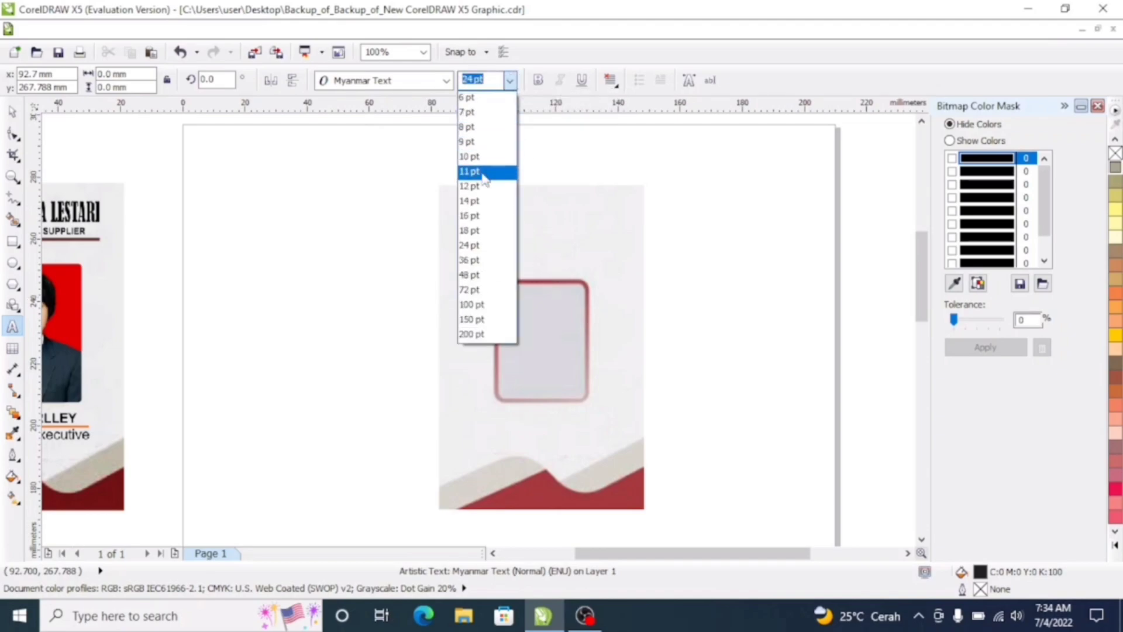
pyautogui.click(471, 216)
pyautogui.click(541, 81)
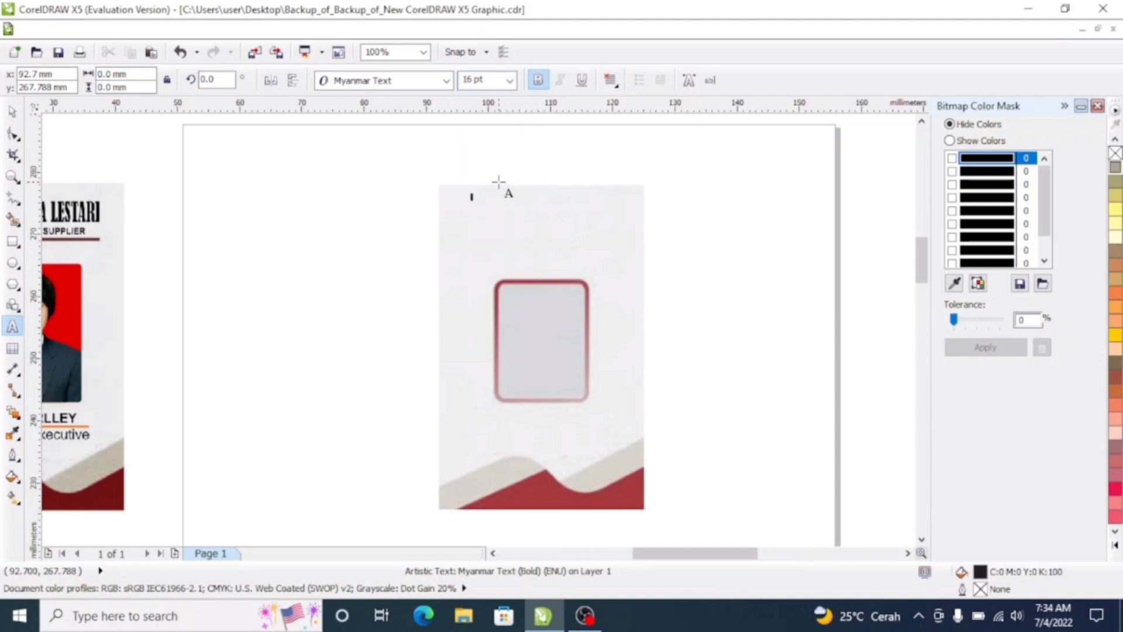
pyautogui.scroll(2, 503, 183)
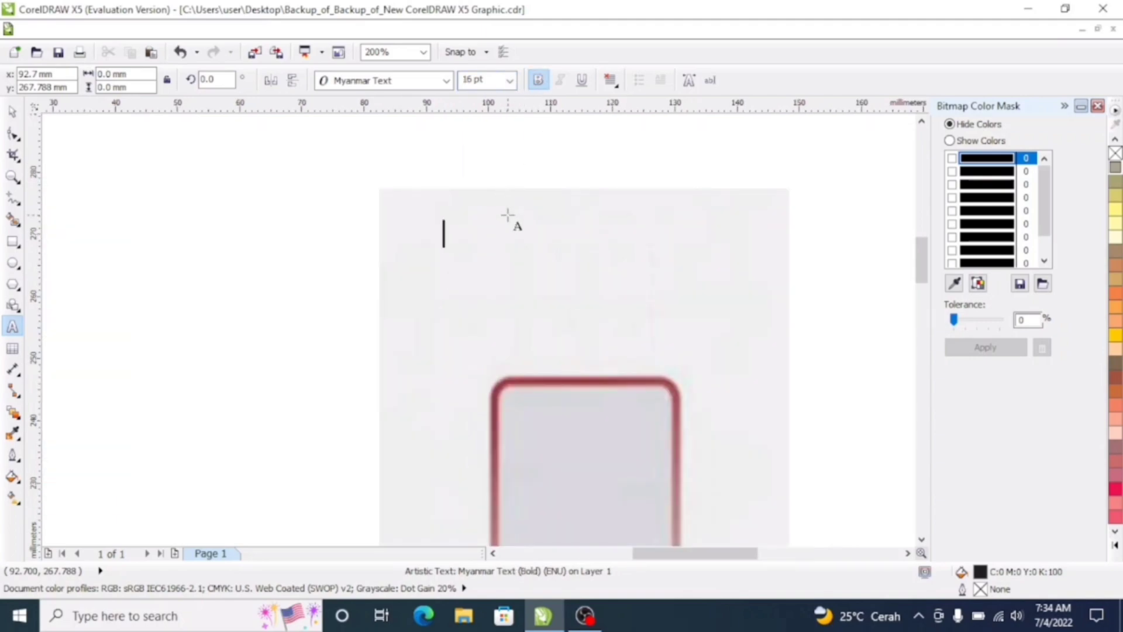
pyautogui.write('CV.')
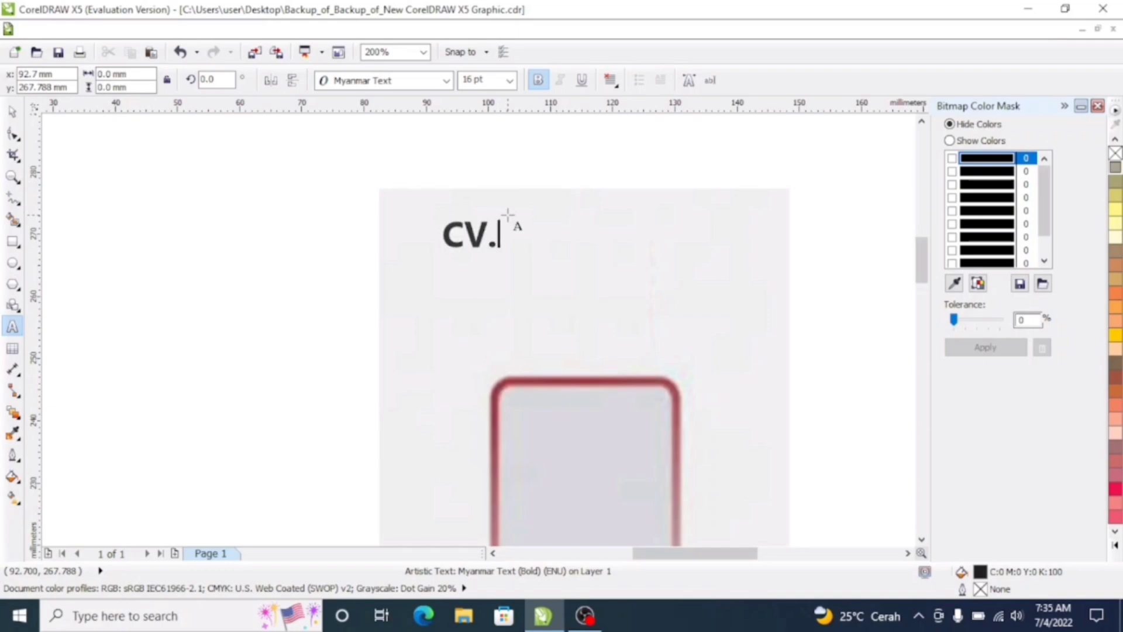
pyautogui.write(' PRIMA J')
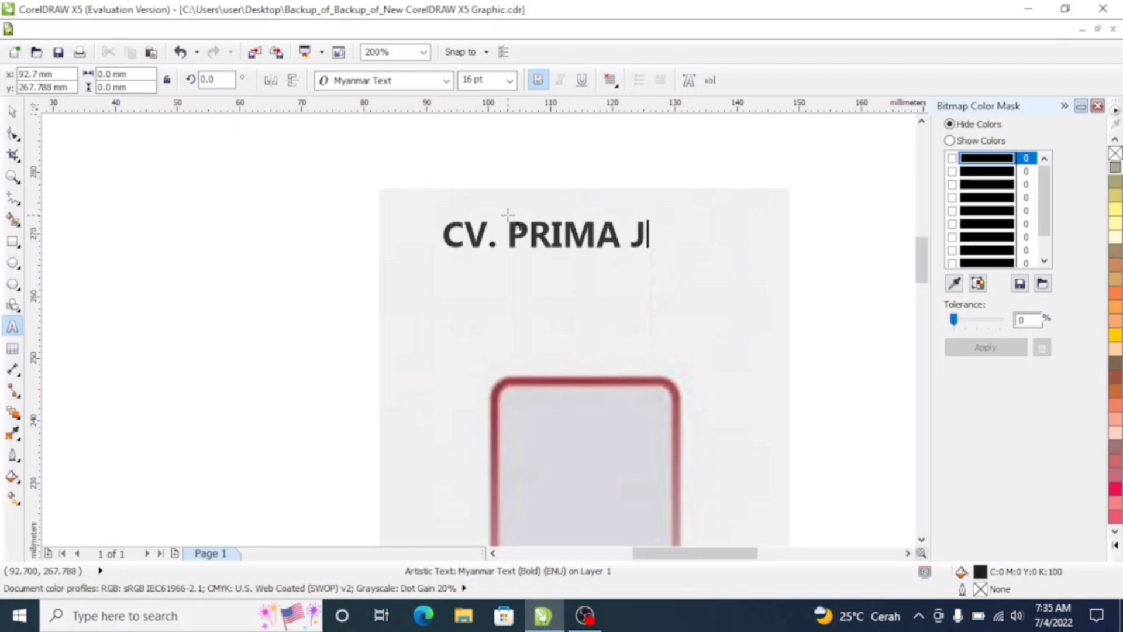
pyautogui.write('AYA LESTARI')
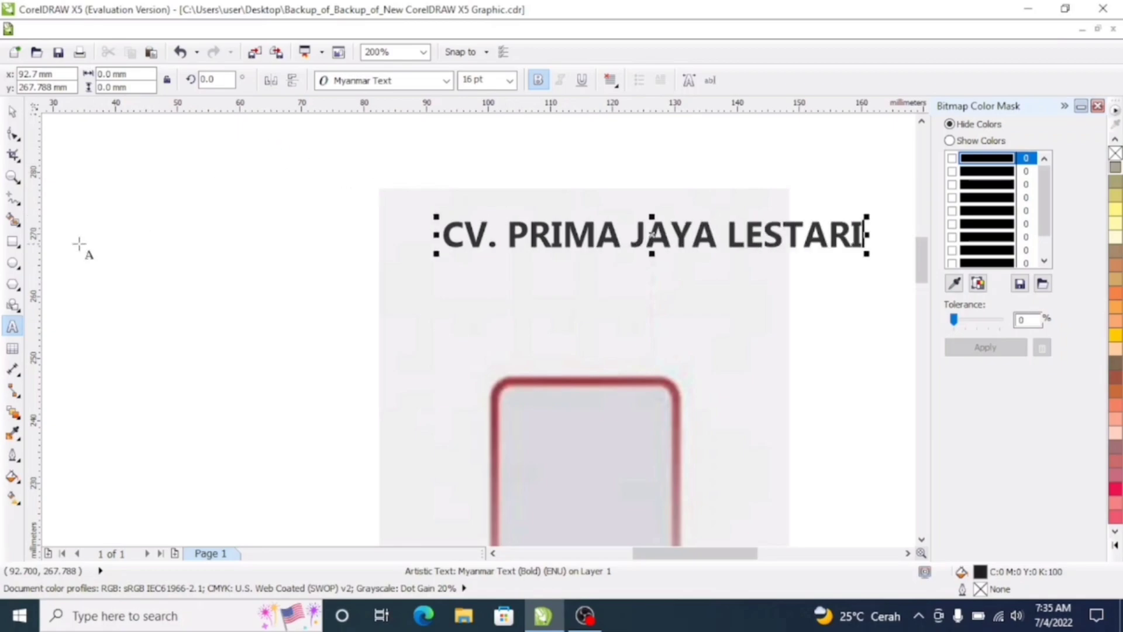
# Step: Scale the company name to about 52.2 mm wide (12.4 pt) and position it centred across the upper part of the card
pyautogui.click(12, 111)
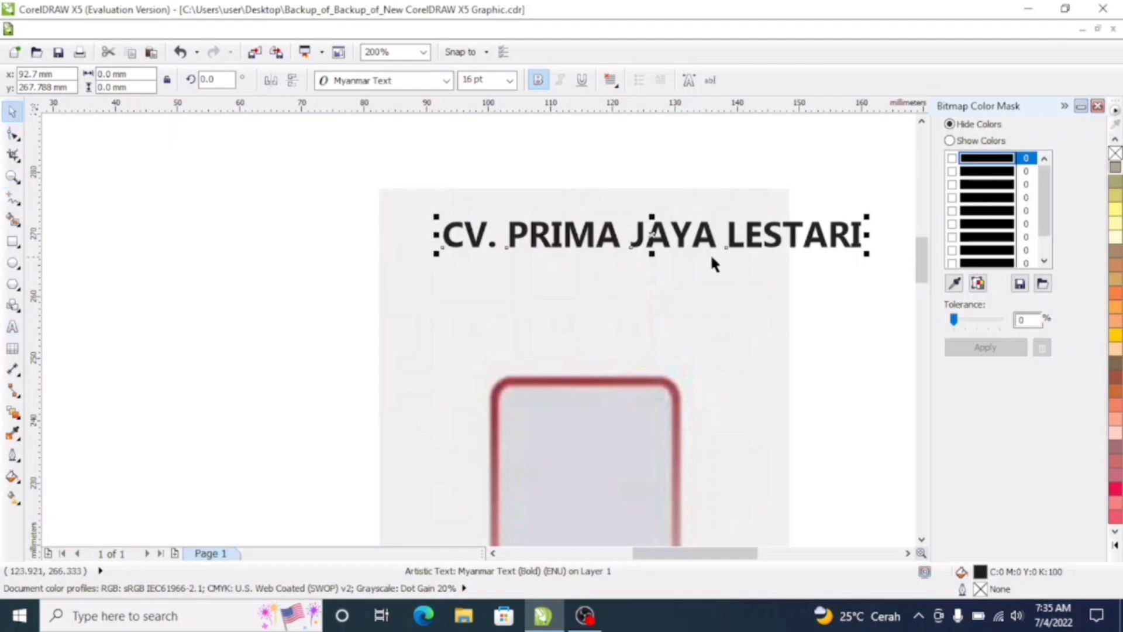
pyautogui.moveTo(867, 217); pyautogui.dragTo(727, 224)
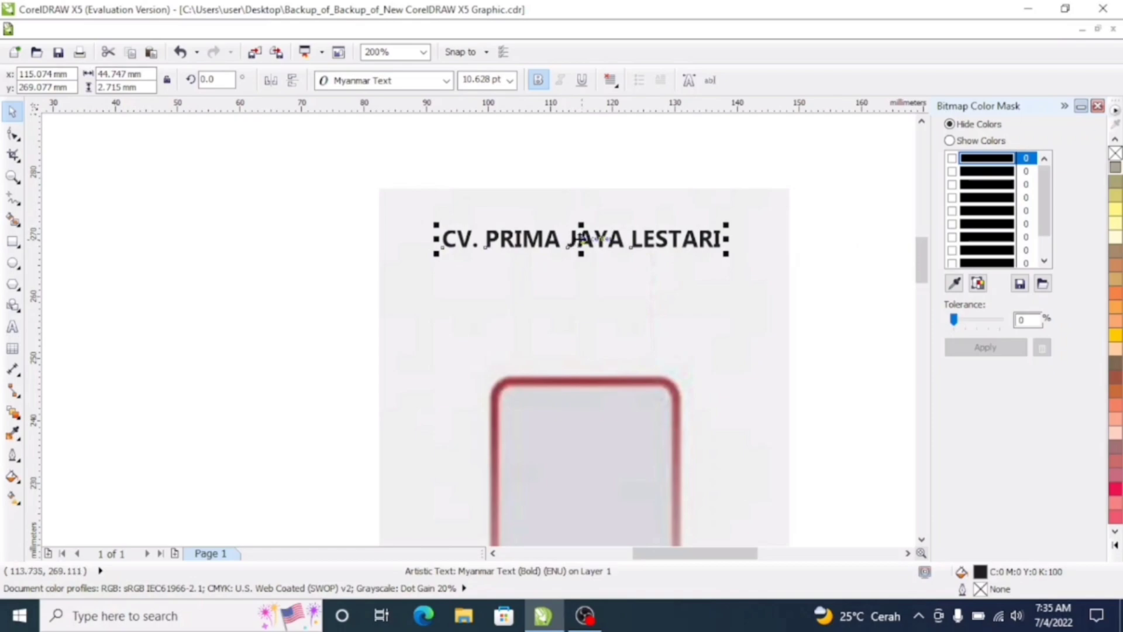
pyautogui.scroll(1, 576, 239)
pyautogui.moveTo(565, 255); pyautogui.dragTo(518, 276)
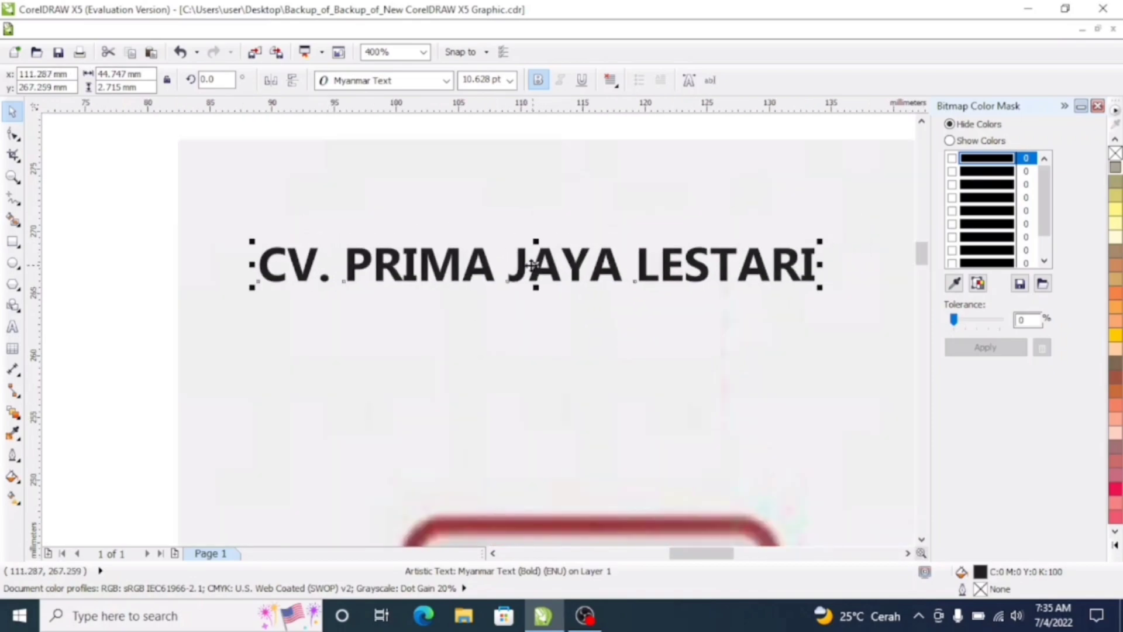
pyautogui.scroll(-1, 518, 277)
pyautogui.scroll(1, 691, 276)
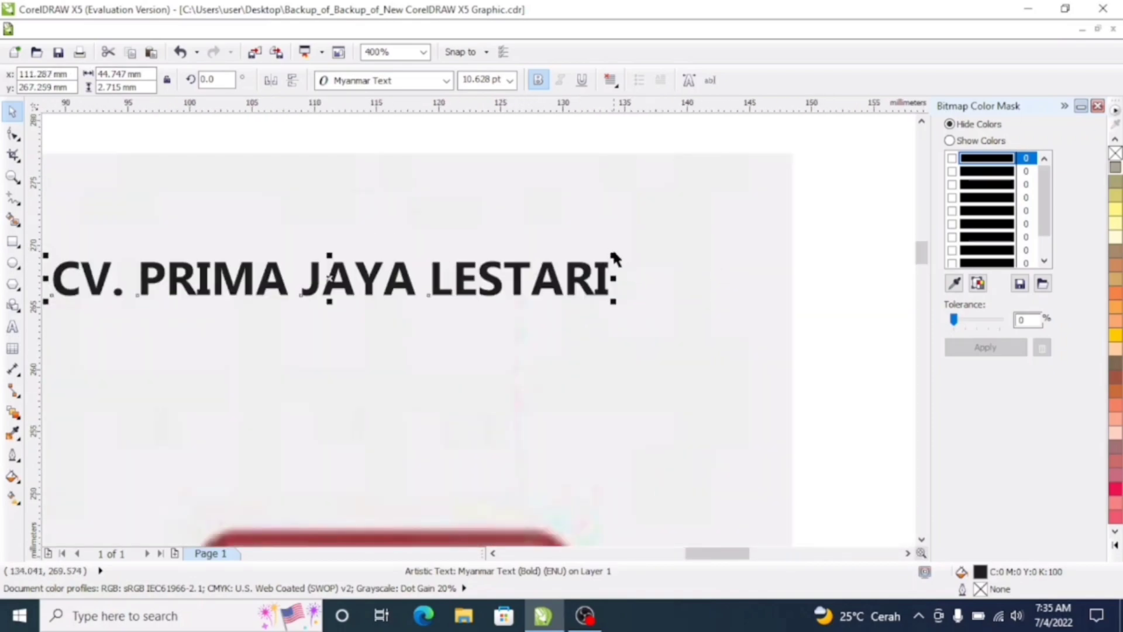
pyautogui.moveTo(611, 255); pyautogui.dragTo(704, 234)
pyautogui.scroll(-1, 611, 255)
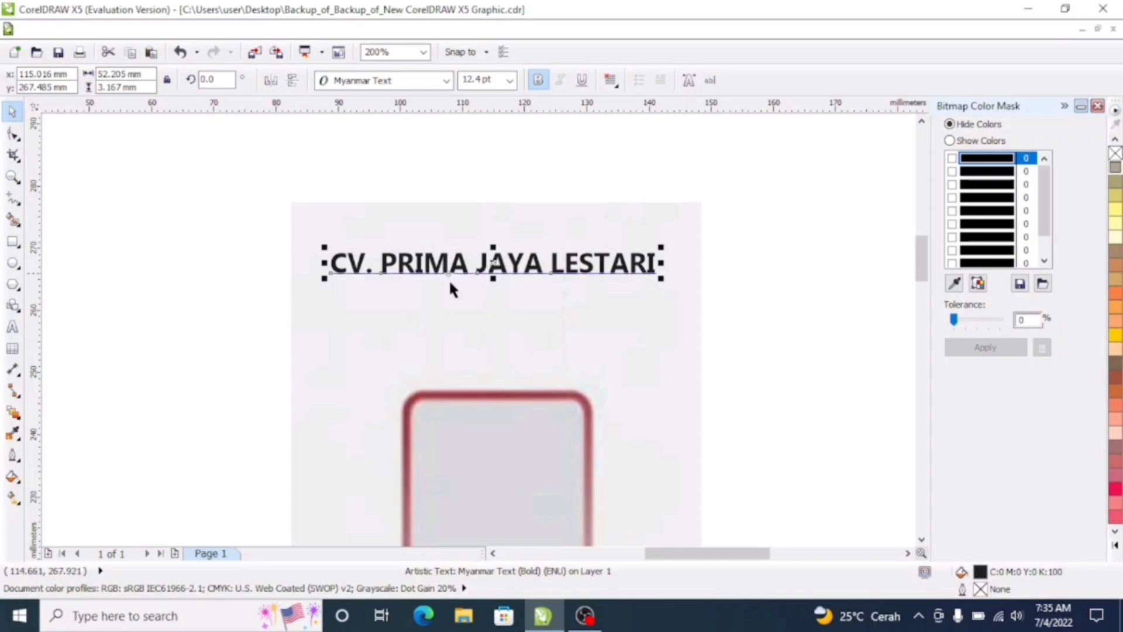
# Step: Add the line "CONTRACTOR & SUPPLIER" at 10 pt below the company name and center-align both lines
pyautogui.click(13, 328)
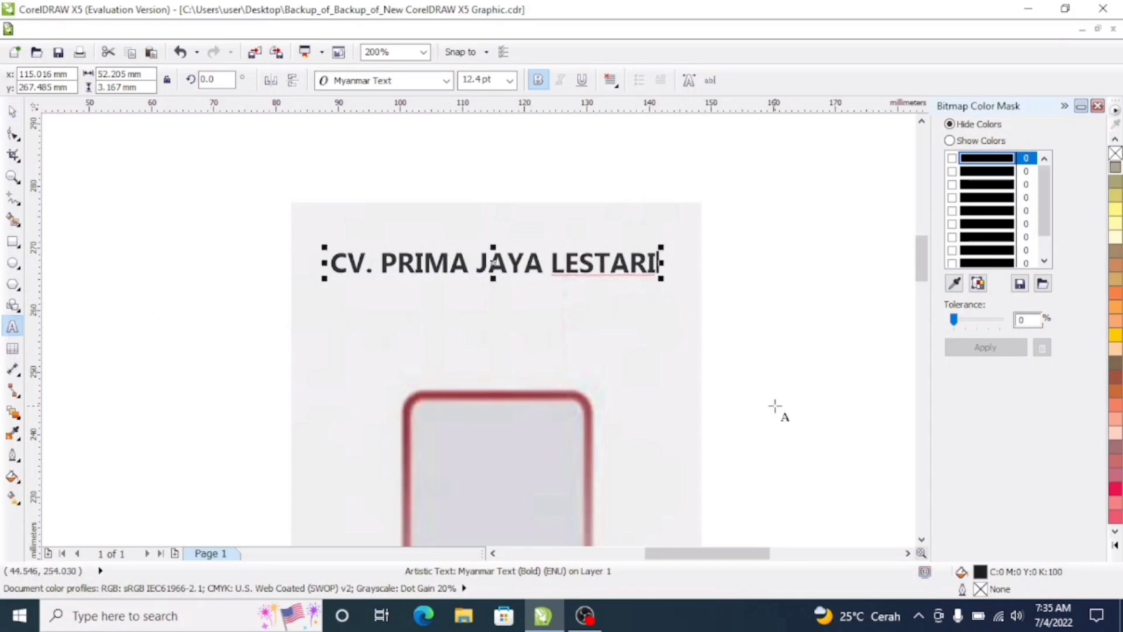
pyautogui.press('Return')
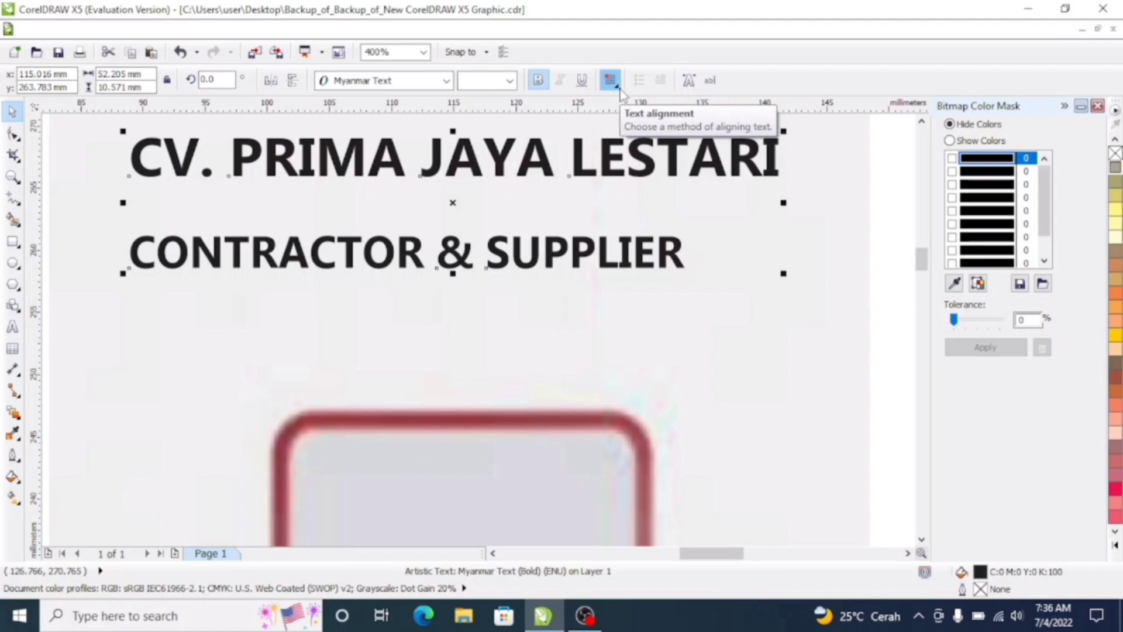
pyautogui.click(610, 80)
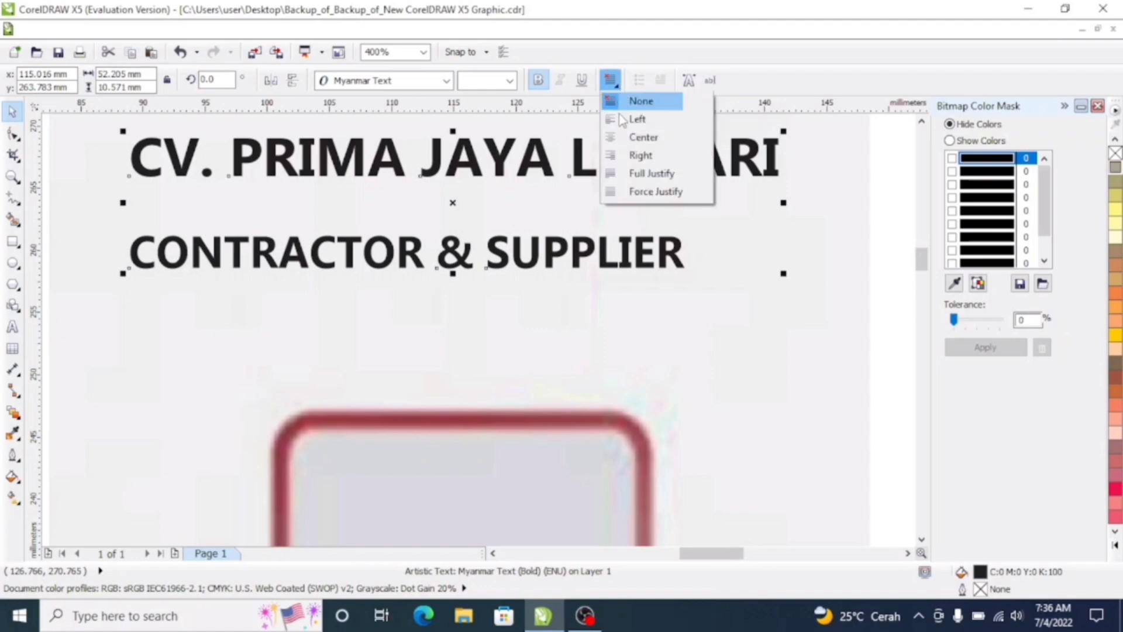
pyautogui.click(641, 137)
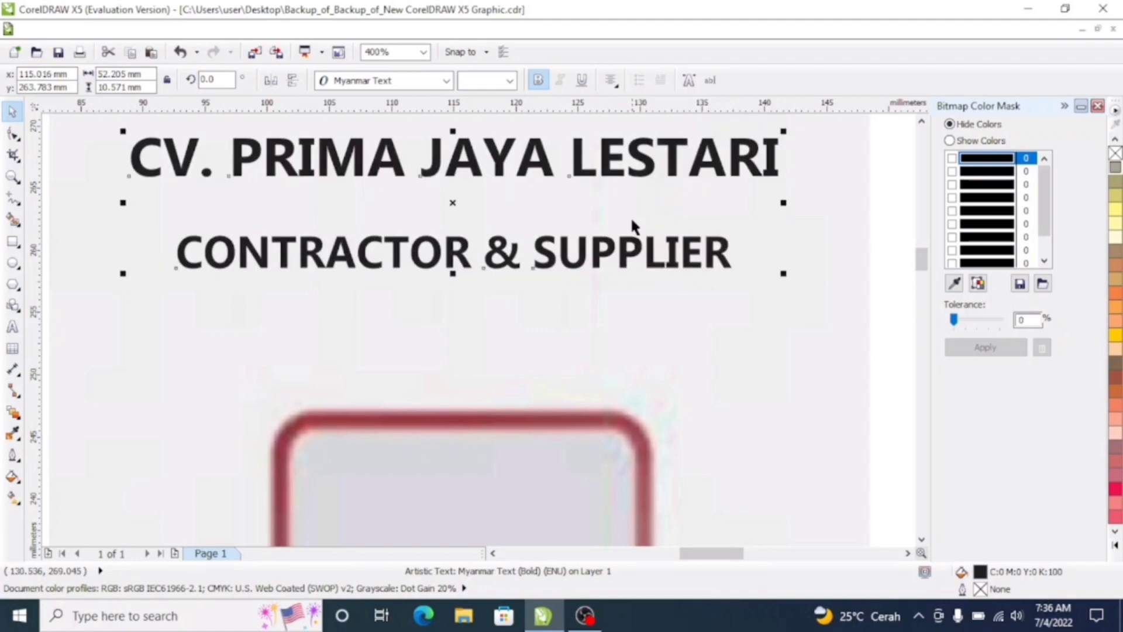
pyautogui.scroll(-3, 556, 294)
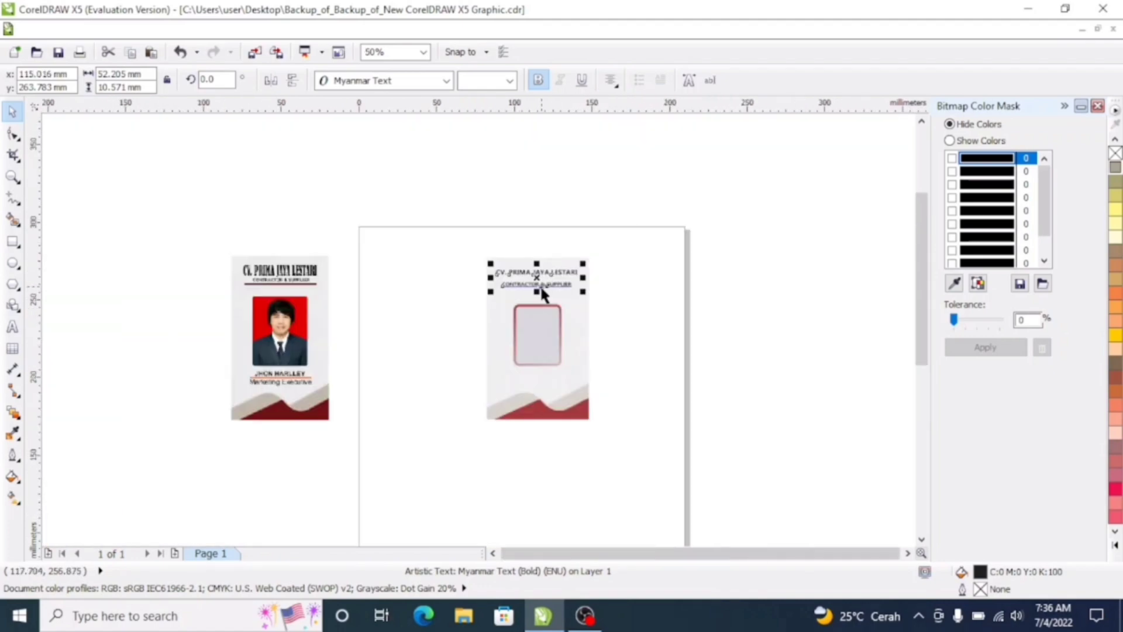
pyautogui.scroll(3, 540, 284)
pyautogui.scroll(-2, 537, 287)
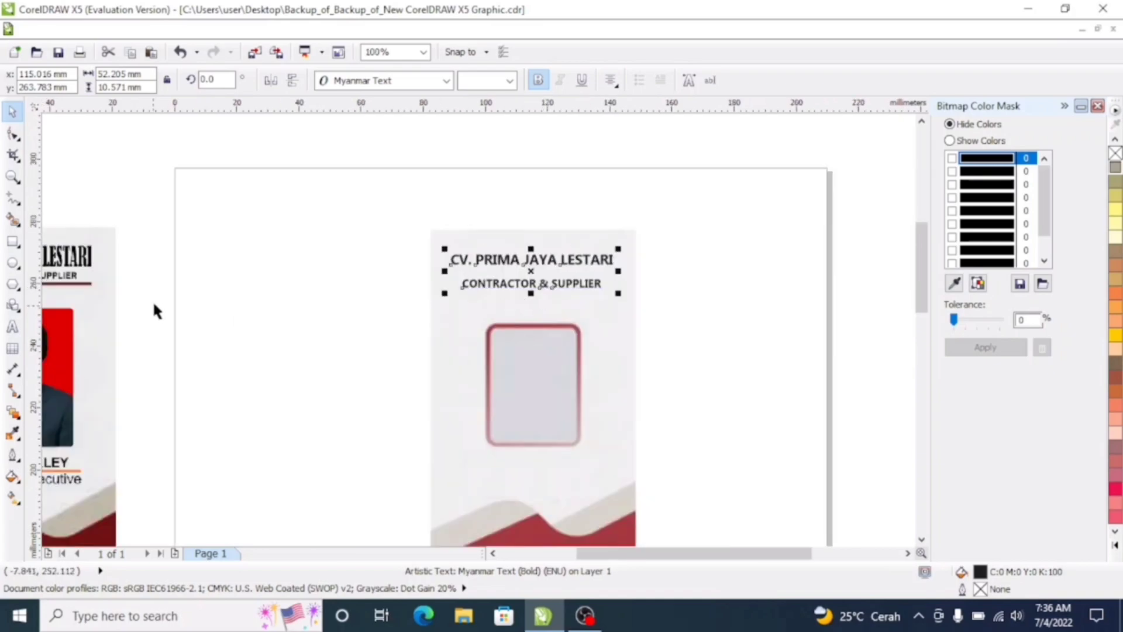
pyautogui.scroll(2, 553, 295)
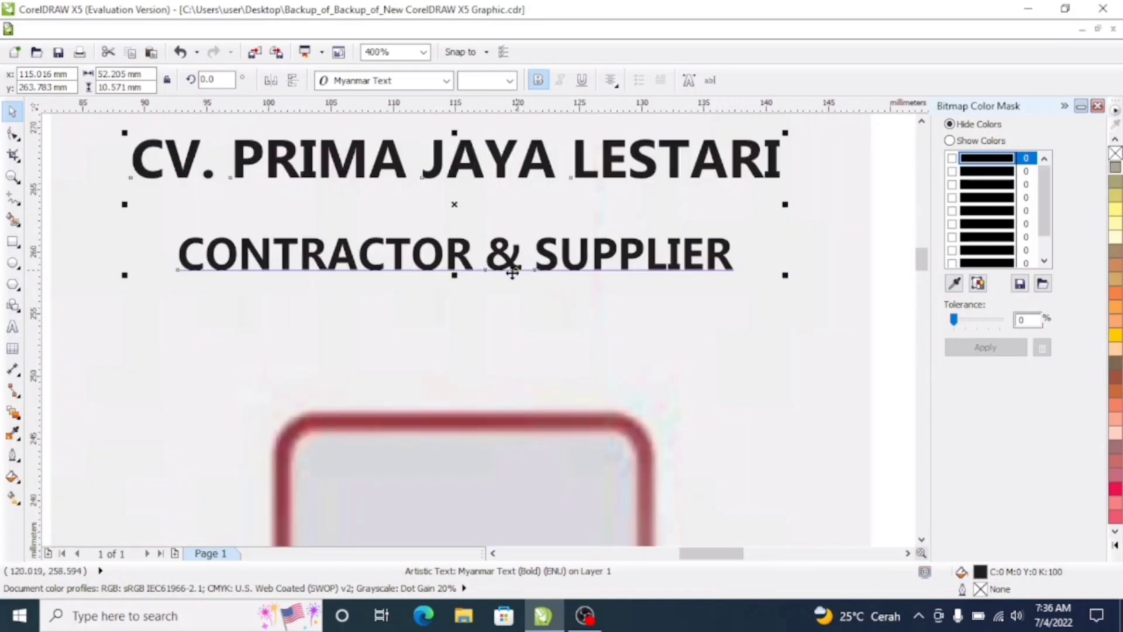
pyautogui.scroll(-1, 521, 279)
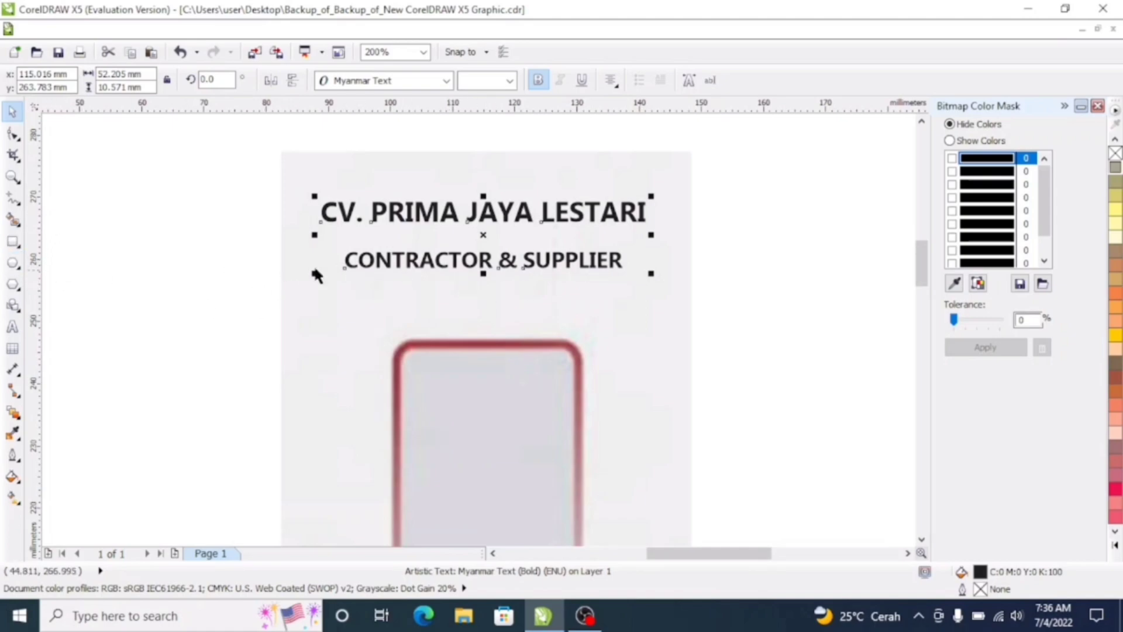
pyautogui.scroll(1, 412, 259)
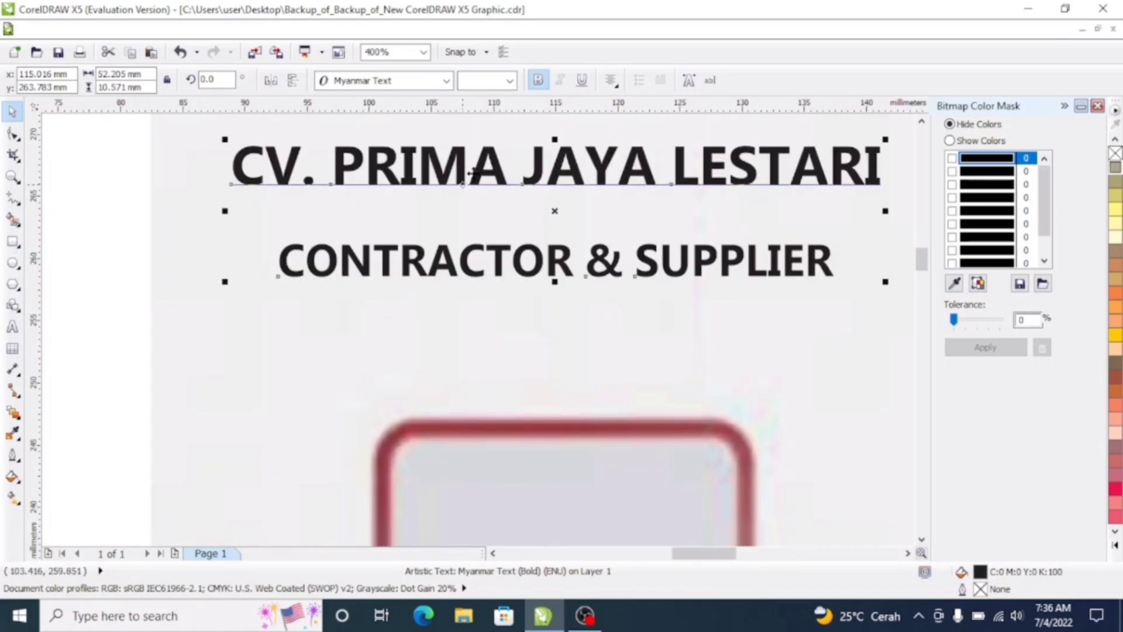
pyautogui.click(12, 326)
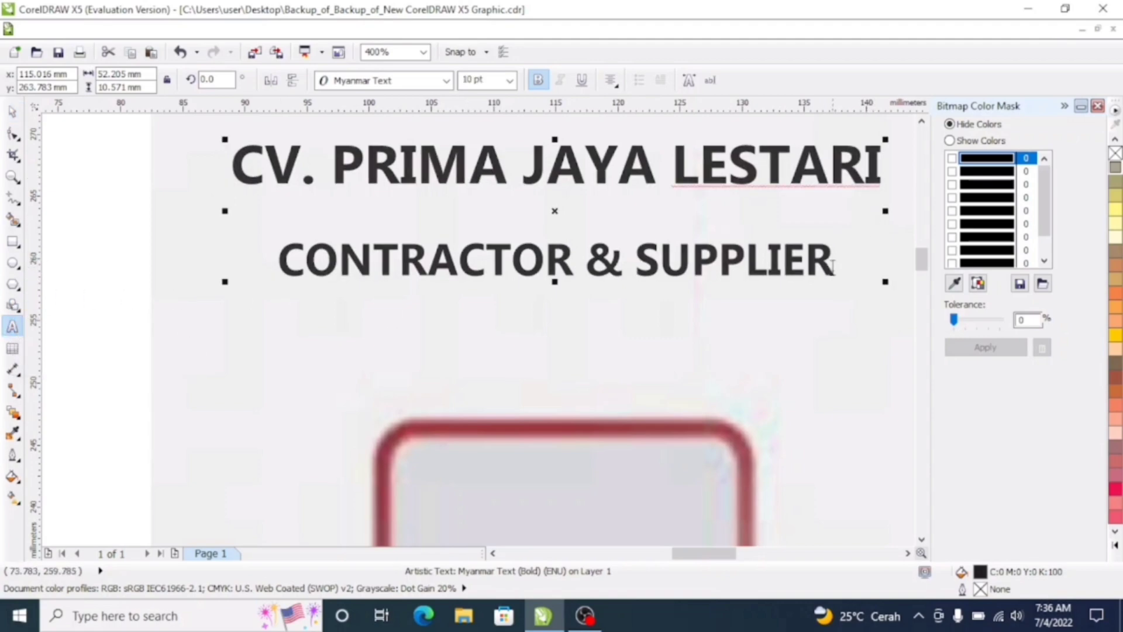
# Step: Center-align the employee name and "MARKETING MANAGER" text below the photo frame
pyautogui.click(13, 111)
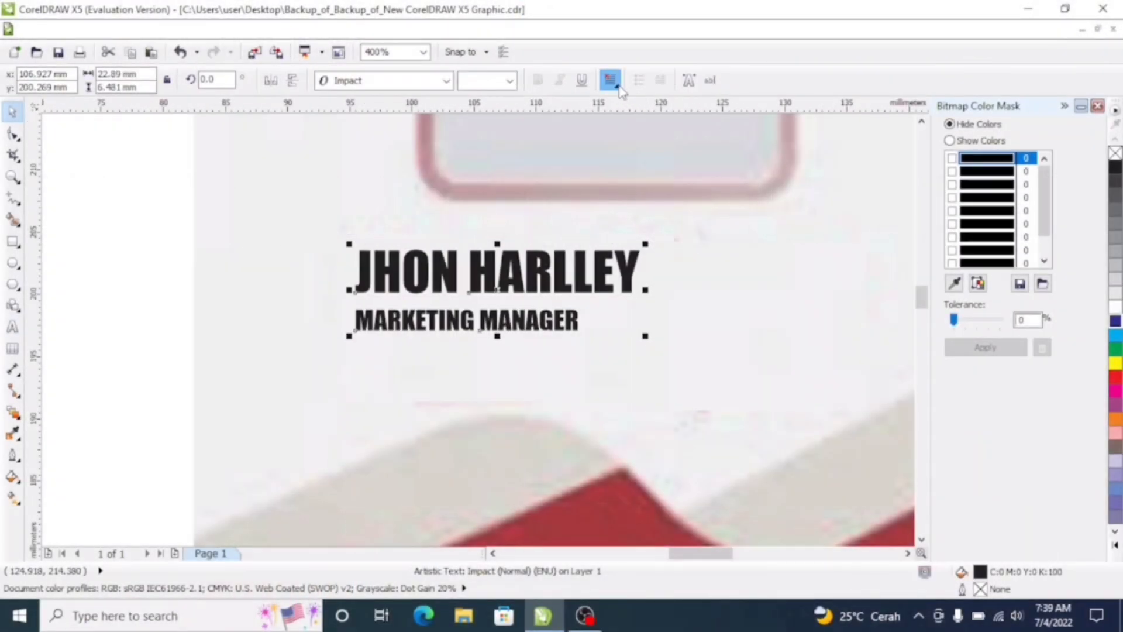
pyautogui.click(620, 89)
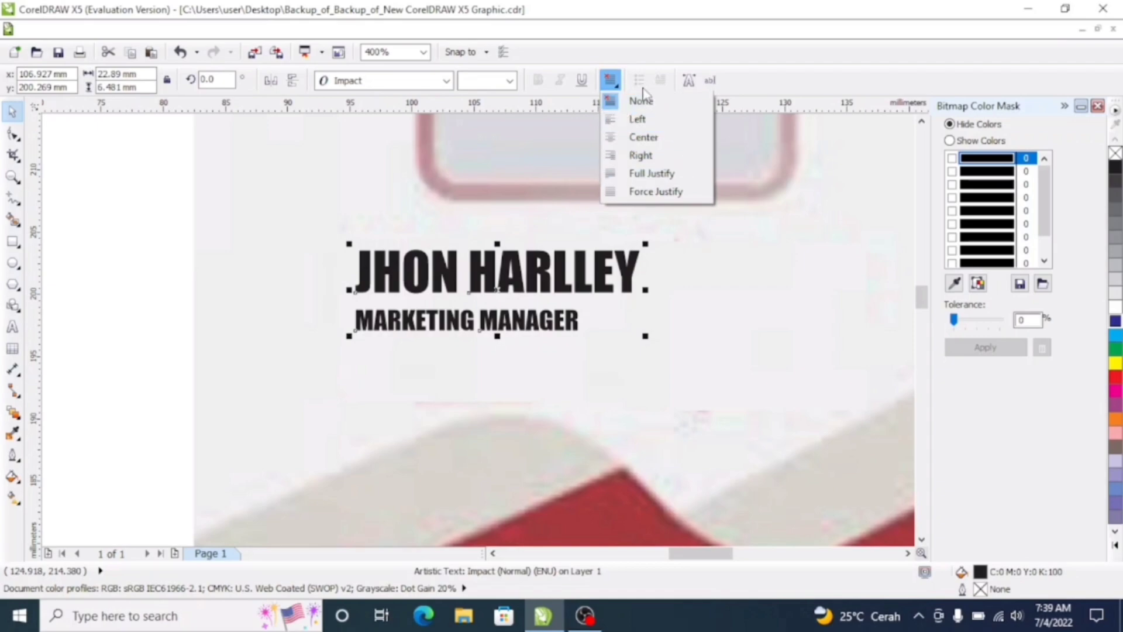
pyautogui.click(644, 136)
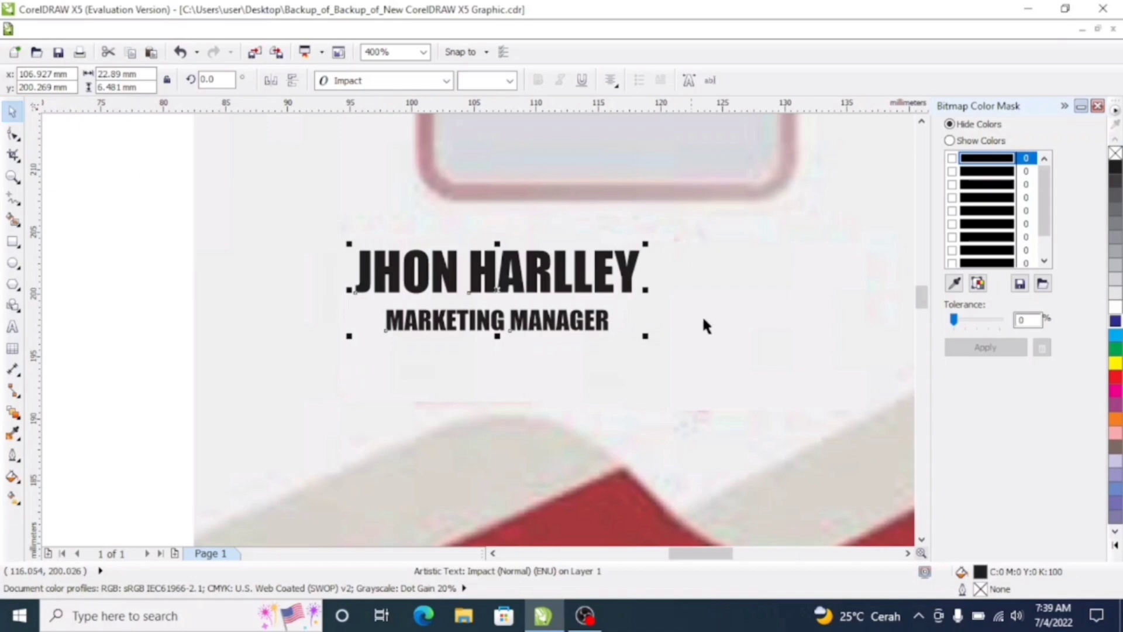
# Step: Enlarge the employee name and job title text to about 38 × 10.8 mm and move it closer beneath the photo frame
pyautogui.moveTo(649, 337); pyautogui.dragTo(839, 394)
pyautogui.scroll(-2, 524, 342)
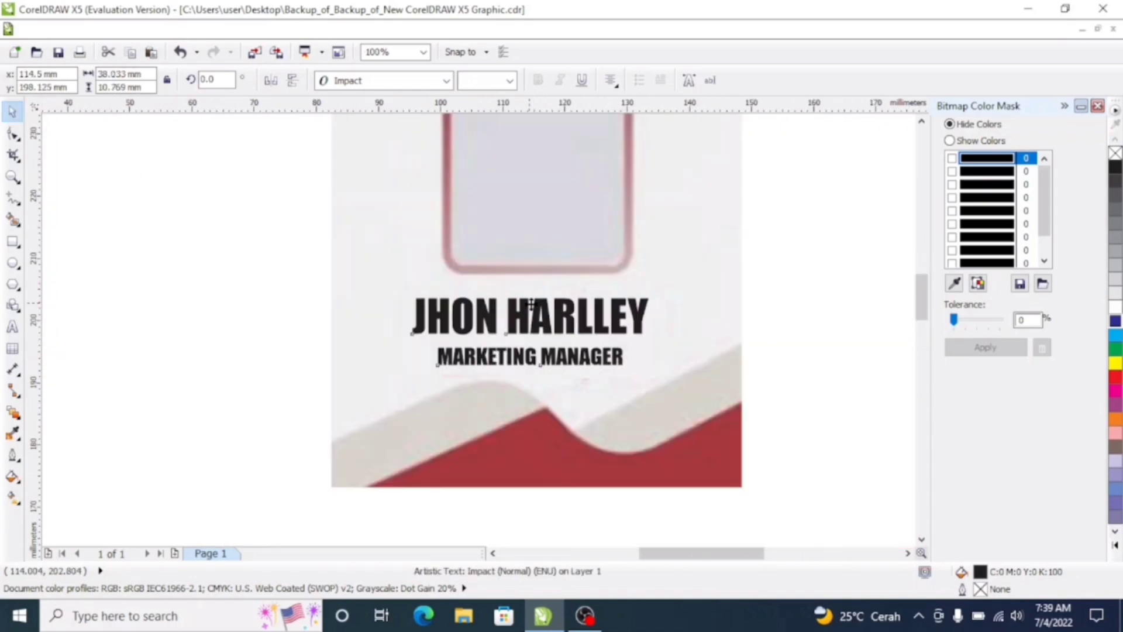
pyautogui.scroll(1, 524, 342)
pyautogui.moveTo(538, 317); pyautogui.dragTo(552, 310)
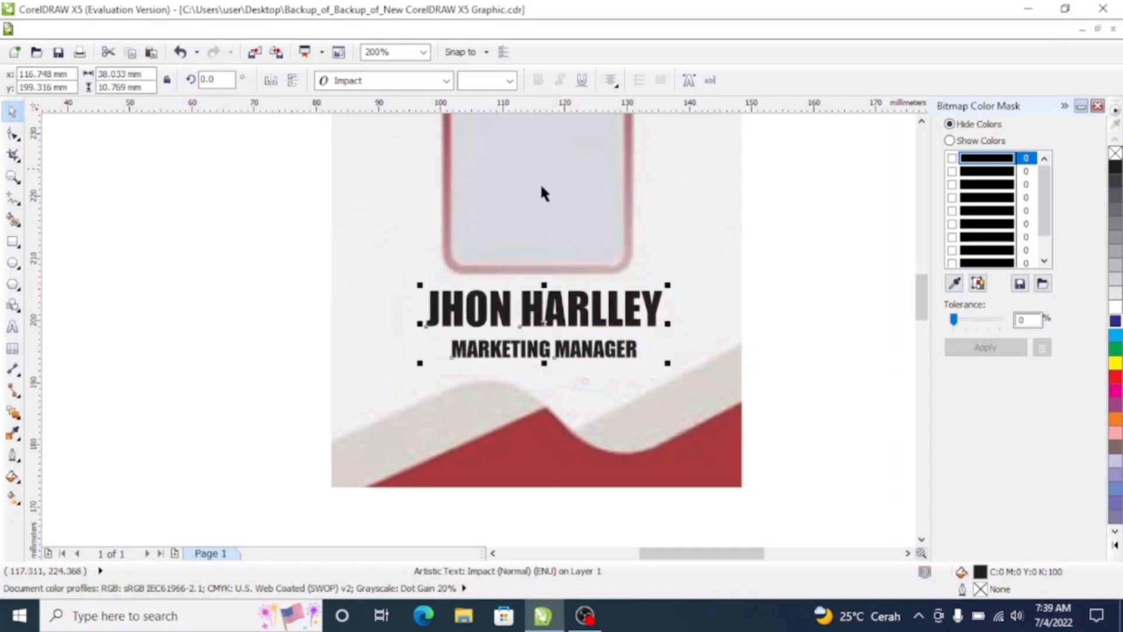
pyautogui.scroll(-1, 527, 212)
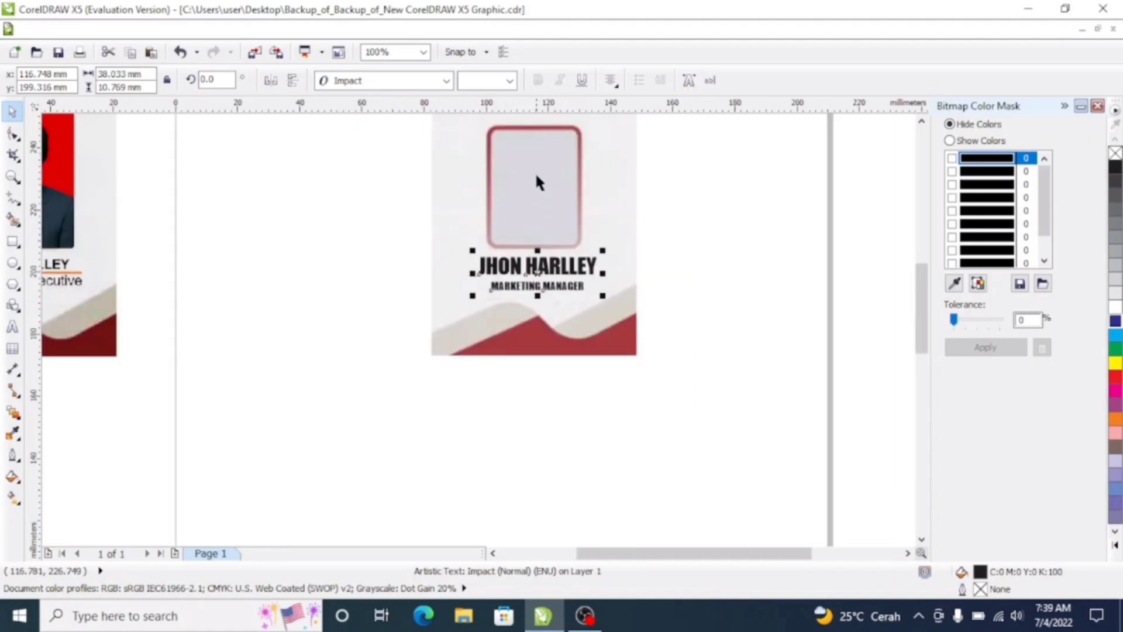
pyautogui.scroll(1, 536, 180)
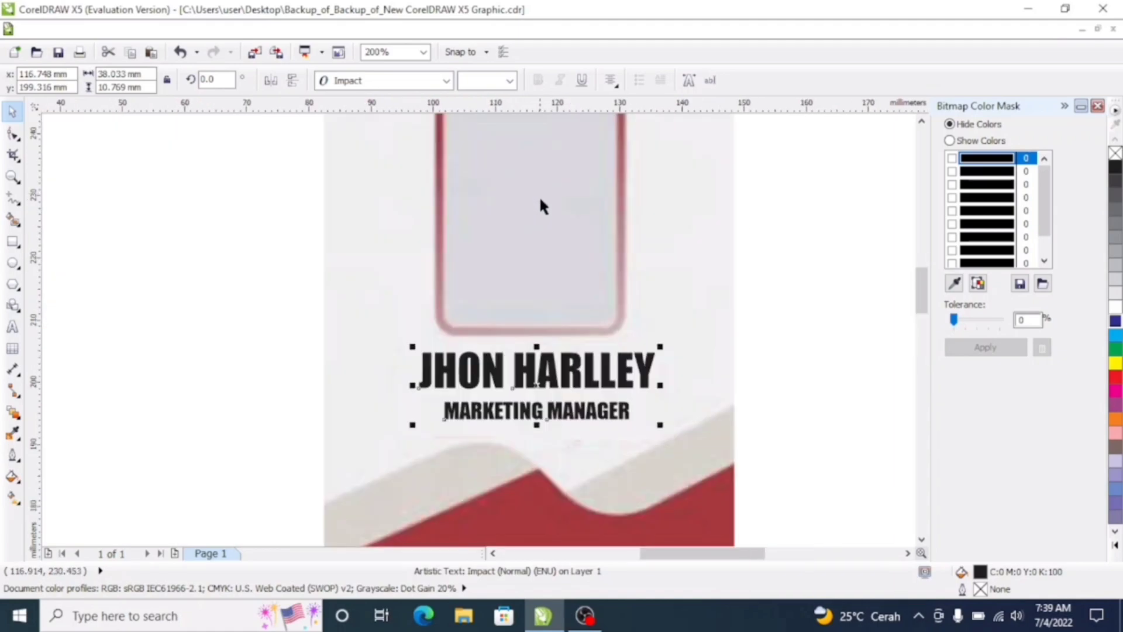
# Step: Import the portrait photo of the man in a suit from Local Disk (C:) and place it beside the card
pyautogui.scroll(-1, 539, 202)
pyautogui.scroll(-1, 473, 246)
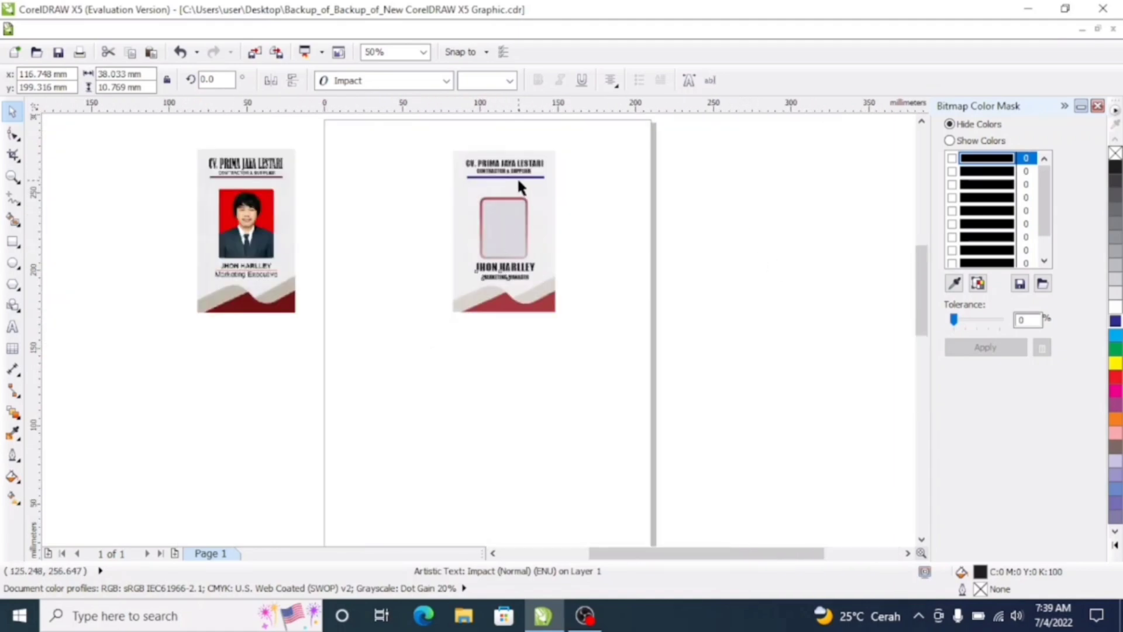
pyautogui.scroll(1, 517, 182)
pyautogui.rightClick(713, 183)
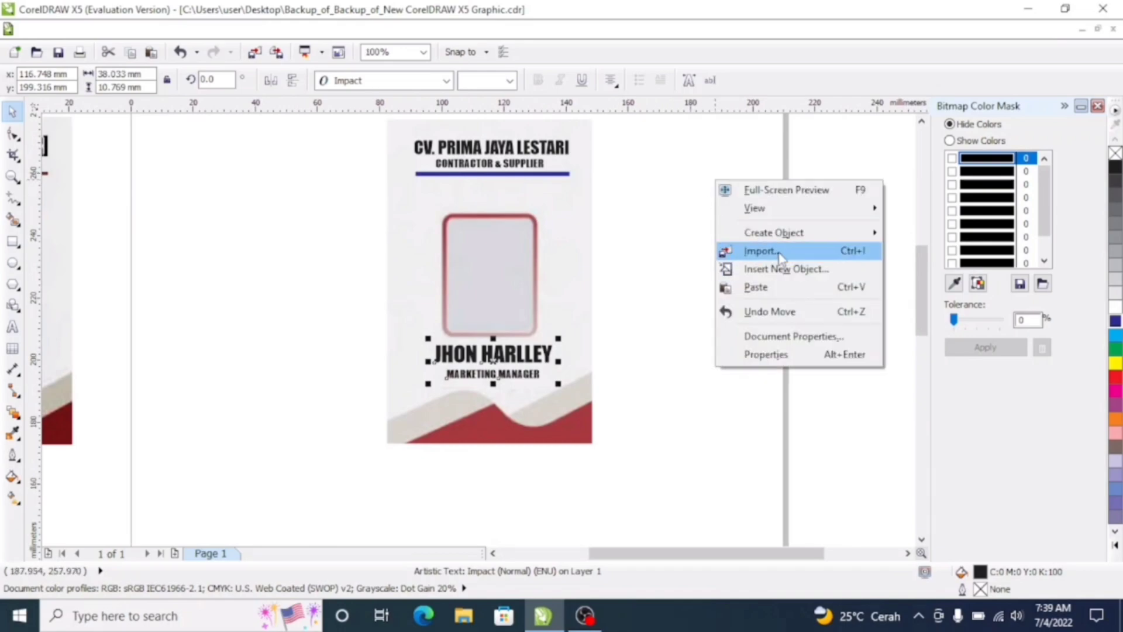
pyautogui.click(778, 251)
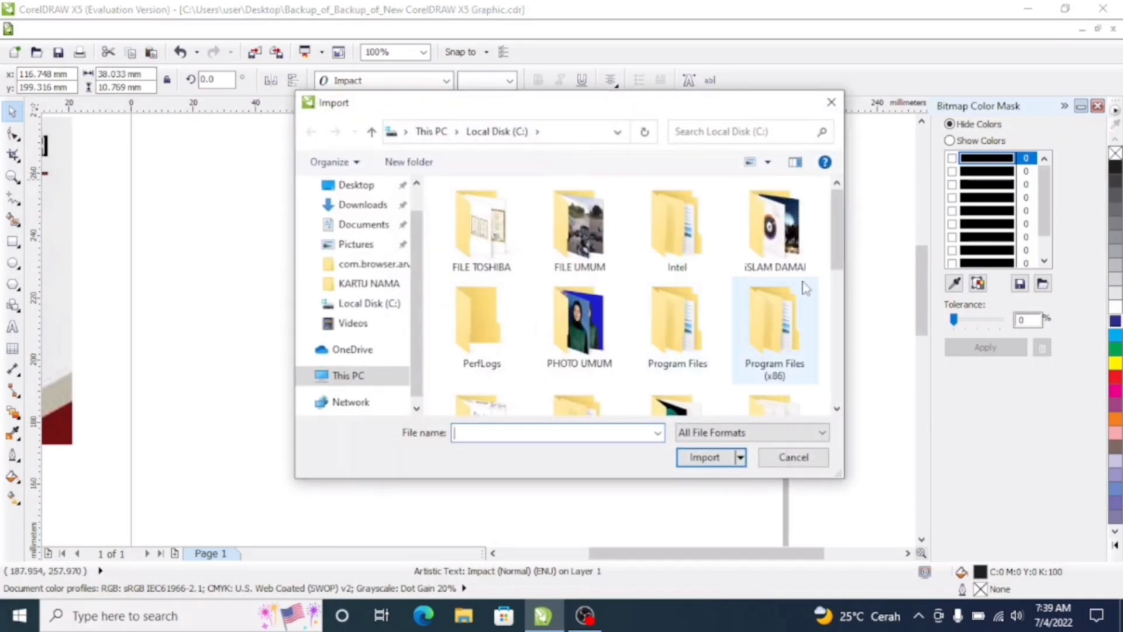
pyautogui.scroll(-3, 659, 288)
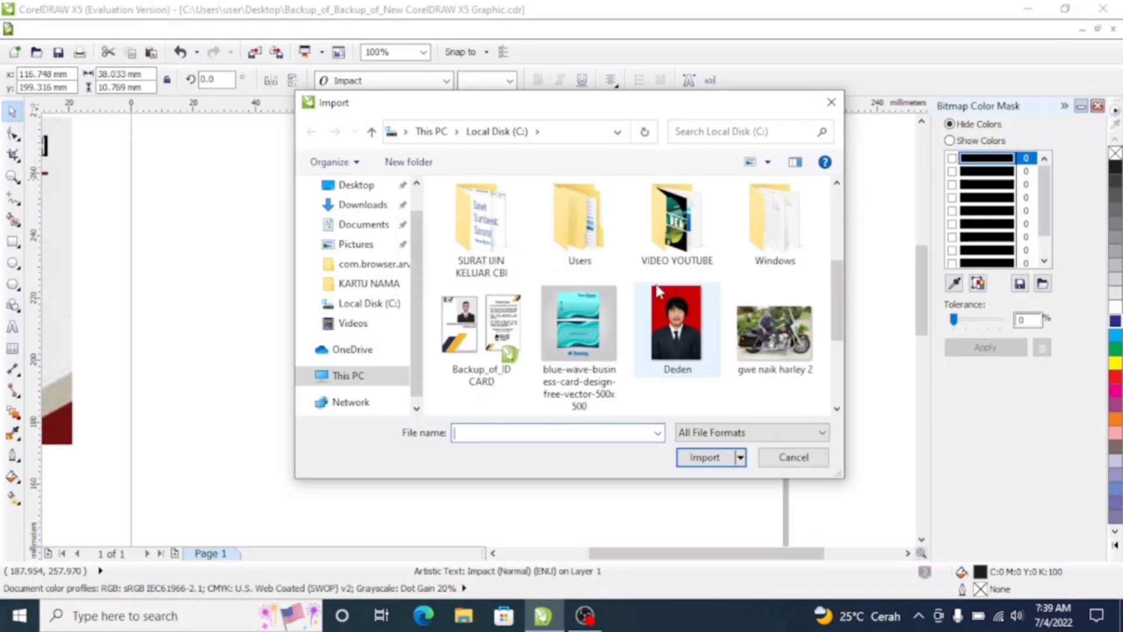
pyautogui.doubleClick(666, 304)
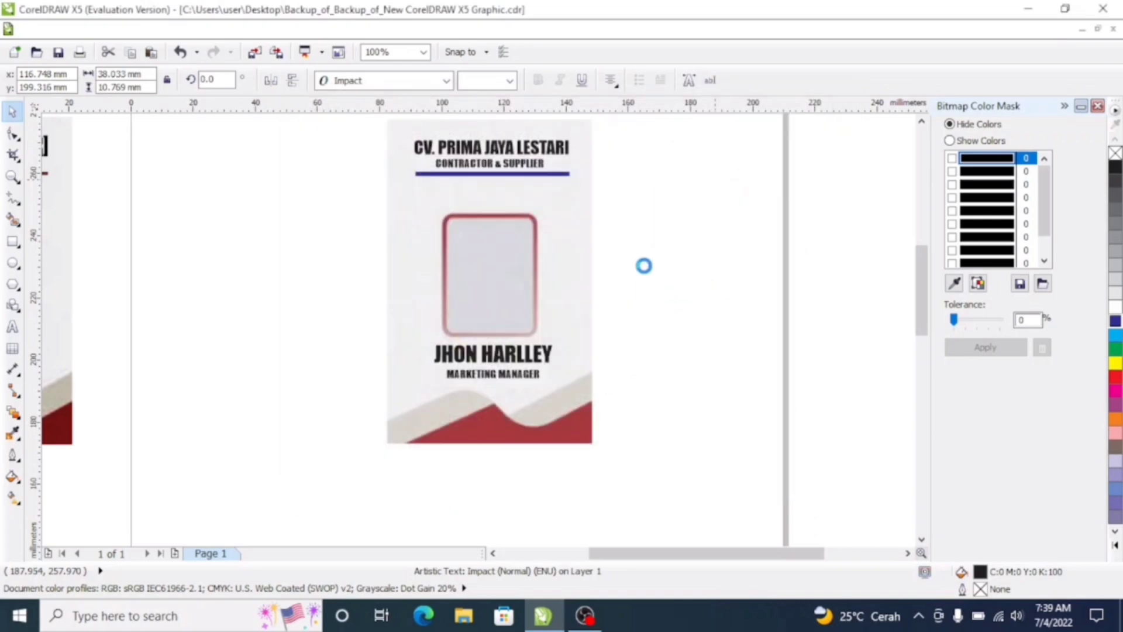
pyautogui.click(723, 316)
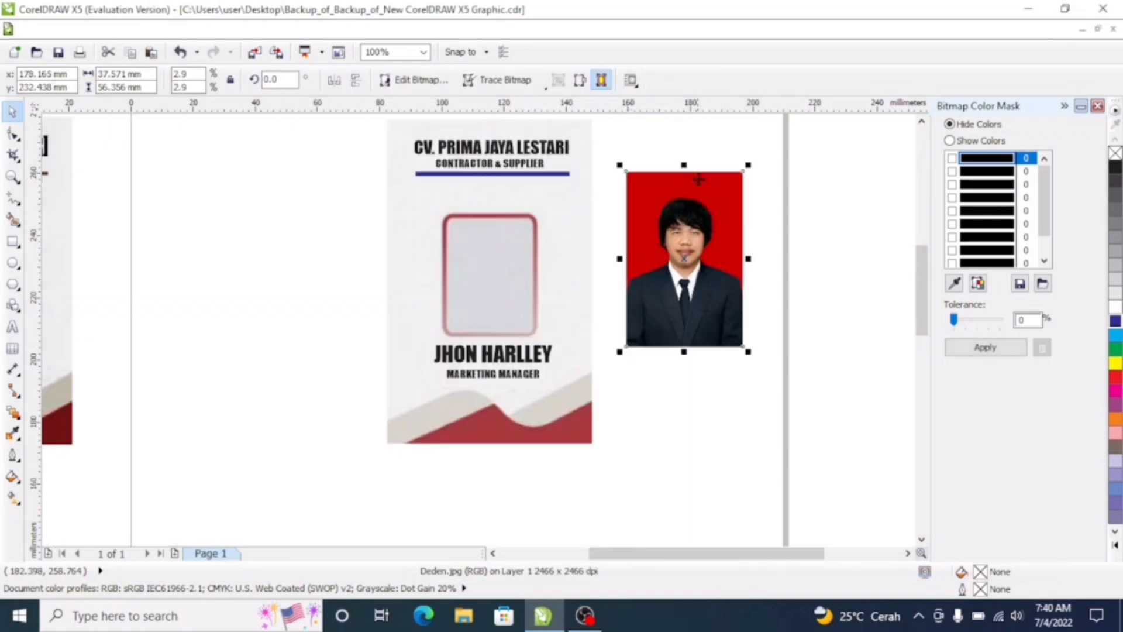
# Step: Draw a rectangle about 30.3 × 40 mm over the card's photo frame
pyautogui.scroll(2, 707, 199)
pyautogui.scroll(-2, 706, 218)
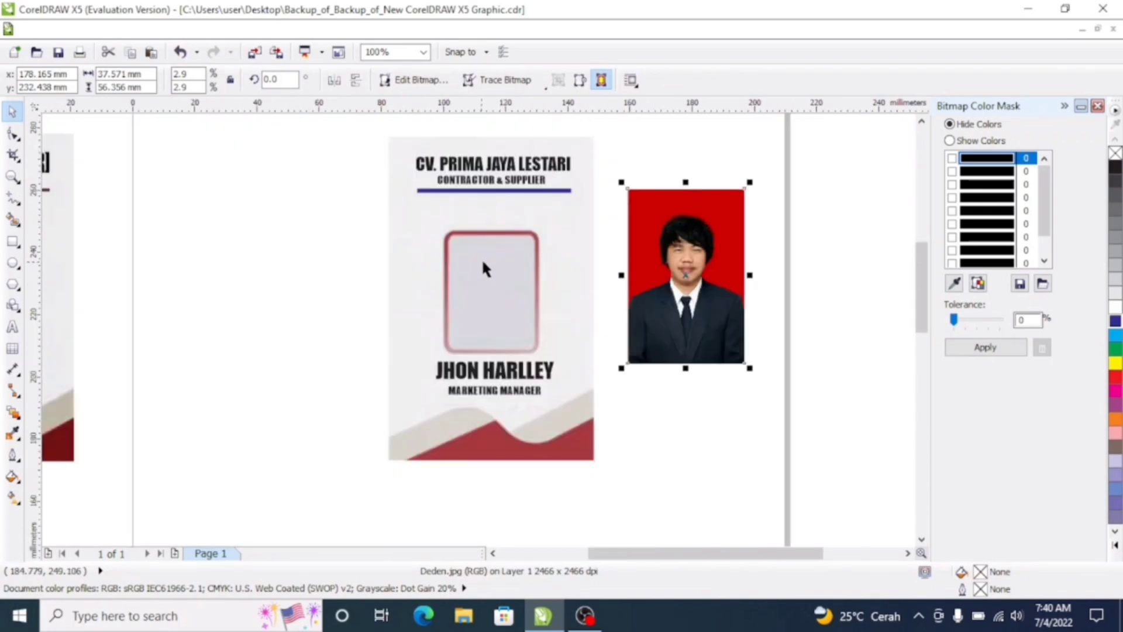
pyautogui.scroll(2, 482, 258)
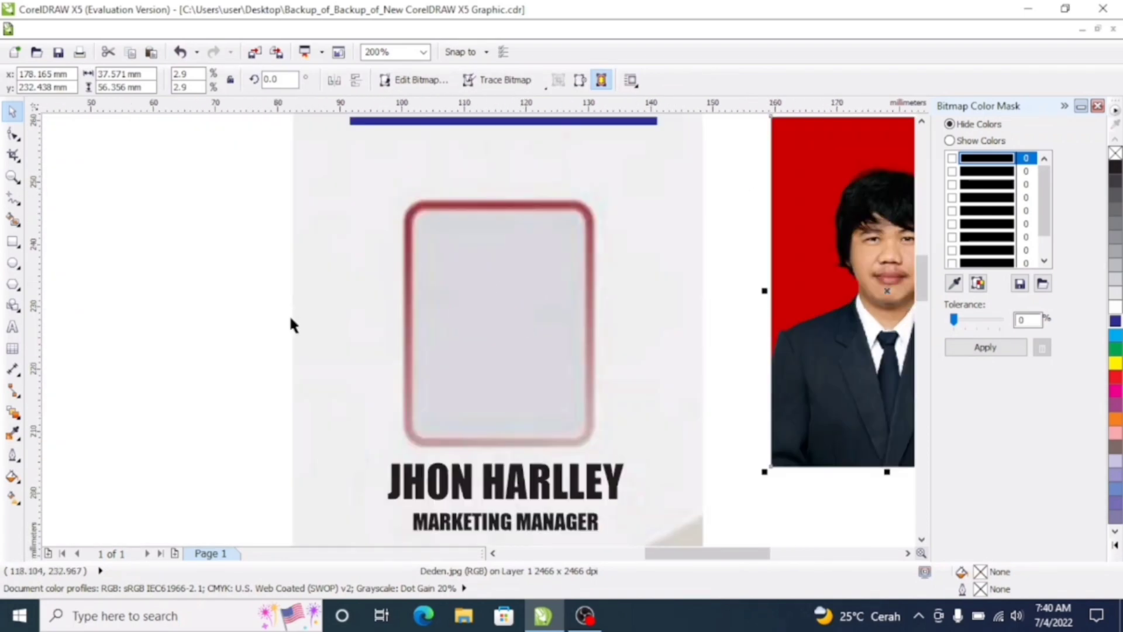
pyautogui.click(12, 242)
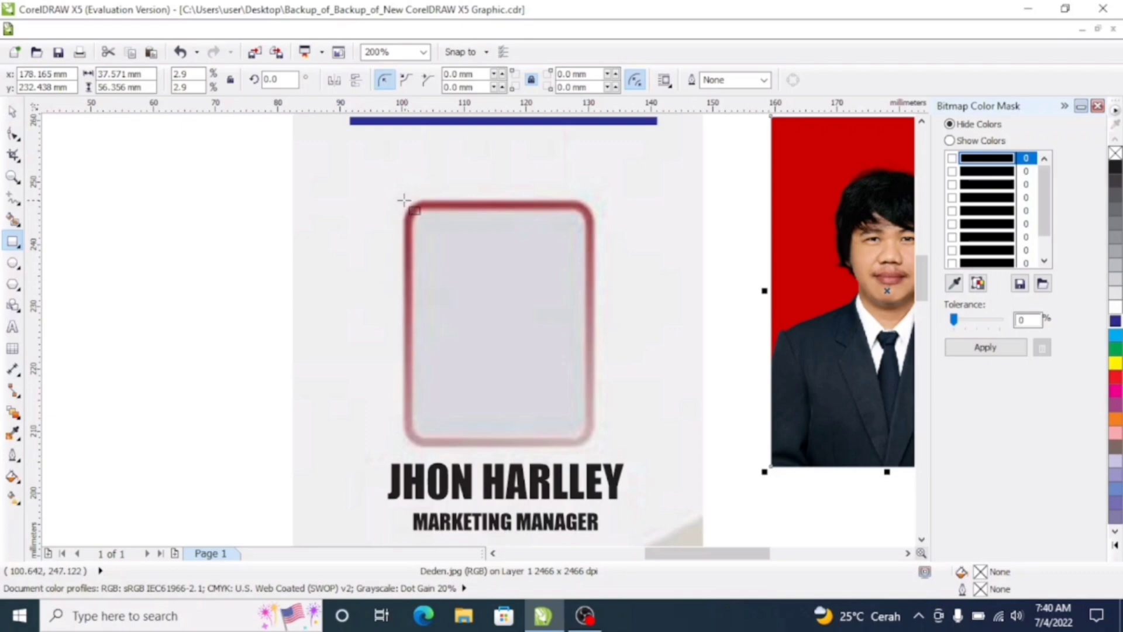
pyautogui.moveTo(405, 198)
pyautogui.mouseDown()
pyautogui.moveTo(524, 333)
pyautogui.moveTo(592, 446)
pyautogui.mouseUp()
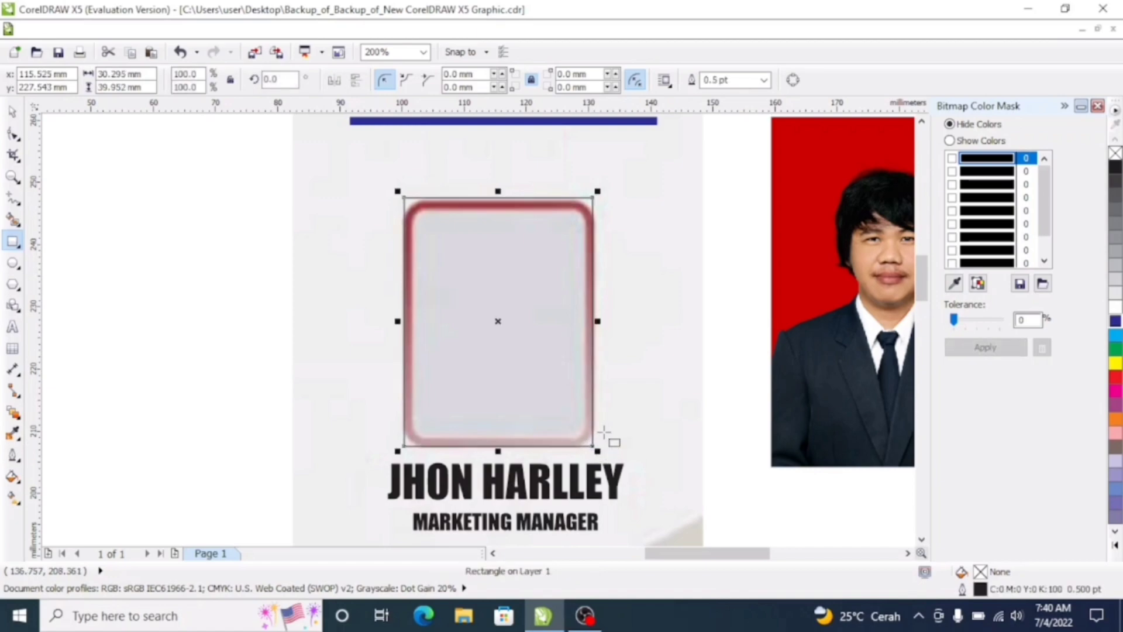
pyautogui.click(13, 111)
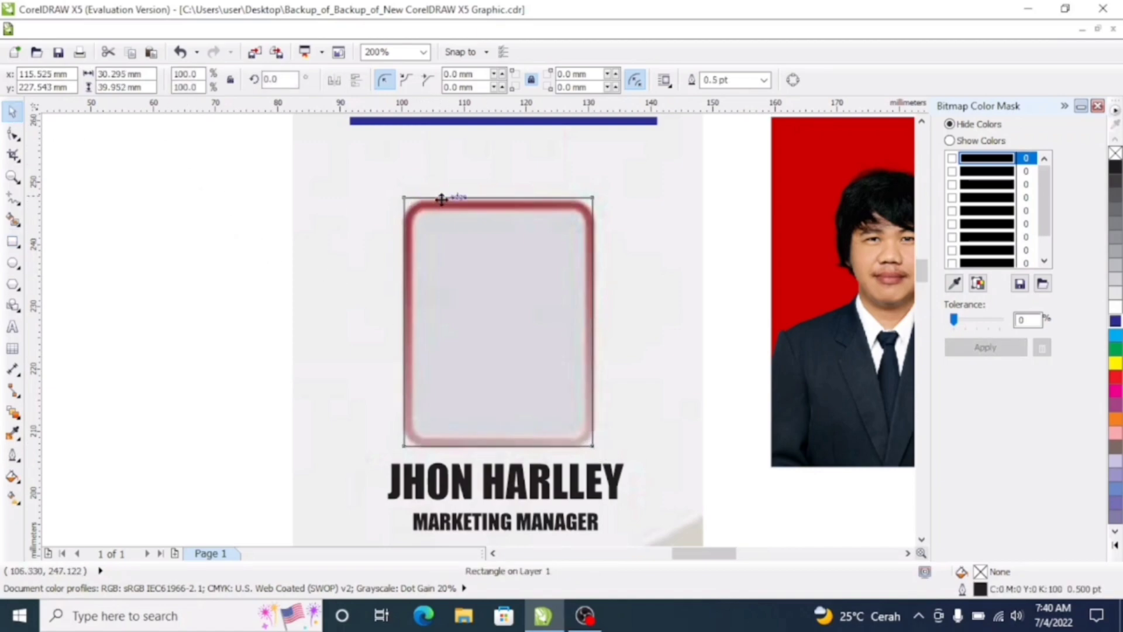
# Step: Give the rectangle round corners with a 1.0 mm radius, after trying chamfered corners
pyautogui.scroll(2, 441, 195)
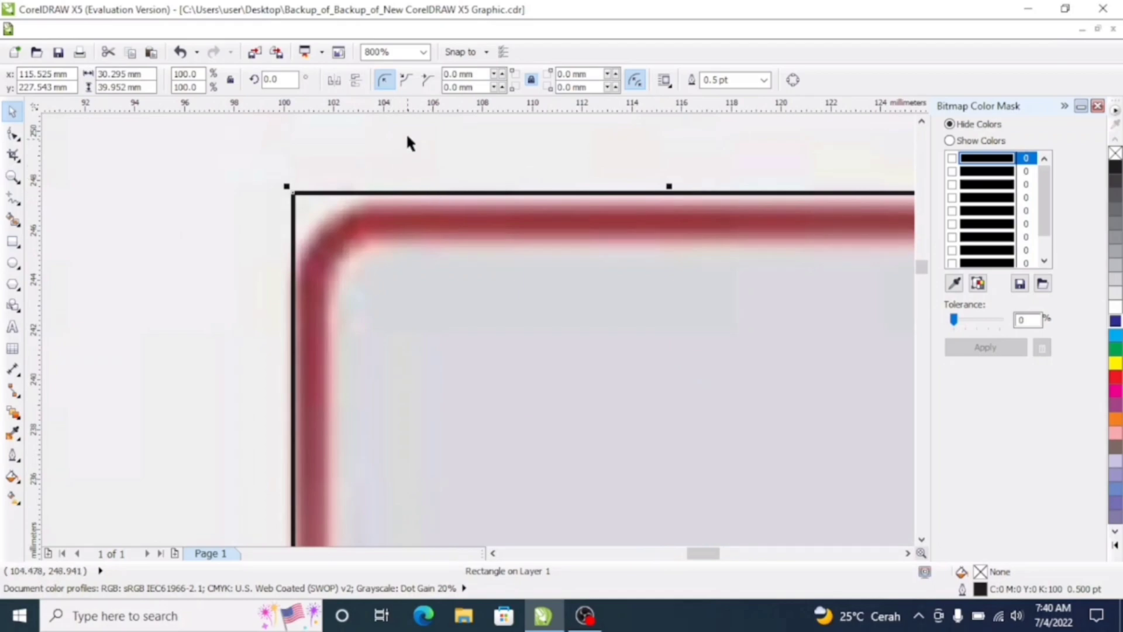
pyautogui.click(427, 82)
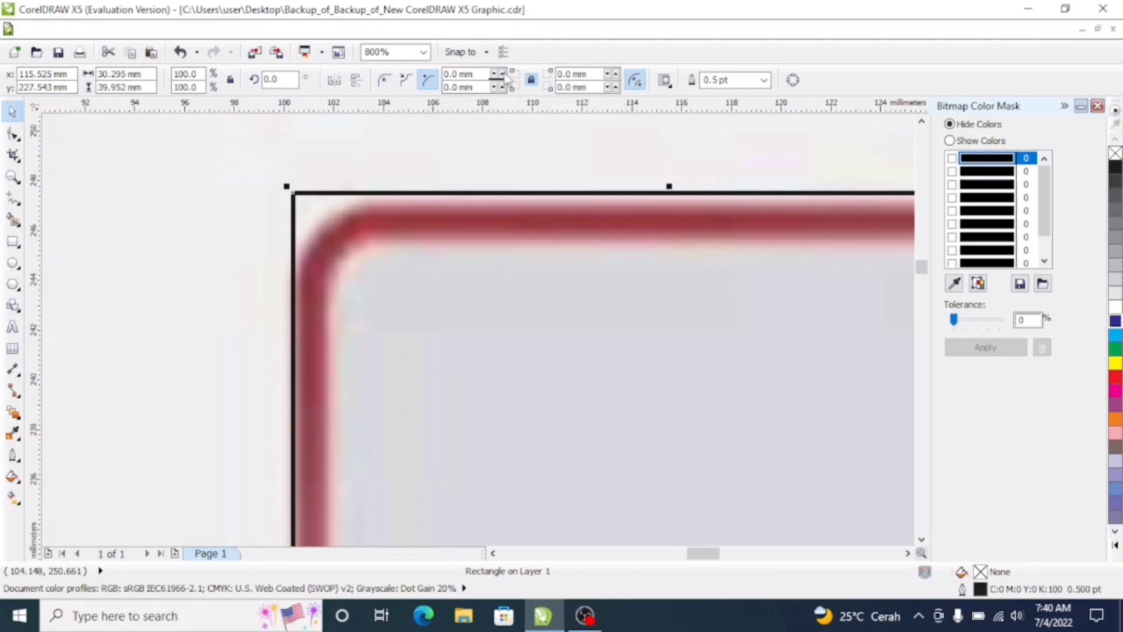
pyautogui.click(502, 70)
pyautogui.moveTo(502, 71); pyautogui.dragTo(506, 73)
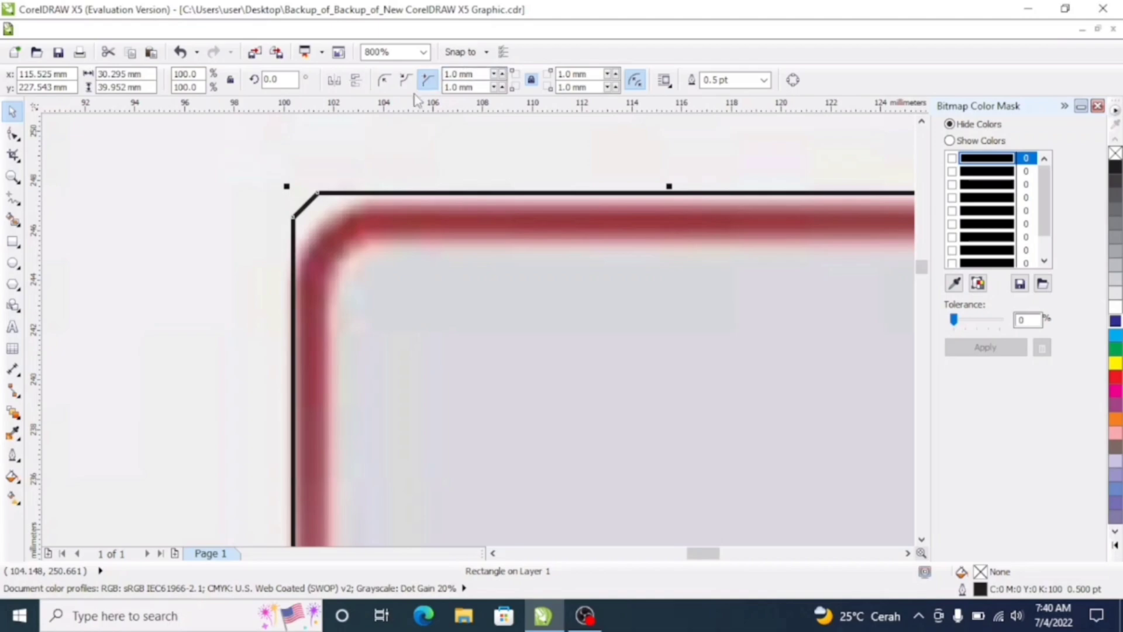
pyautogui.click(384, 80)
pyautogui.scroll(-3, 309, 164)
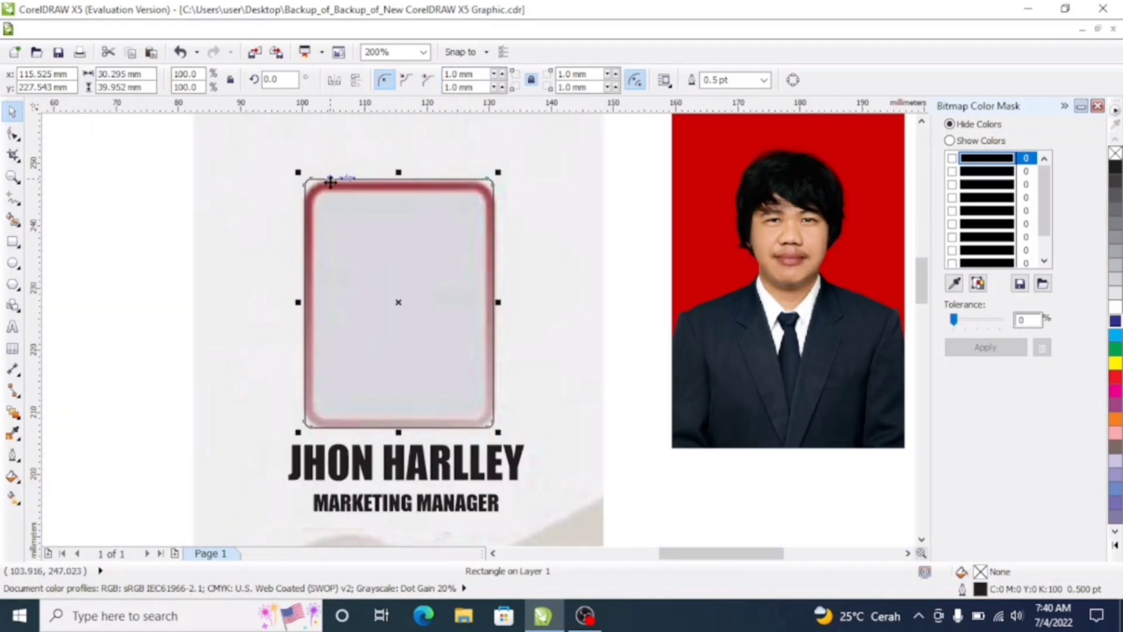
# Step: Set the rounded rectangle's outline width to 3.0 pt, after trying 2.0 pt
pyautogui.click(764, 81)
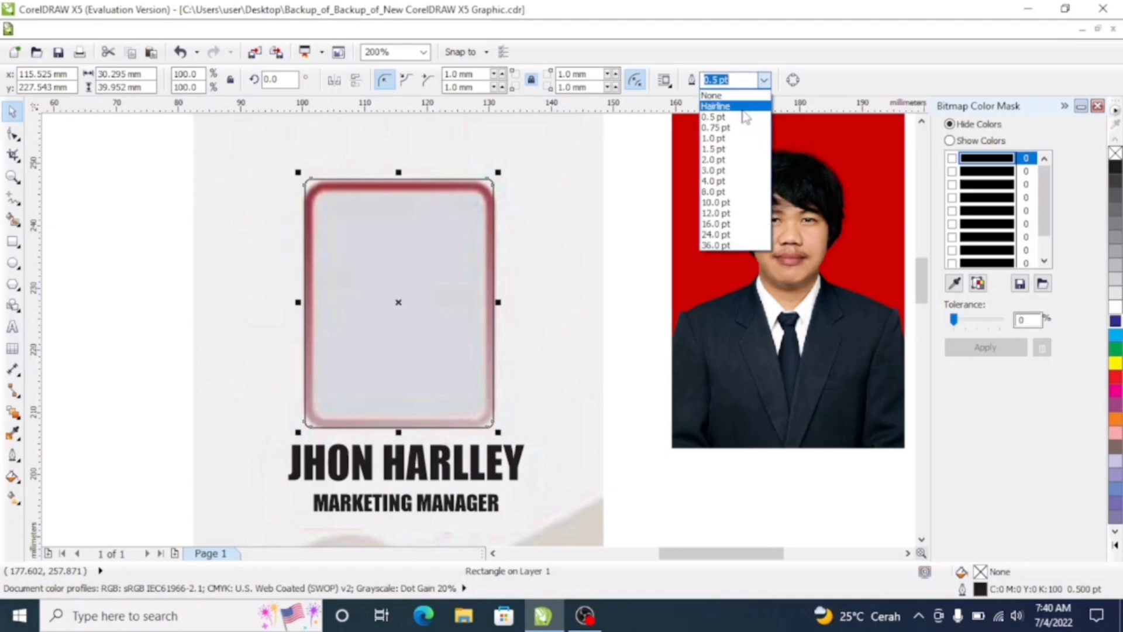
pyautogui.click(722, 160)
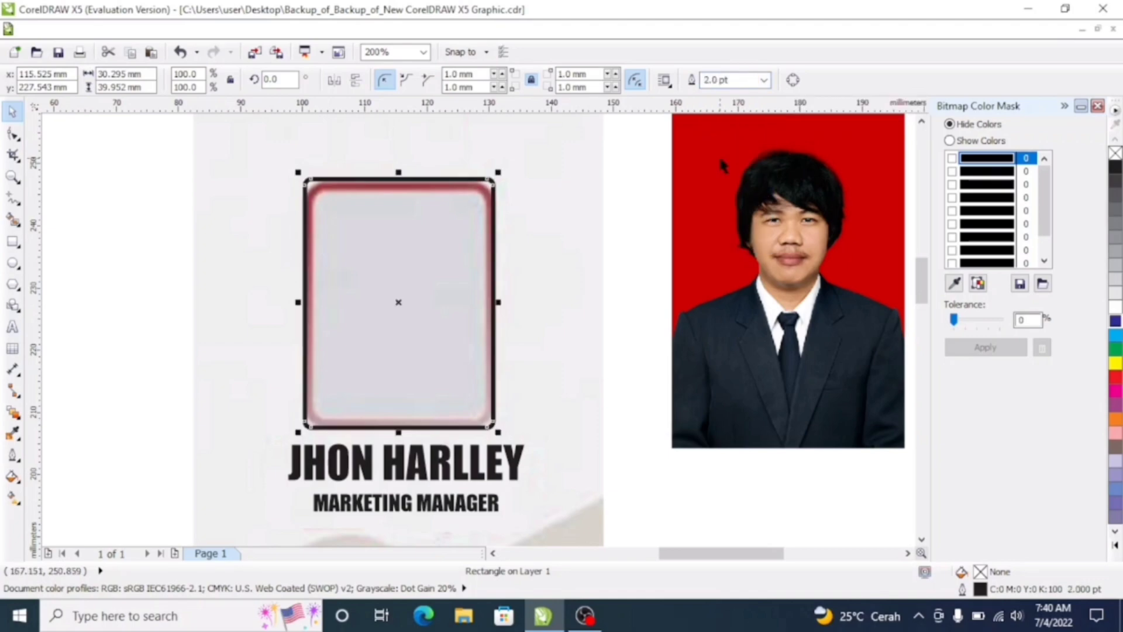
pyautogui.click(763, 81)
pyautogui.click(722, 171)
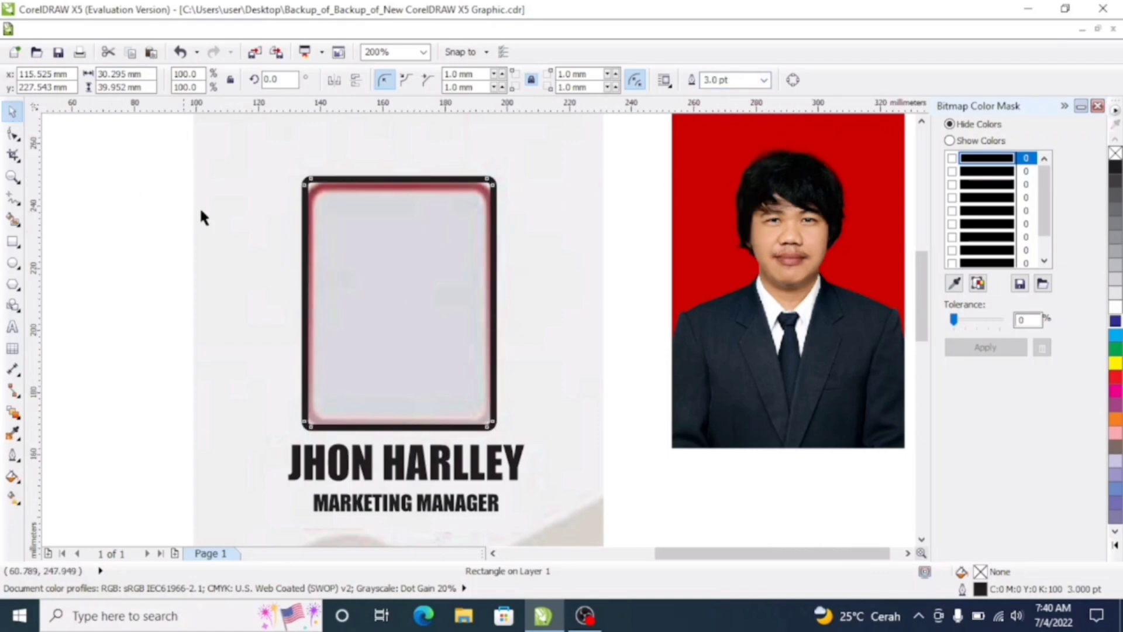
pyautogui.scroll(-1, 193, 222)
pyautogui.click(470, 207)
pyautogui.moveTo(469, 207); pyautogui.dragTo(466, 207)
pyautogui.hotkey('ctrl', 'z')
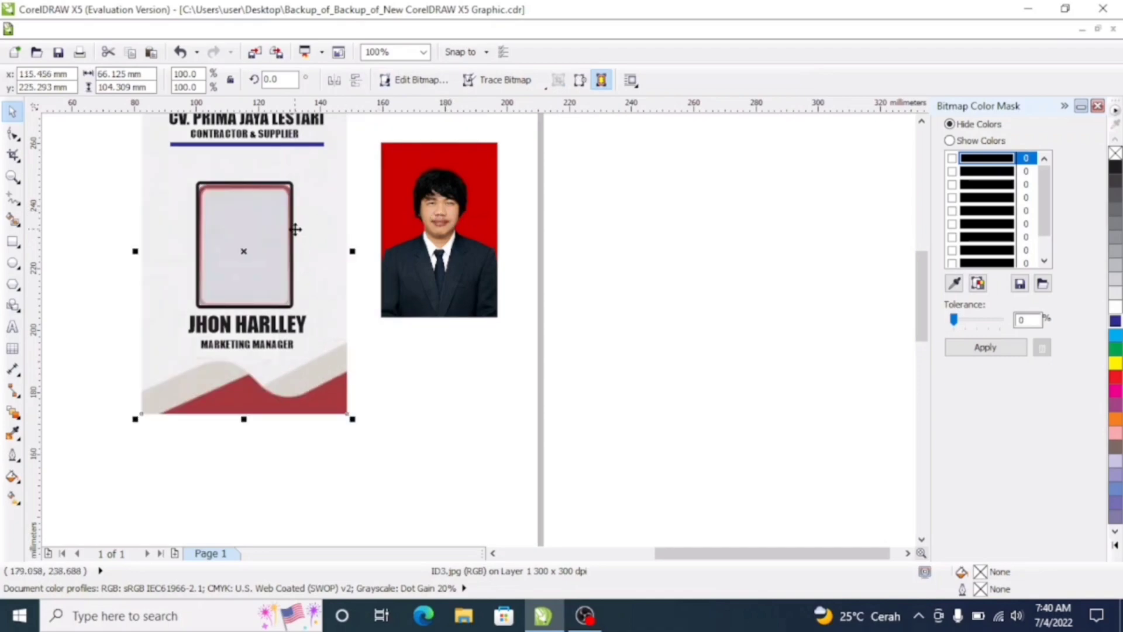
# Step: Move the rounded rectangle from the card's photo frame onto the portrait photo
pyautogui.click(258, 235)
pyautogui.moveTo(267, 232); pyautogui.dragTo(471, 207)
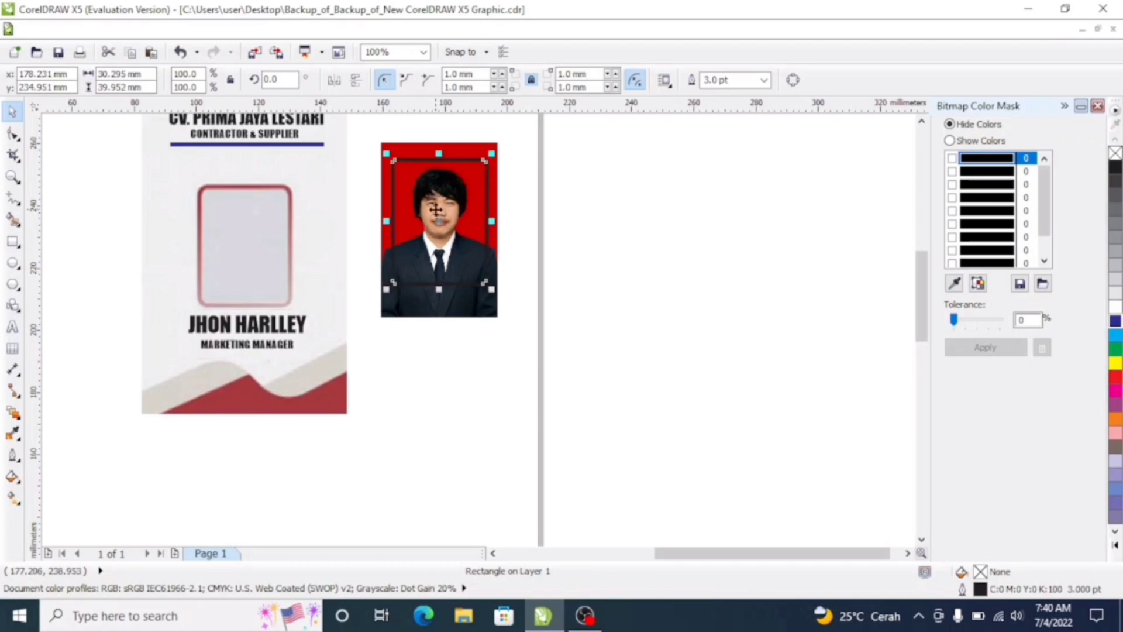
pyautogui.scroll(1, 437, 209)
pyautogui.scroll(-1, 445, 216)
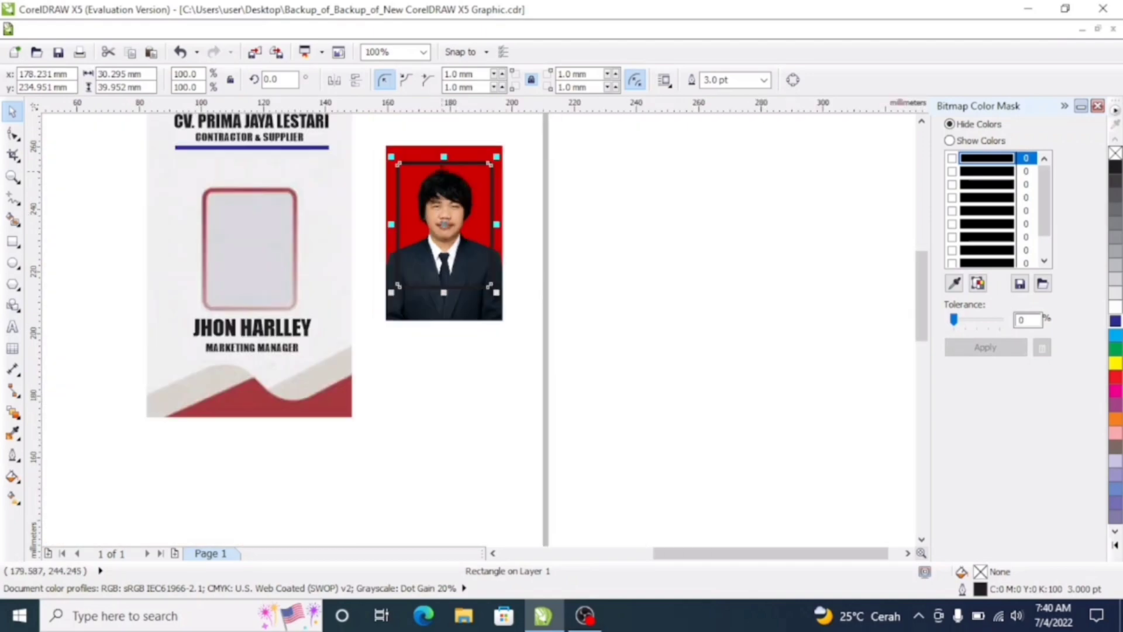
# Step: Scale the portrait photo down to about 32.9 × 49.3 mm and reposition the rounded rectangle around the head and shoulders
pyautogui.scroll(2, 406, 142)
pyautogui.click(324, 177)
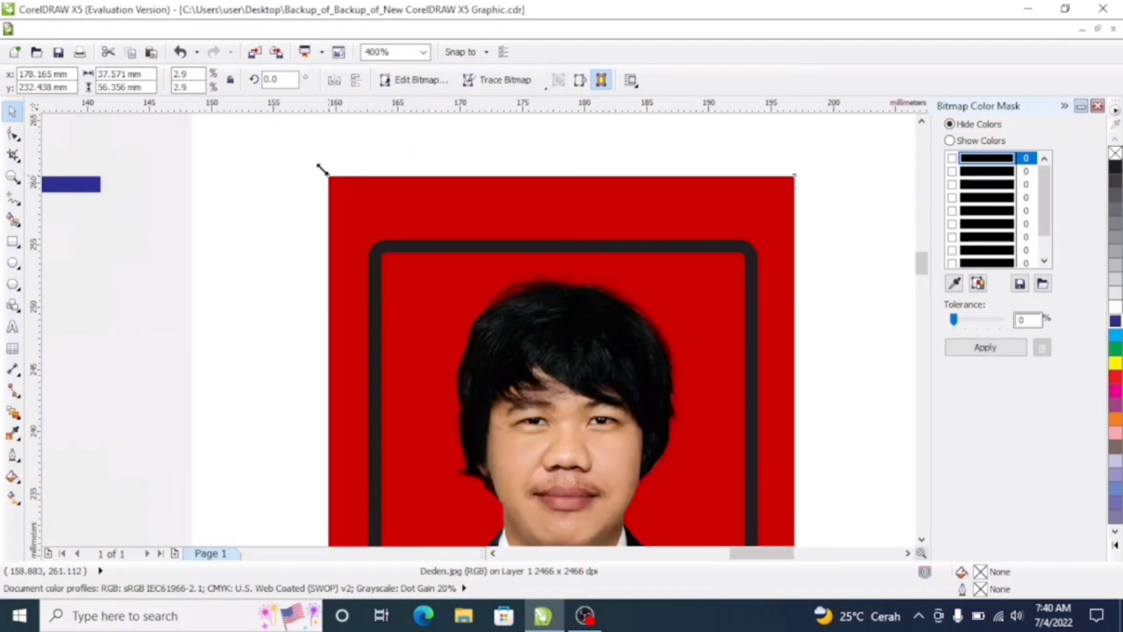
pyautogui.moveTo(323, 177); pyautogui.dragTo(382, 257)
pyautogui.scroll(-1, 503, 182)
pyautogui.moveTo(532, 339); pyautogui.dragTo(546, 362)
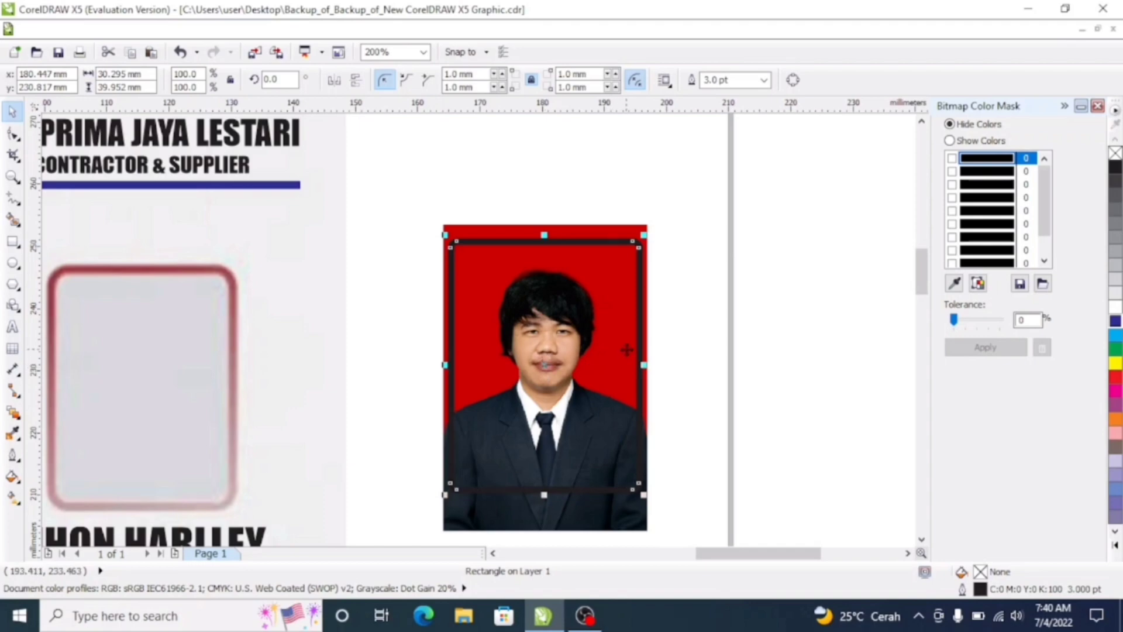
# Step: Colour the rounded rectangle's outline black (C:100 M:100 Y:100 K:100), after trying blue and brownish grey
pyautogui.click(514, 229)
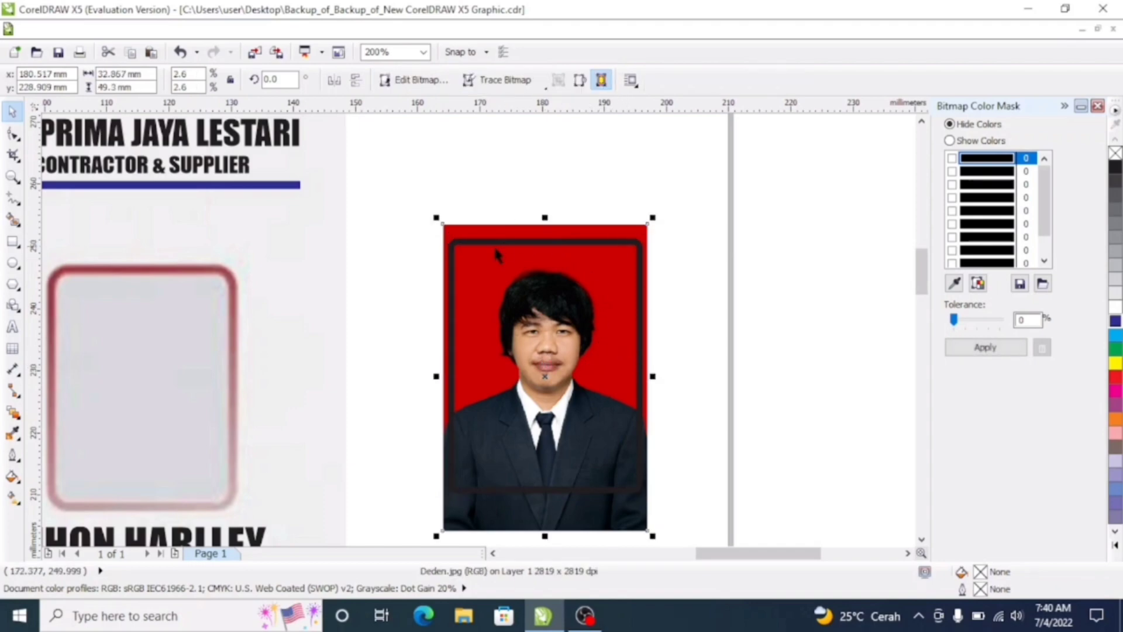
pyautogui.click(632, 328)
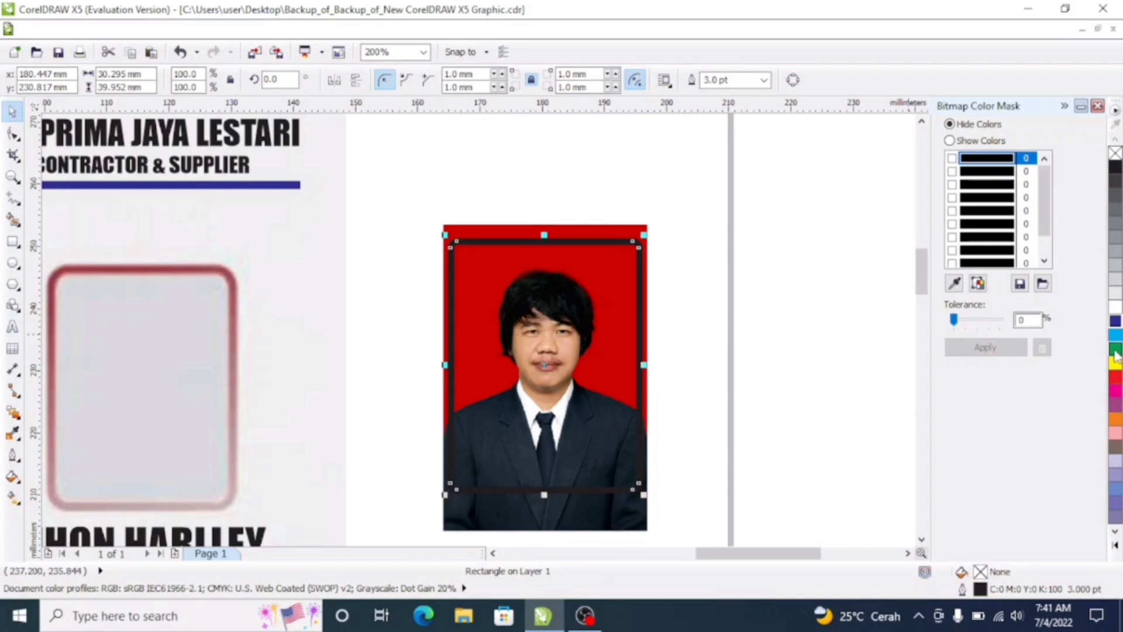
pyautogui.rightClick(1115, 322)
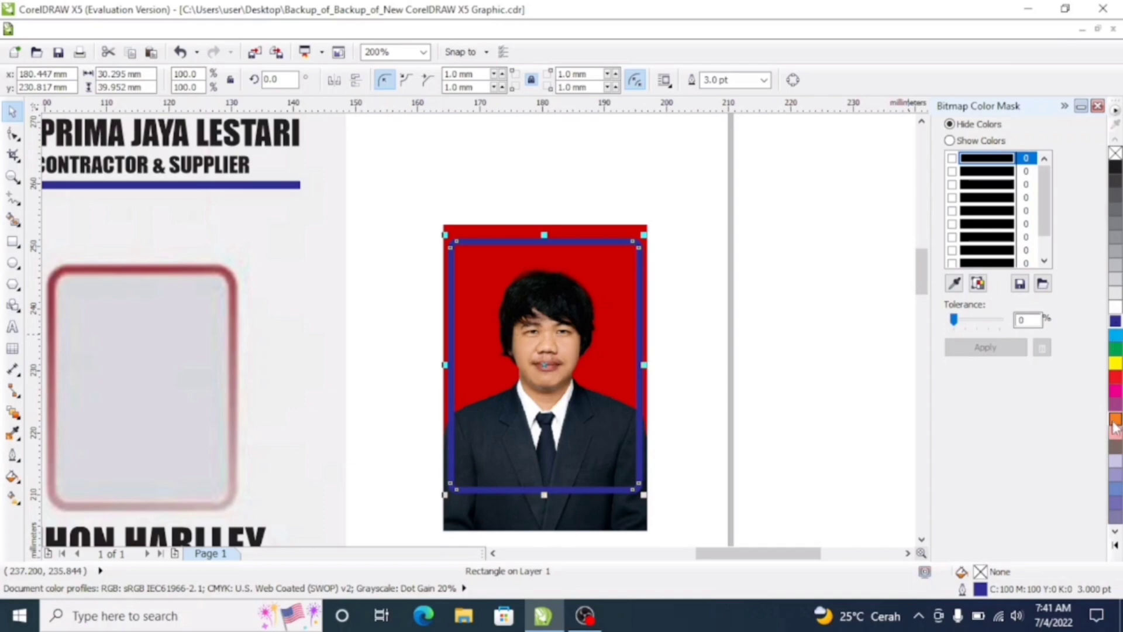
pyautogui.rightClick(1115, 447)
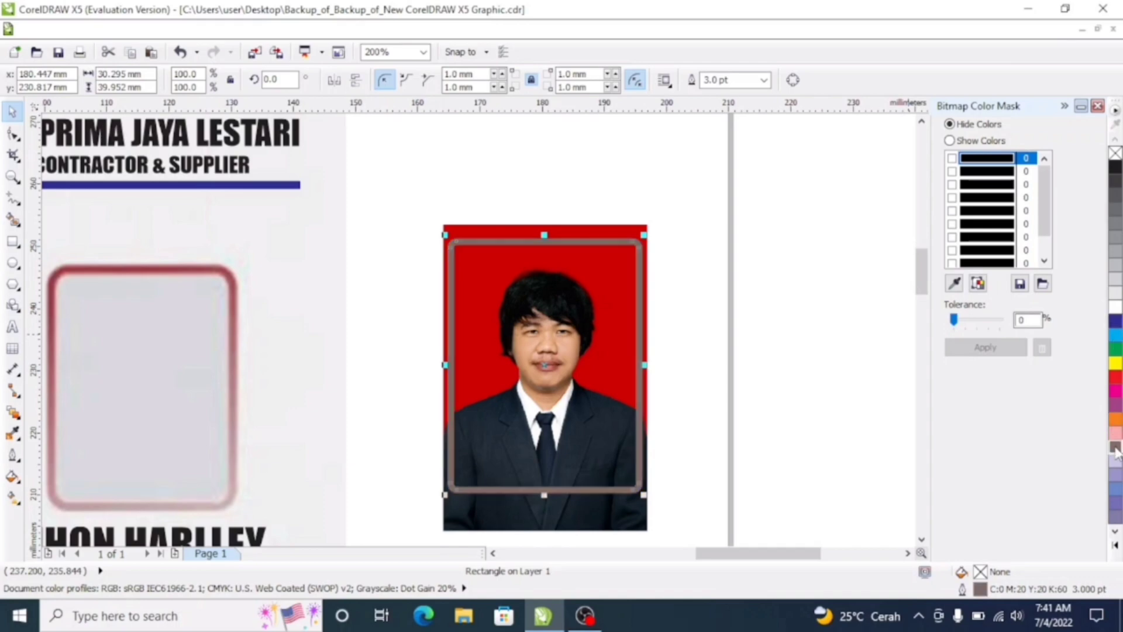
pyautogui.click(1114, 546)
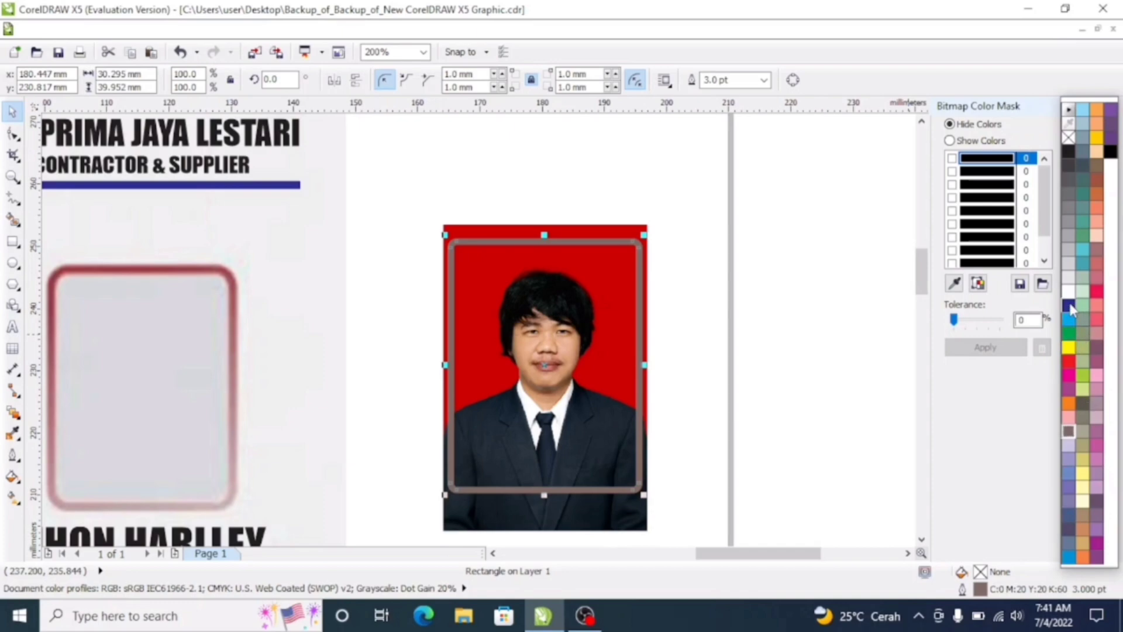
pyautogui.rightClick(1110, 152)
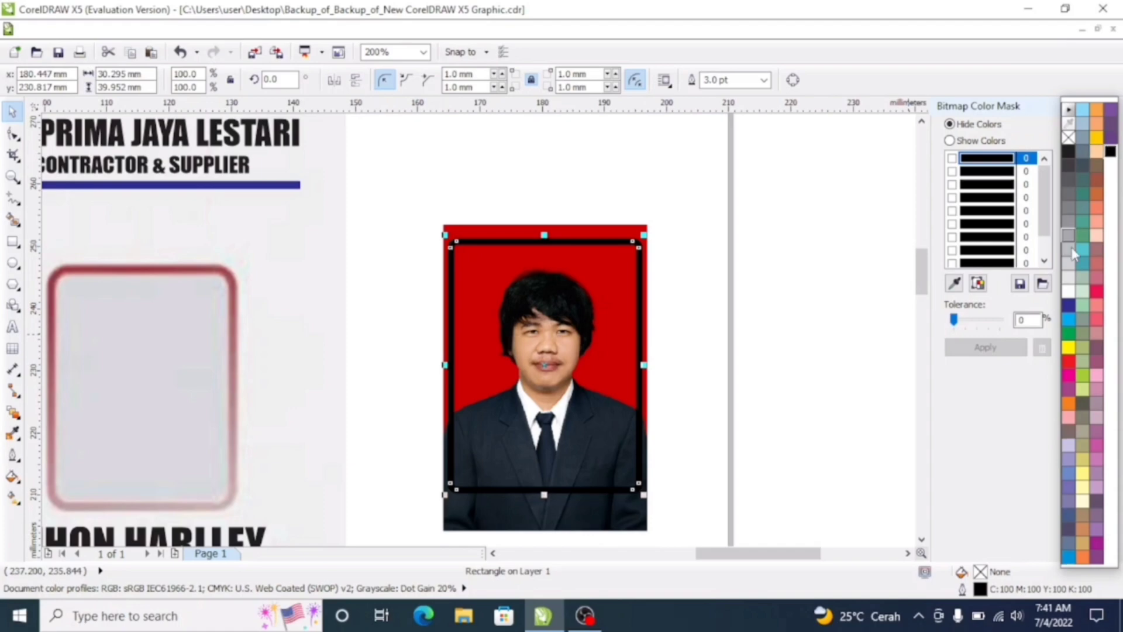
# Step: PowerClip the portrait photo inside the rounded rectangle
pyautogui.click(543, 515)
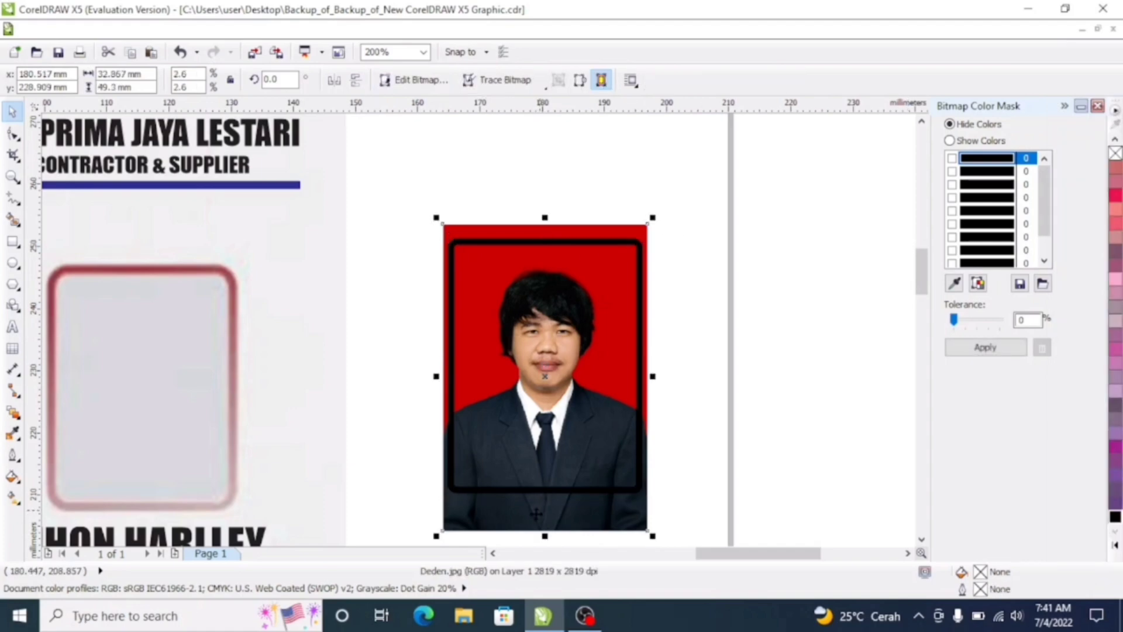
pyautogui.scroll(1, 544, 516)
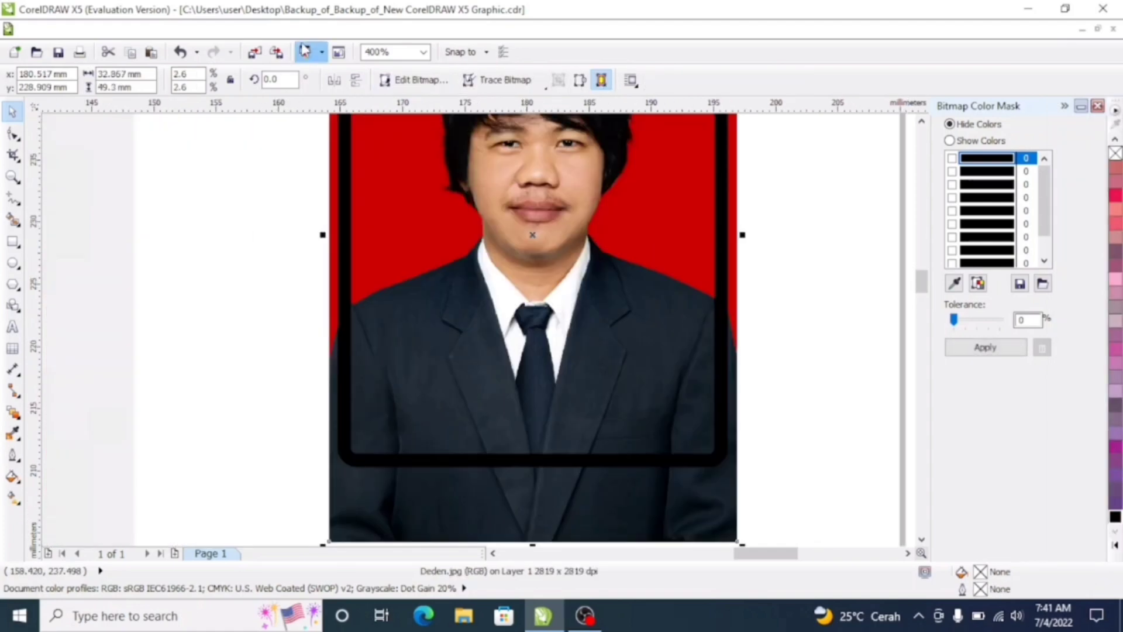
pyautogui.click(240, 29)
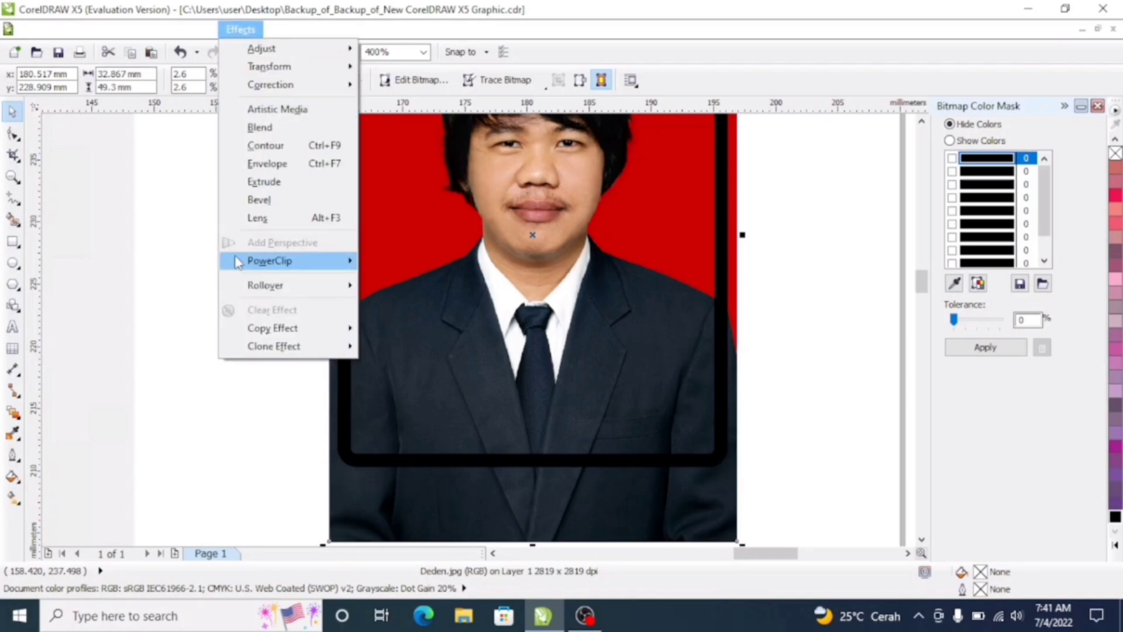
pyautogui.moveTo(345, 260)
pyautogui.click(396, 265)
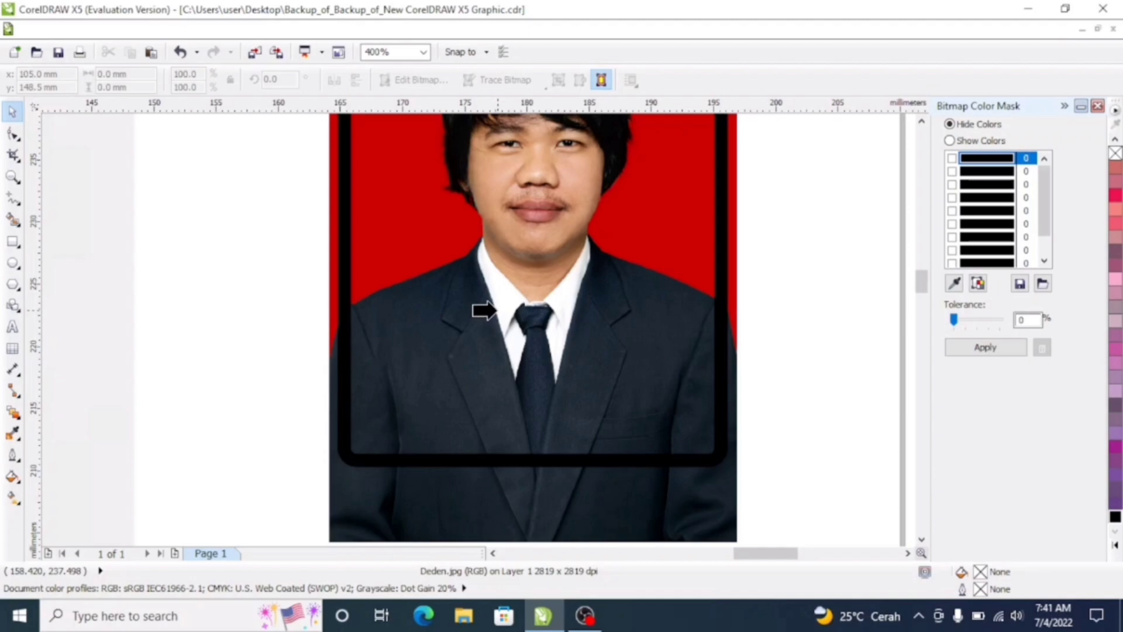
pyautogui.click(491, 310)
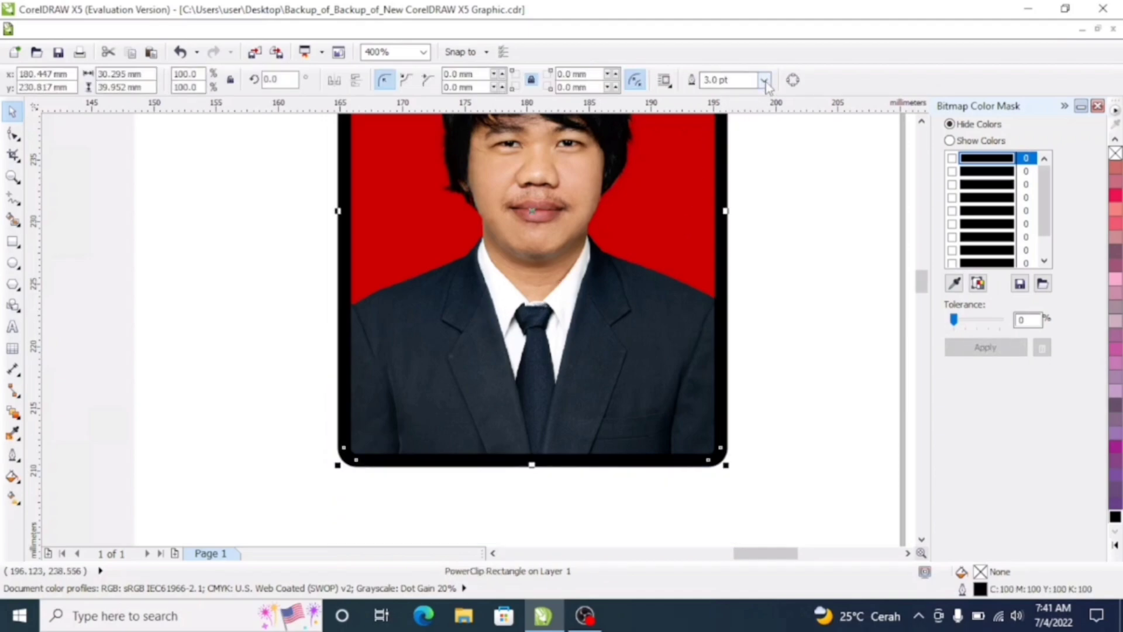
# Step: Move the framed portrait onto the card so that it covers the template's photo frame
pyautogui.scroll(-3, 764, 360)
pyautogui.moveTo(715, 331); pyautogui.dragTo(514, 345)
pyautogui.scroll(3, 515, 312)
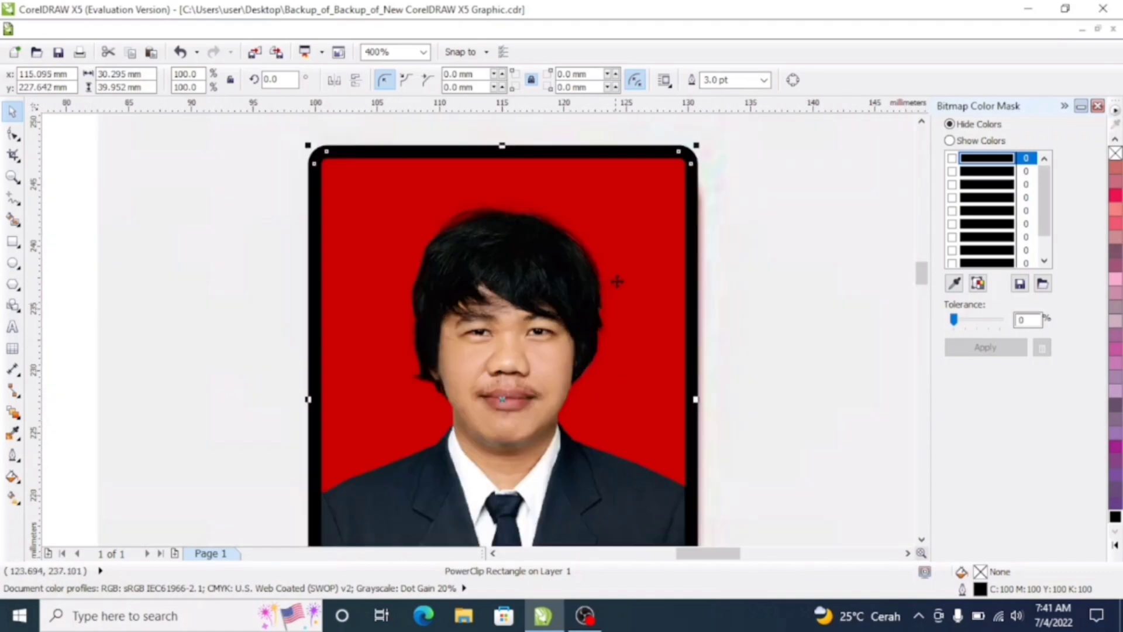
# Step: Reposition the framed portrait over the template's photo frame and scale it up to about 31.2 × 41.1 mm to cover the frame fully
pyautogui.moveTo(502, 399); pyautogui.dragTo(420, 418)
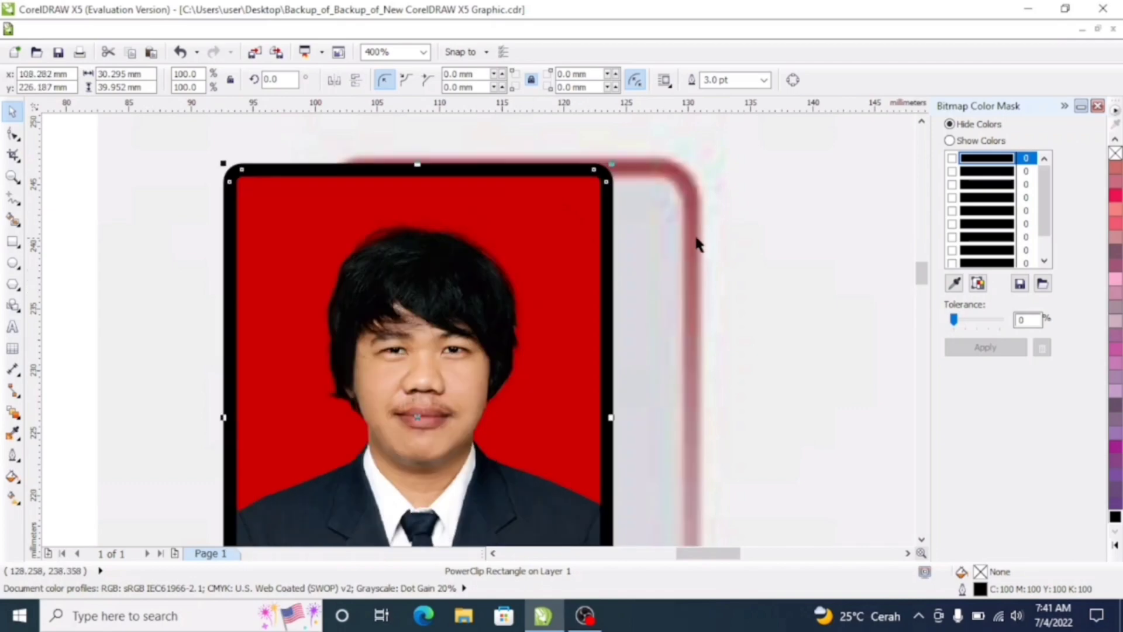
pyautogui.moveTo(597, 255); pyautogui.dragTo(636, 240)
pyautogui.scroll(-2, 578, 263)
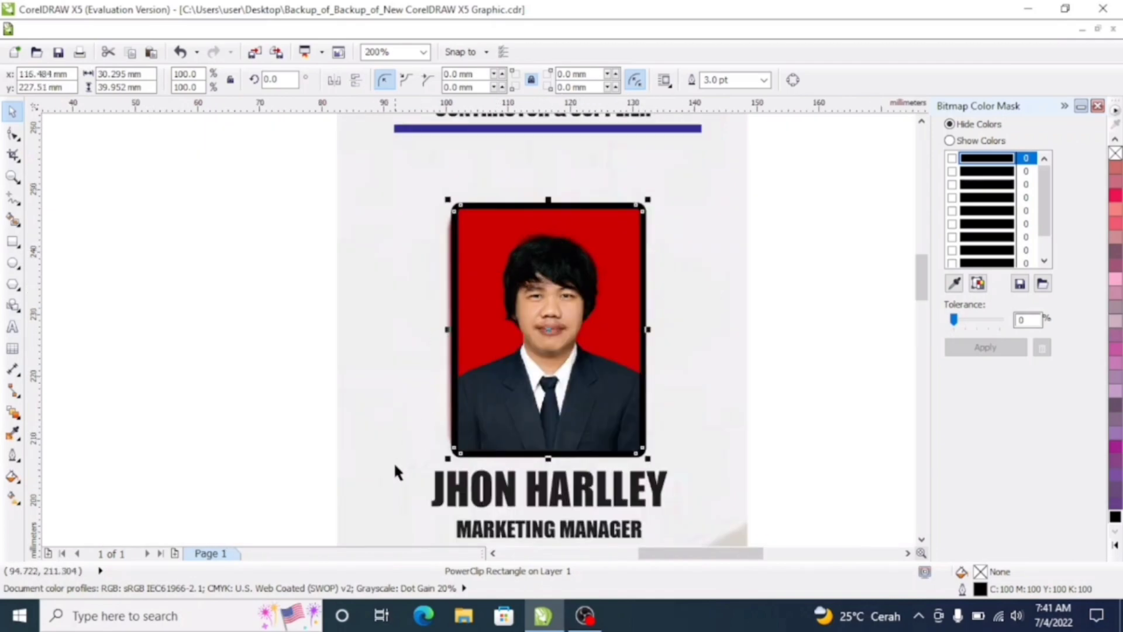
pyautogui.scroll(1, 396, 471)
pyautogui.moveTo(458, 445)
pyautogui.mouseDown()
pyautogui.moveTo(430, 456)
pyautogui.moveTo(444, 457)
pyautogui.mouseUp()
pyautogui.moveTo(664, 379); pyautogui.dragTo(668, 356)
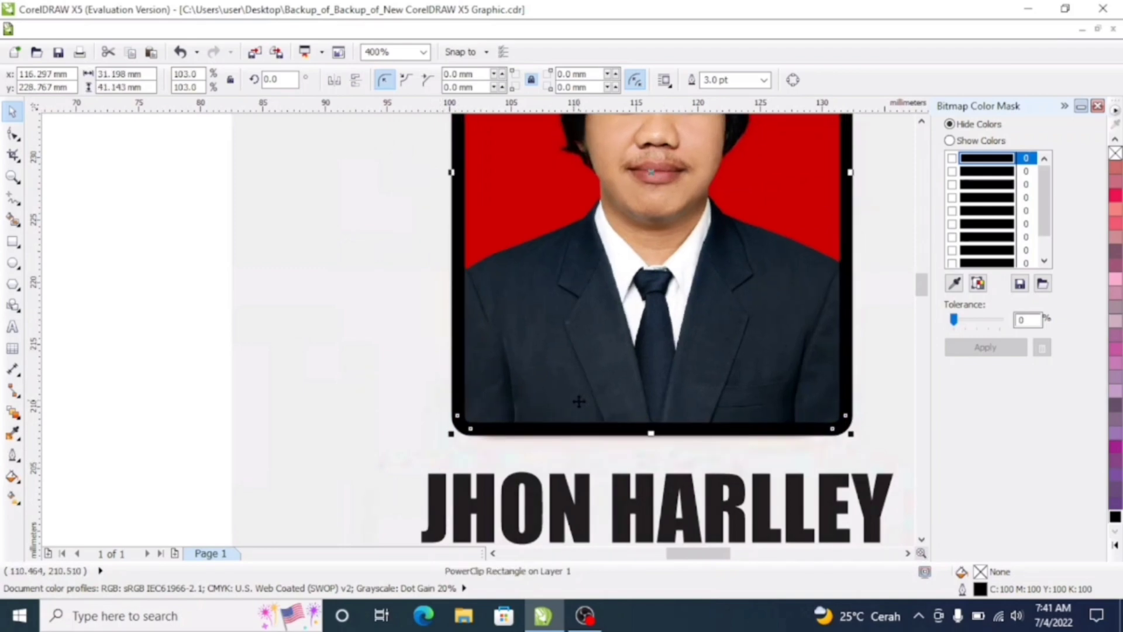
pyautogui.scroll(-1, 579, 402)
pyautogui.scroll(-1, 597, 380)
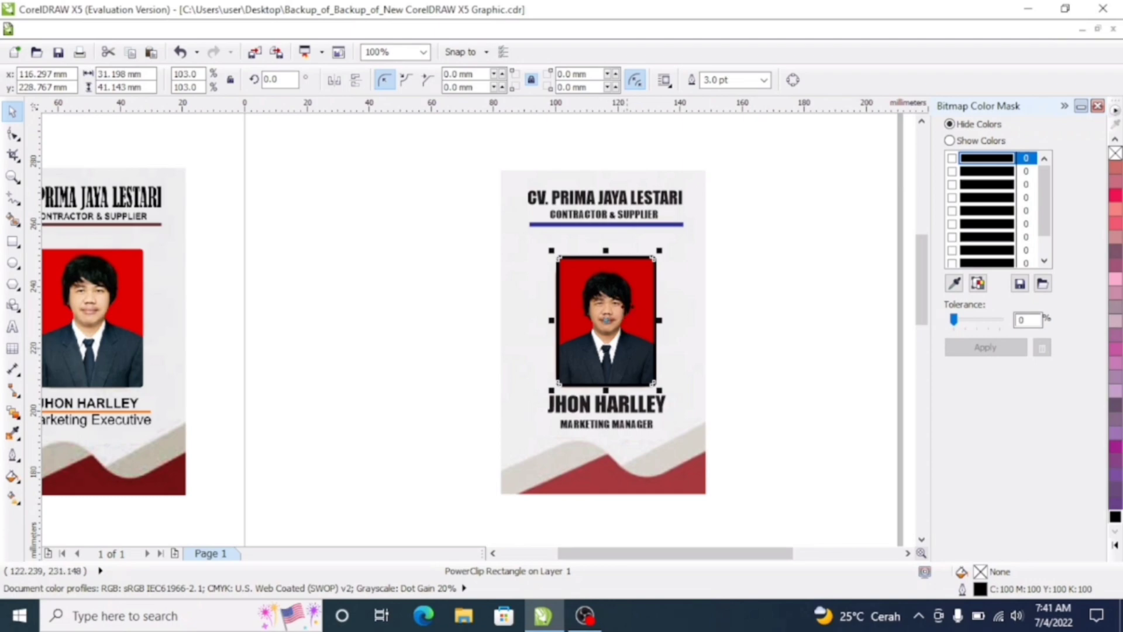
# Step: Nudge the framed portrait vertically until it is centred at about y 228.3 mm, just above the name text
pyautogui.press('Up')
pyautogui.press('Up')
pyautogui.press('Up')
pyautogui.press('Up')
pyautogui.press('Up')
pyautogui.press('Up')
pyautogui.press('Up')
pyautogui.press('Up')
pyautogui.press('Up')
pyautogui.press('Up')
pyautogui.press('Up')
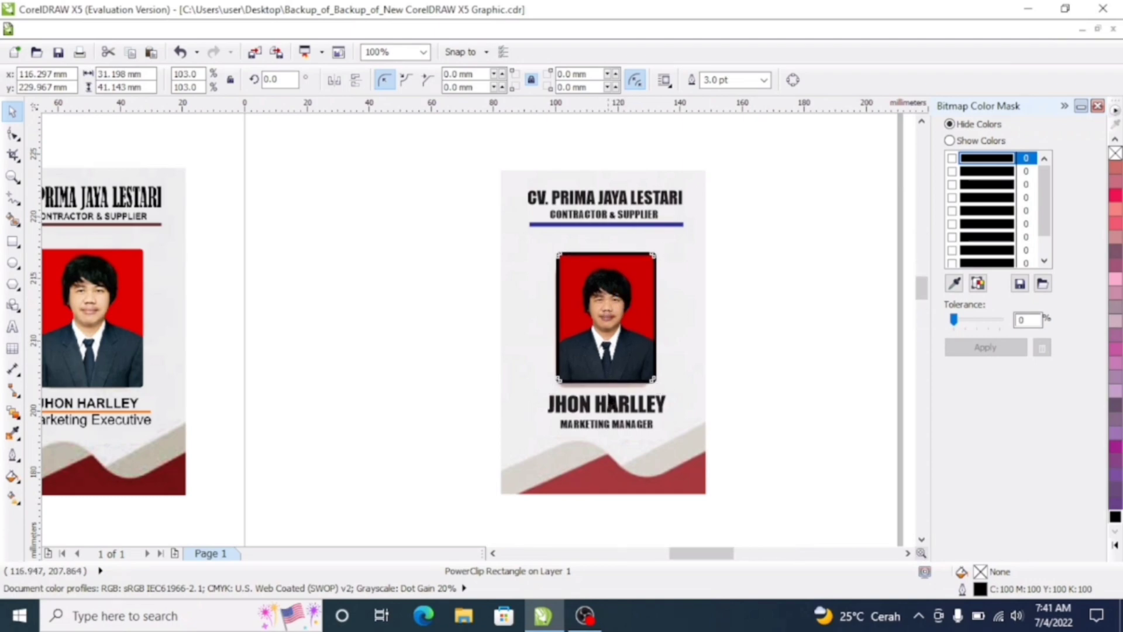
pyautogui.scroll(2, 609, 392)
pyautogui.press('Down')
pyautogui.press('Down')
pyautogui.press('Down')
pyautogui.press('Down')
pyautogui.press('Down')
pyautogui.press('Down')
pyautogui.press('Down')
pyautogui.press('Down')
pyautogui.press('Down')
pyautogui.press('Down')
pyautogui.press('Down')
pyautogui.press('Down')
pyautogui.press('Down')
pyautogui.press('Down')
pyautogui.press('Down')
pyautogui.press('Down')
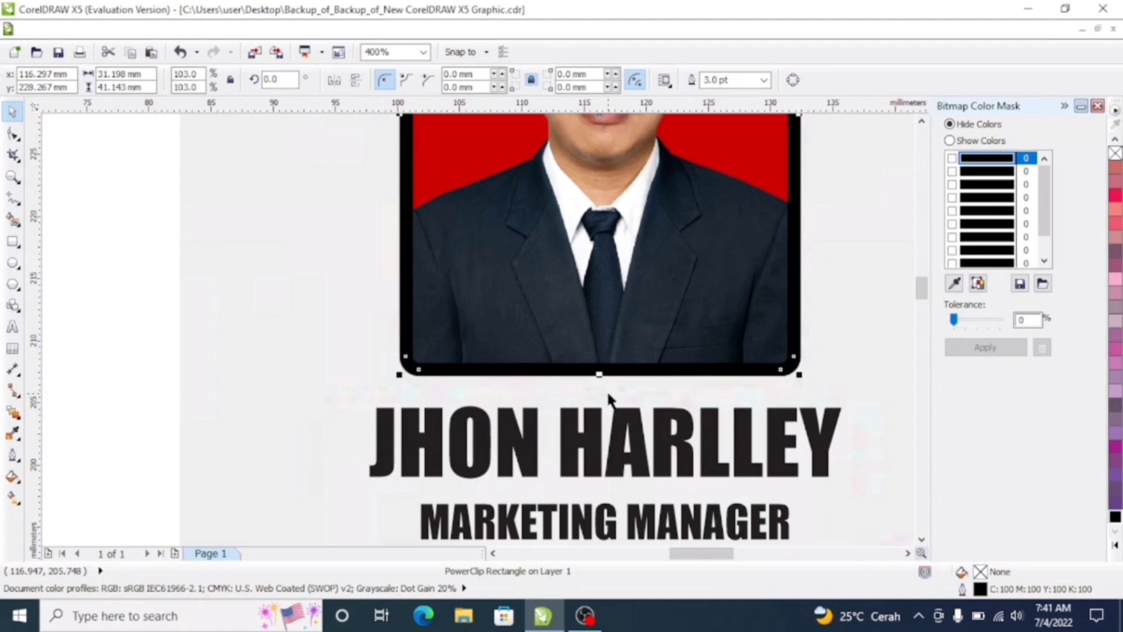
pyautogui.scroll(-2, 531, 381)
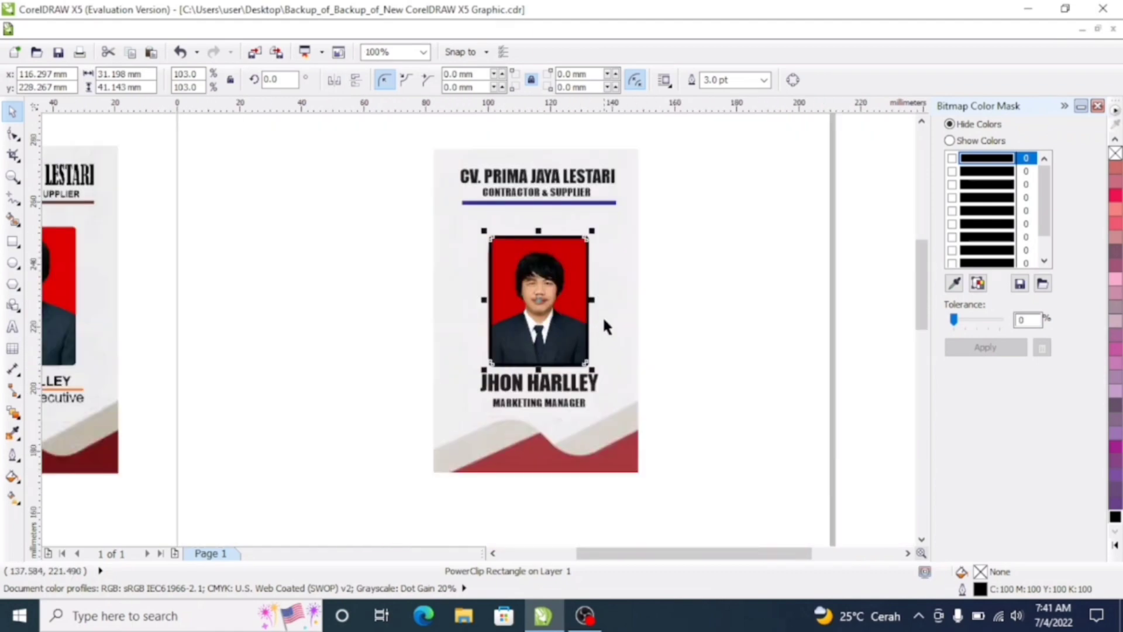
# Step: Examine the assembled card's layout, checking the job title, the heading texts and the blue line around the portrait
pyautogui.click(679, 321)
pyautogui.scroll(1, 557, 403)
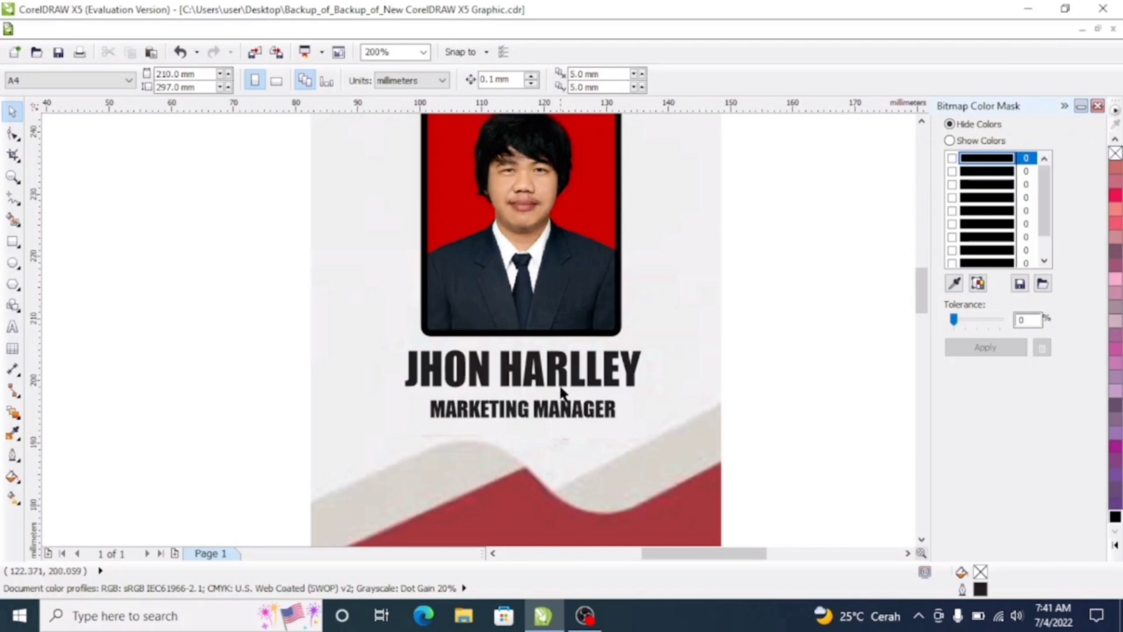
pyautogui.scroll(-1, 548, 409)
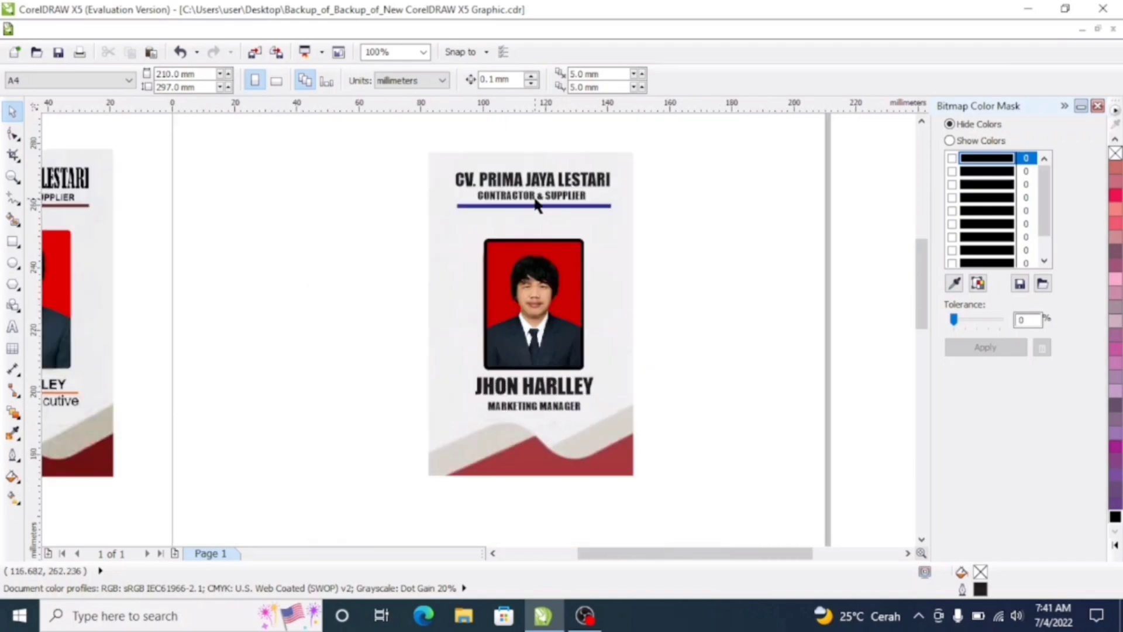
pyautogui.scroll(1, 536, 205)
pyautogui.moveTo(266, 136); pyautogui.dragTo(724, 293)
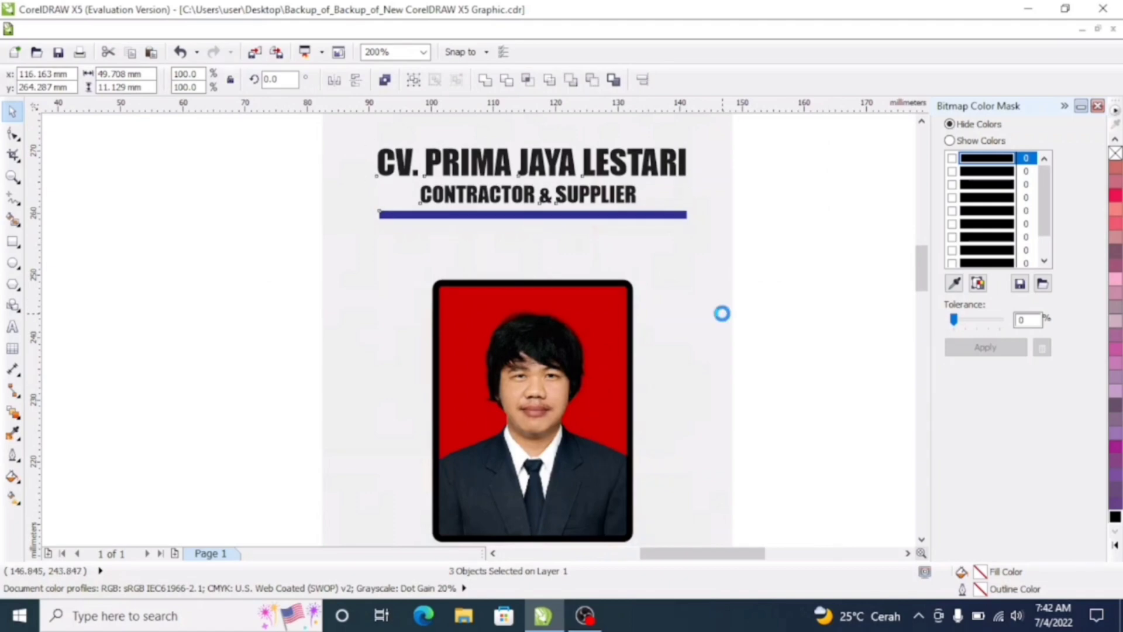
pyautogui.scroll(-1, 717, 304)
pyautogui.click(707, 292)
pyautogui.scroll(-1, 551, 258)
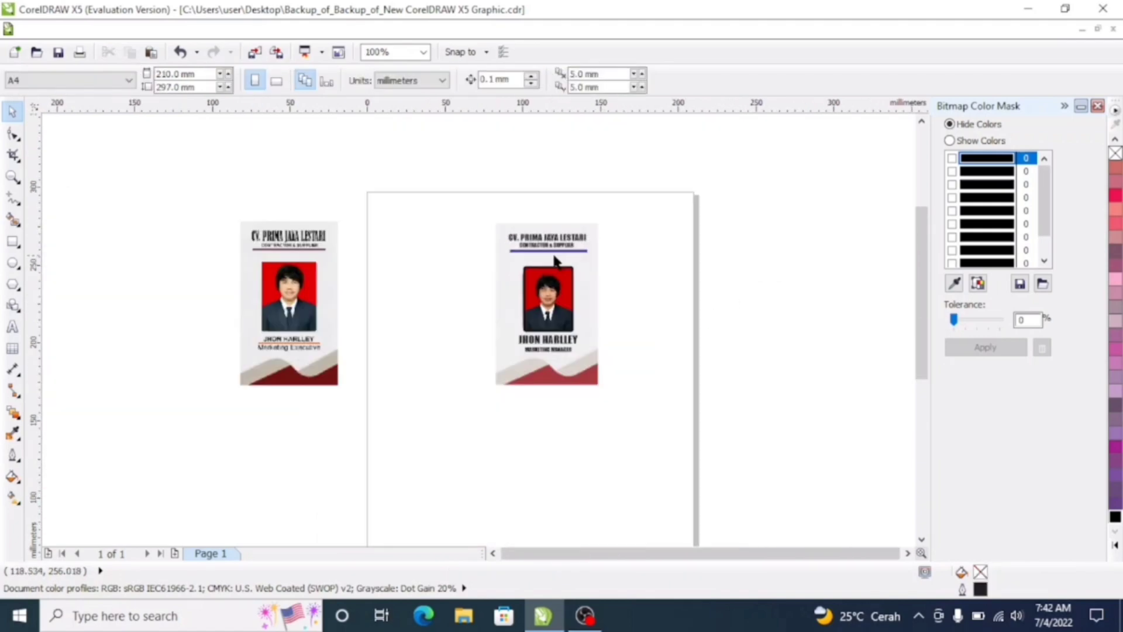
# Step: Convert all objects of the assembled card to a single 300 dpi RGB Color (24-bit) bitmap with anti-aliasing and transparent background
pyautogui.moveTo(448, 196); pyautogui.dragTo(643, 344)
pyautogui.scroll(1, 547, 254)
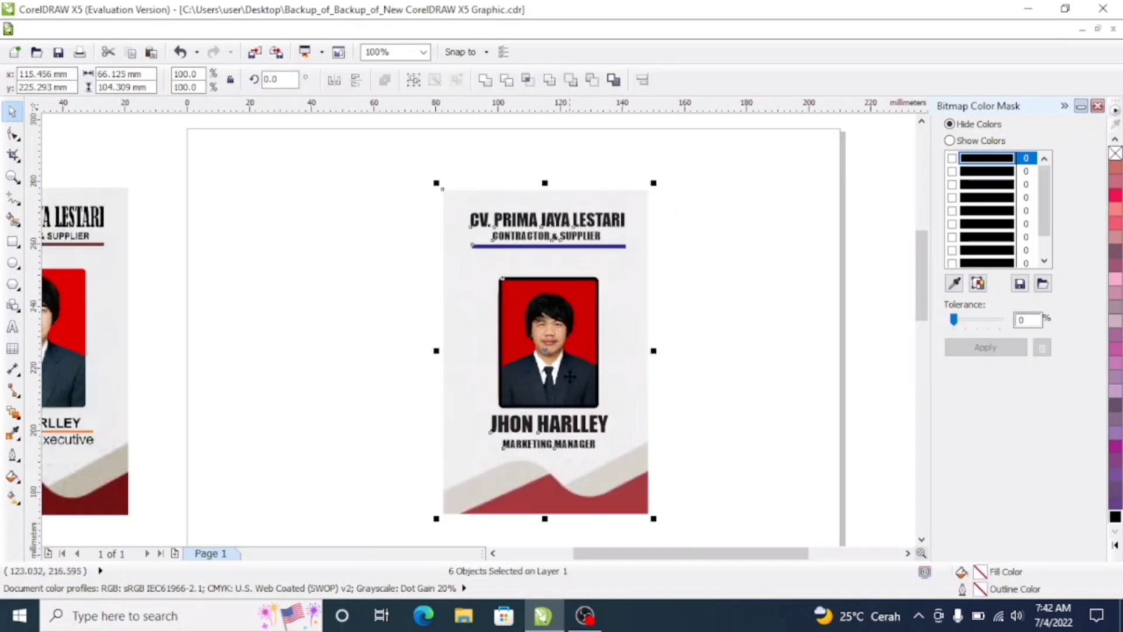
pyautogui.scroll(1, 561, 390)
pyautogui.scroll(-1, 561, 376)
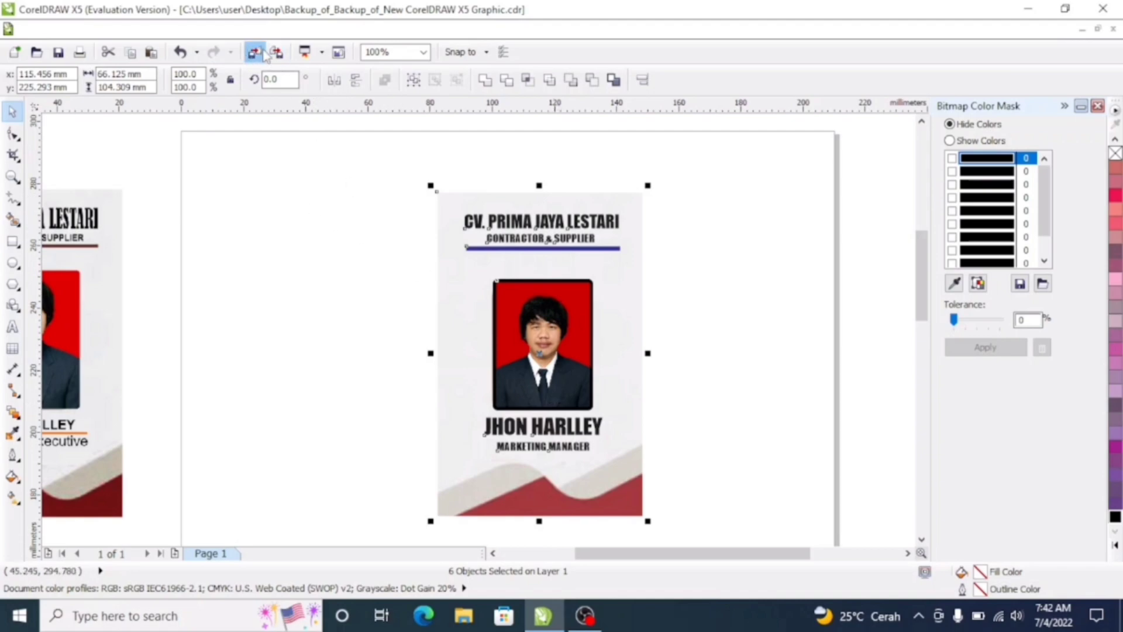
pyautogui.click(288, 29)
pyautogui.click(295, 50)
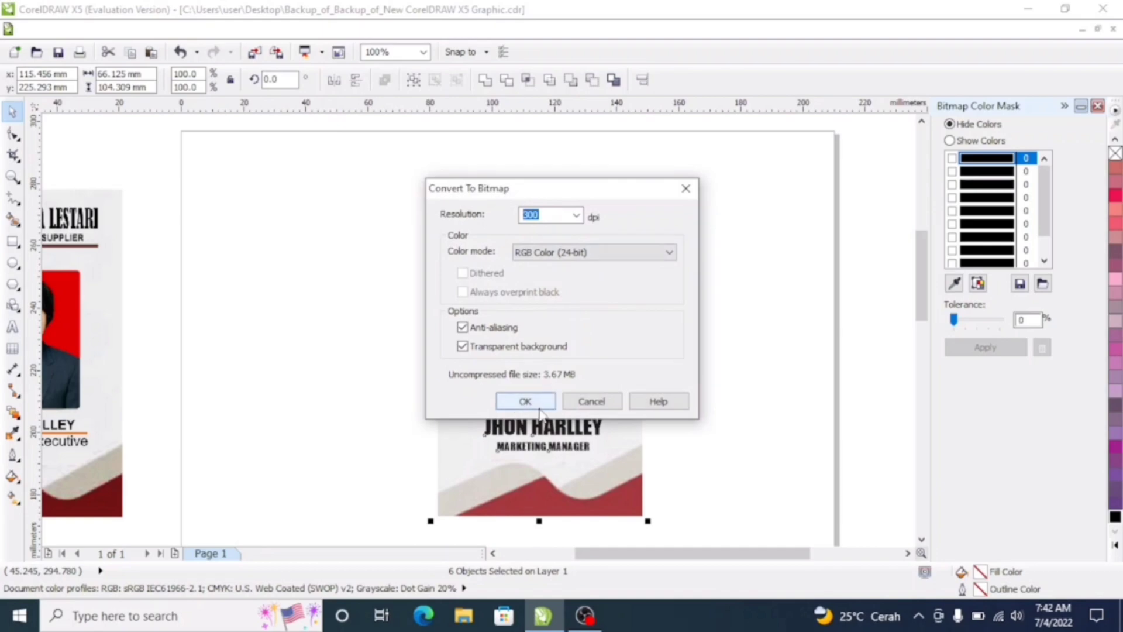
pyautogui.click(525, 401)
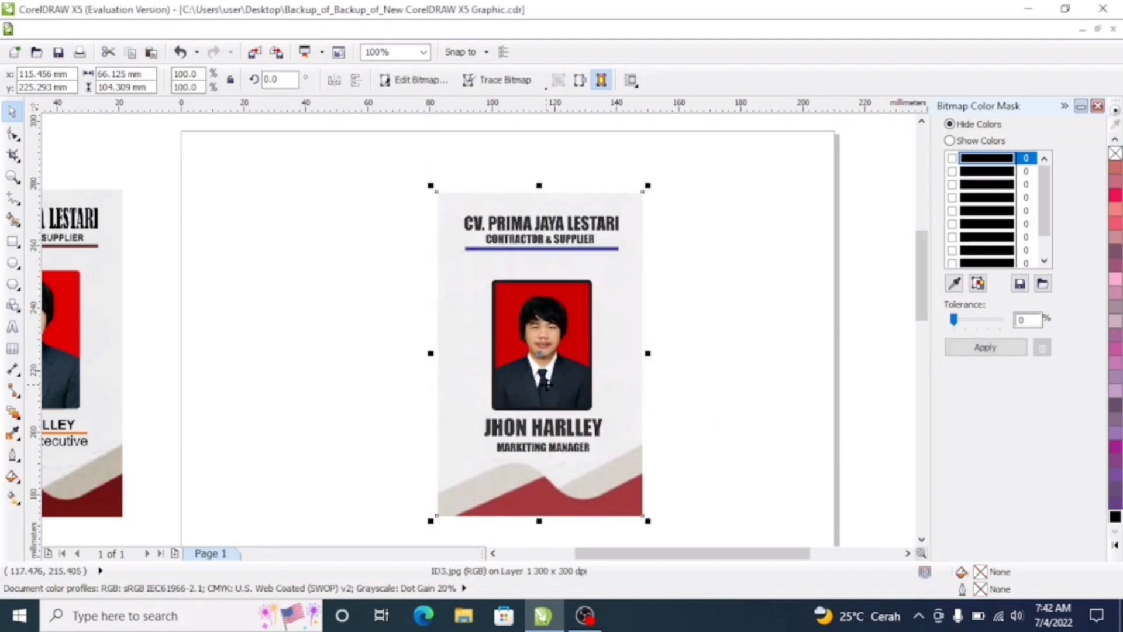
# Step: Examine the converted card bitmap up close, checking the sharpness of the heading text and the portrait
pyautogui.scroll(-1, 557, 236)
pyautogui.scroll(2, 550, 241)
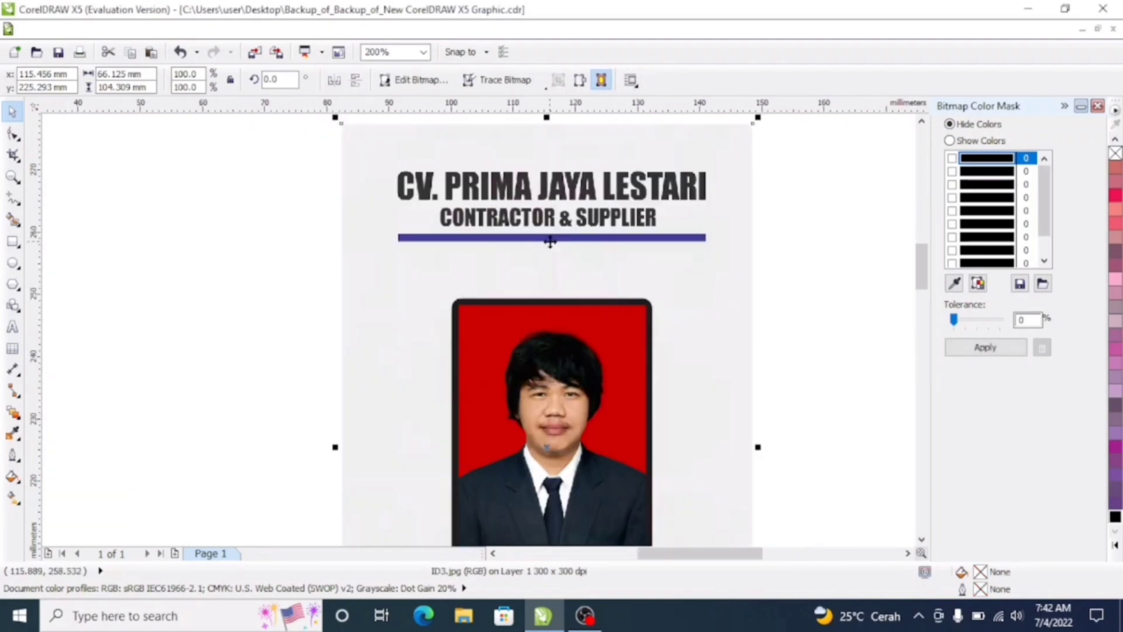
pyautogui.scroll(-1, 550, 241)
pyautogui.scroll(1, 474, 195)
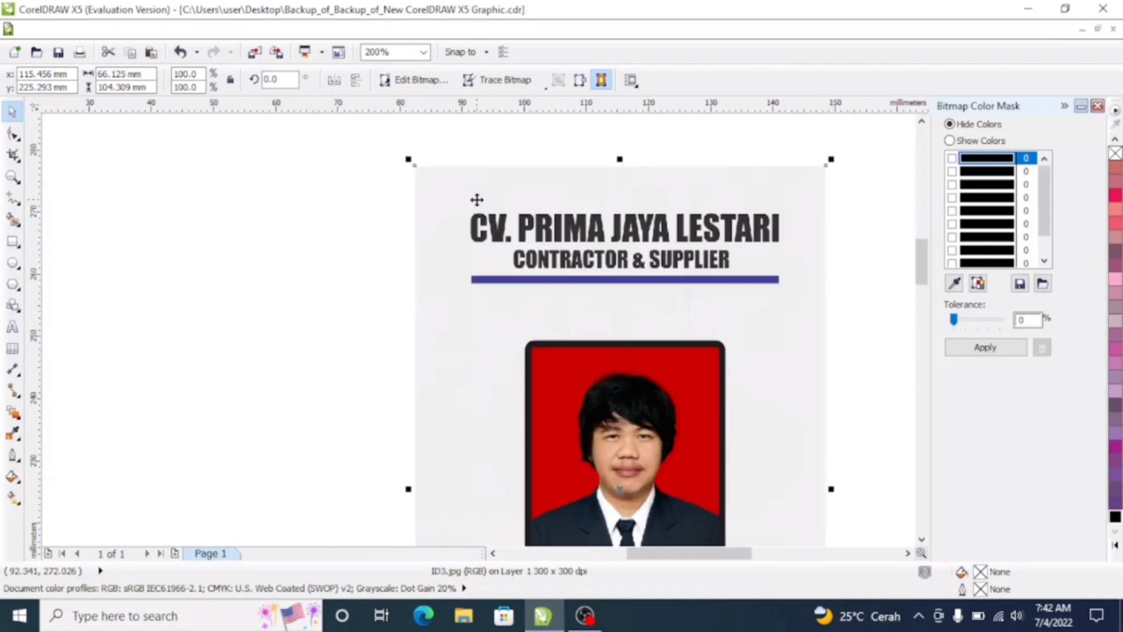
pyautogui.scroll(-1, 486, 202)
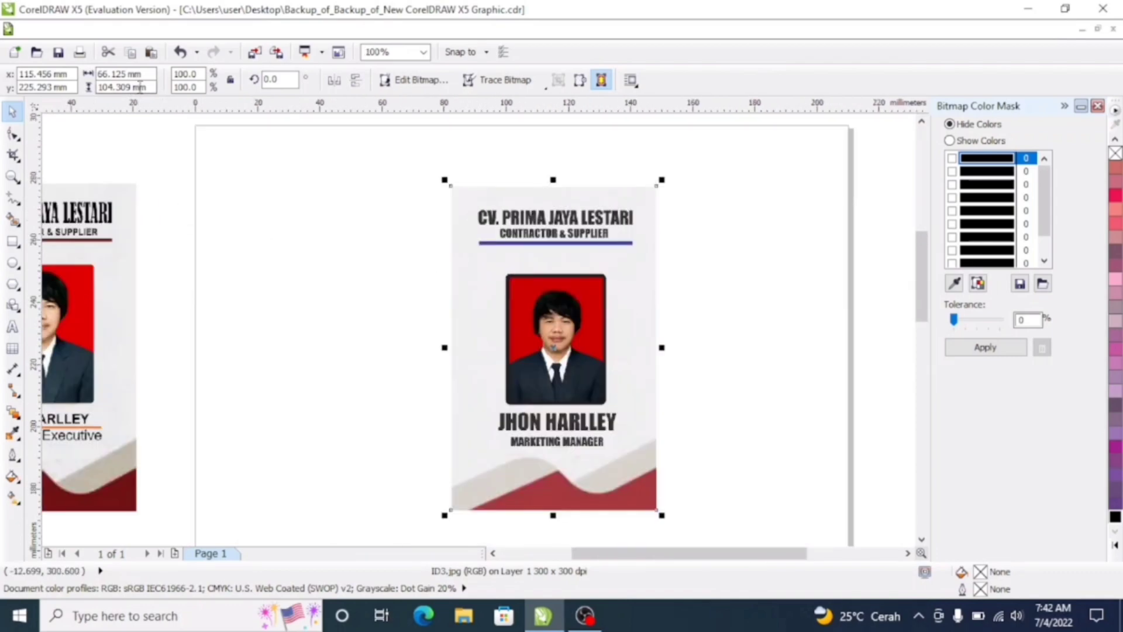
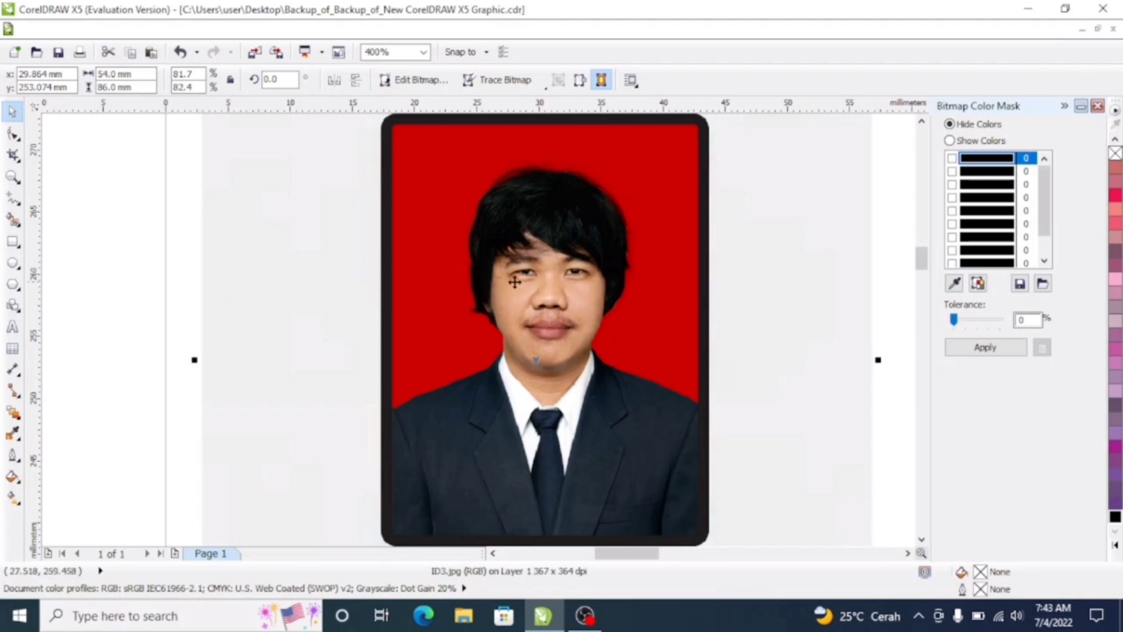
pyautogui.scroll(2, 531, 170)
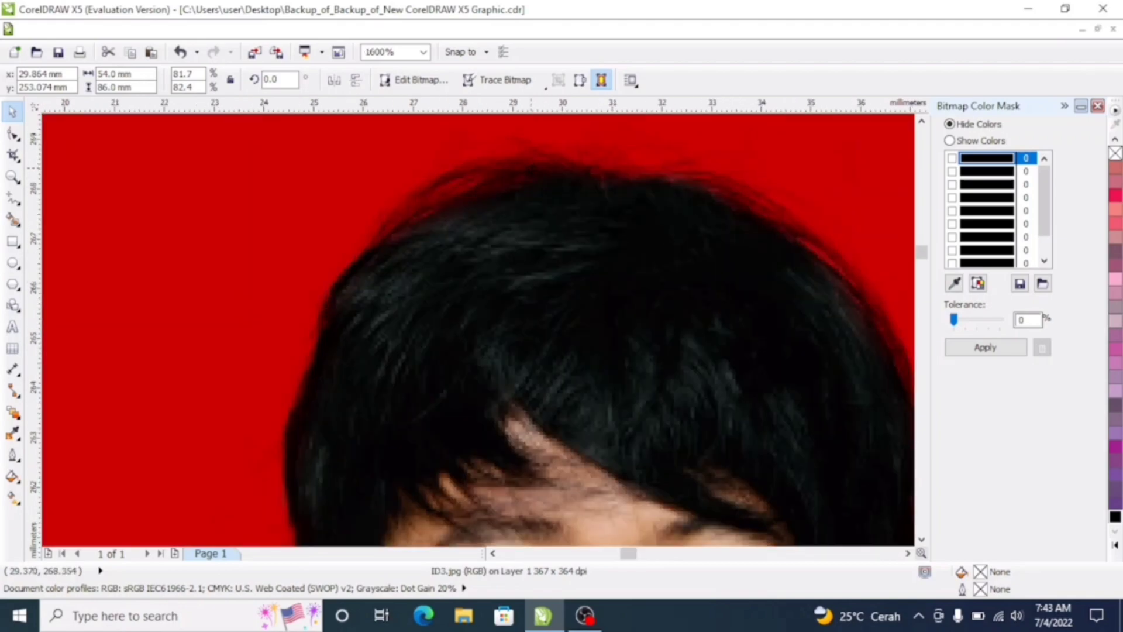
pyautogui.scroll(-3, 535, 173)
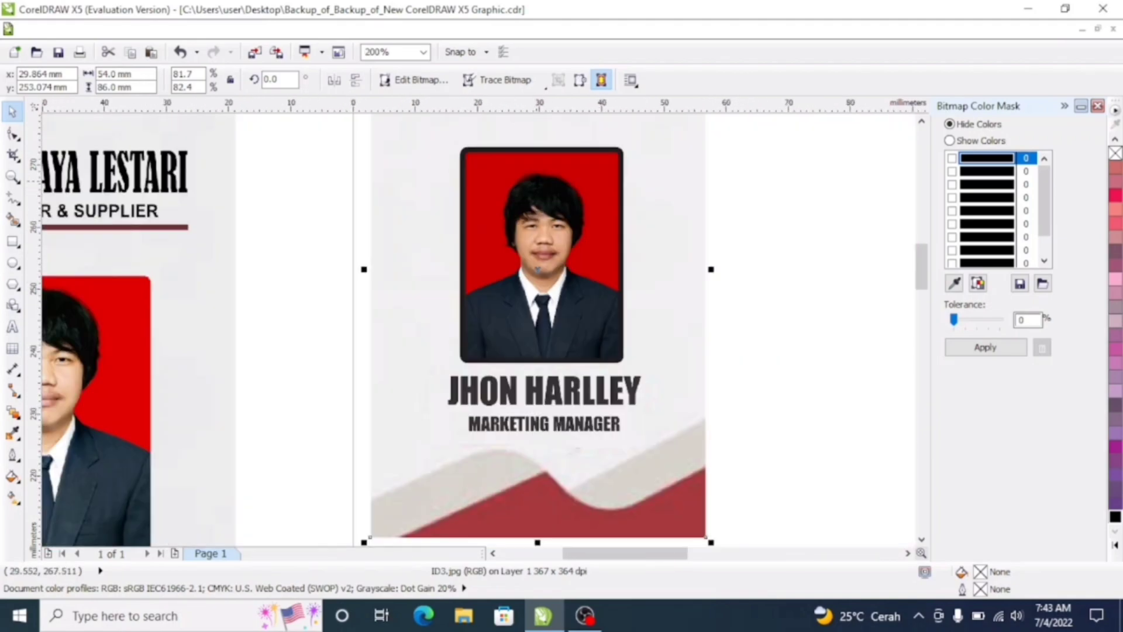
pyautogui.scroll(1, 538, 269)
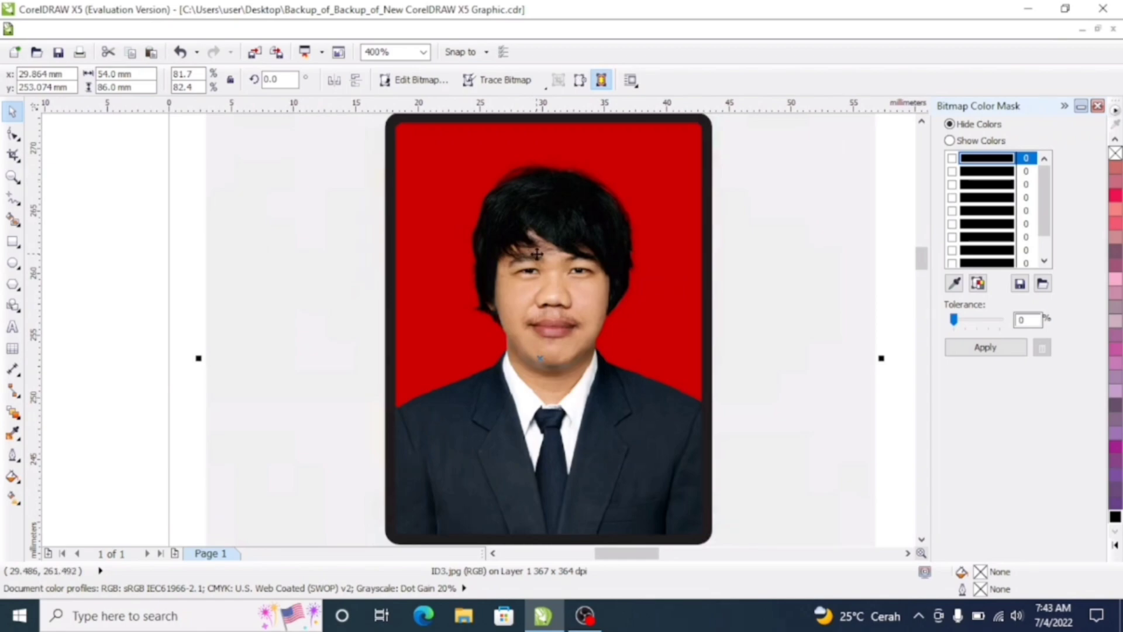
pyautogui.scroll(-1, 537, 254)
pyautogui.scroll(1, 534, 240)
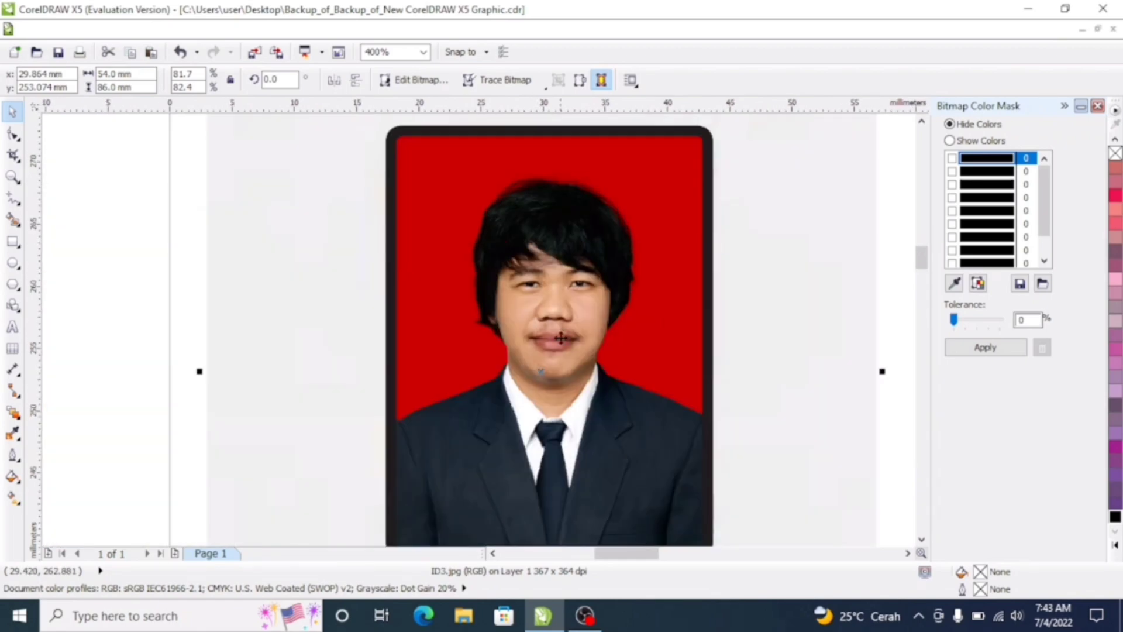
pyautogui.scroll(-2, 578, 306)
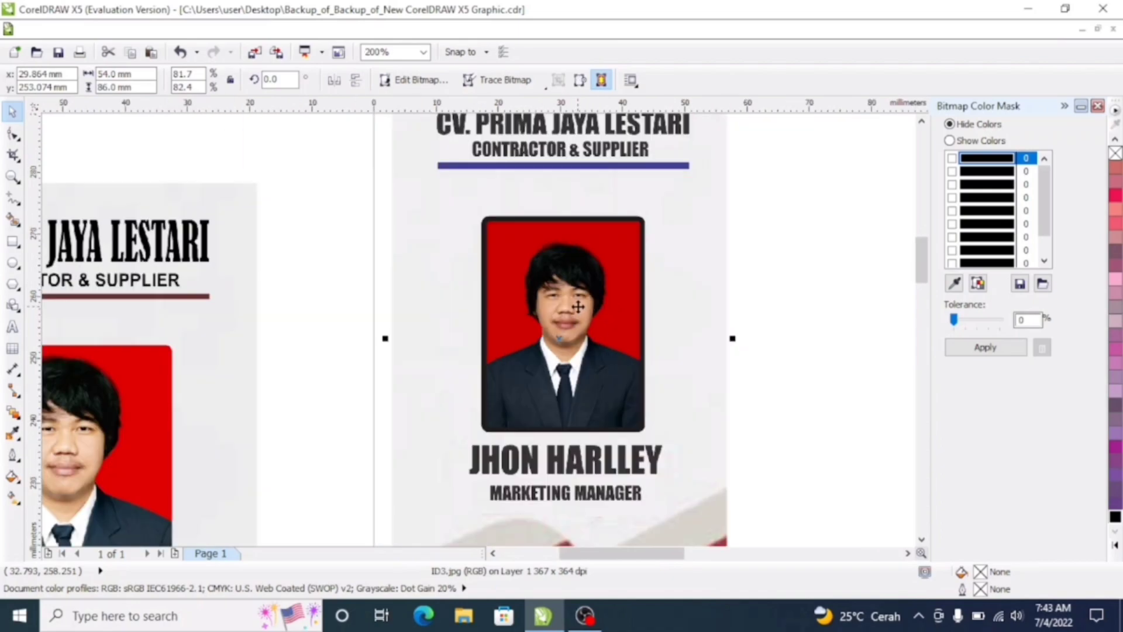
# Step: Move the card bitmap into the upper-left corner of the A4 page, leaving room beside it
pyautogui.moveTo(607, 297); pyautogui.dragTo(579, 328)
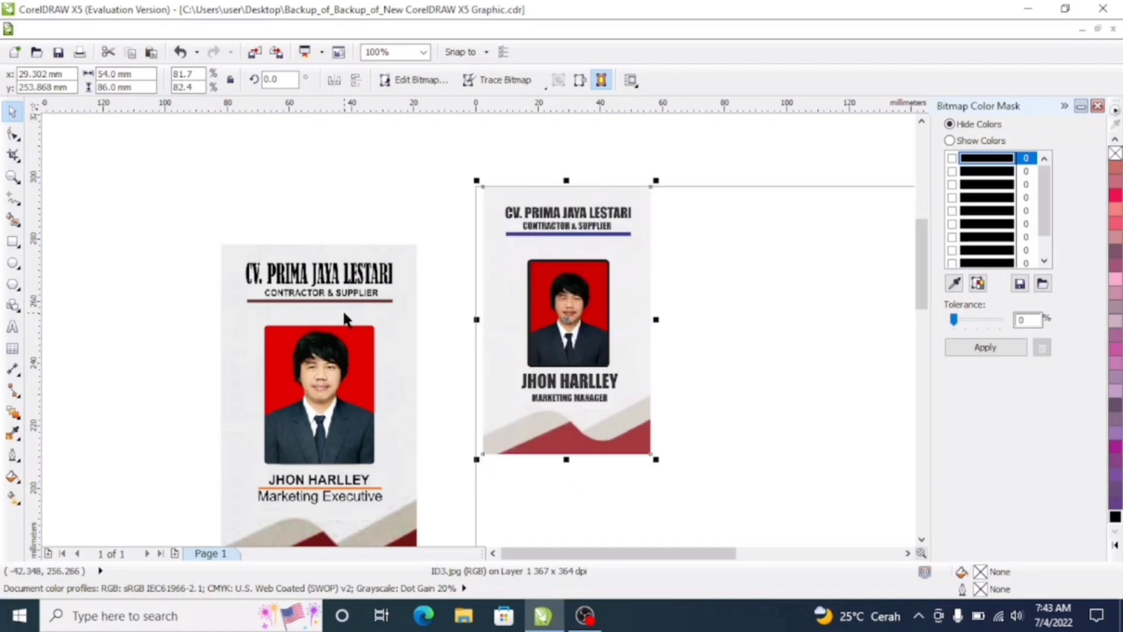
pyautogui.scroll(-1, 345, 319)
pyautogui.scroll(2, 577, 304)
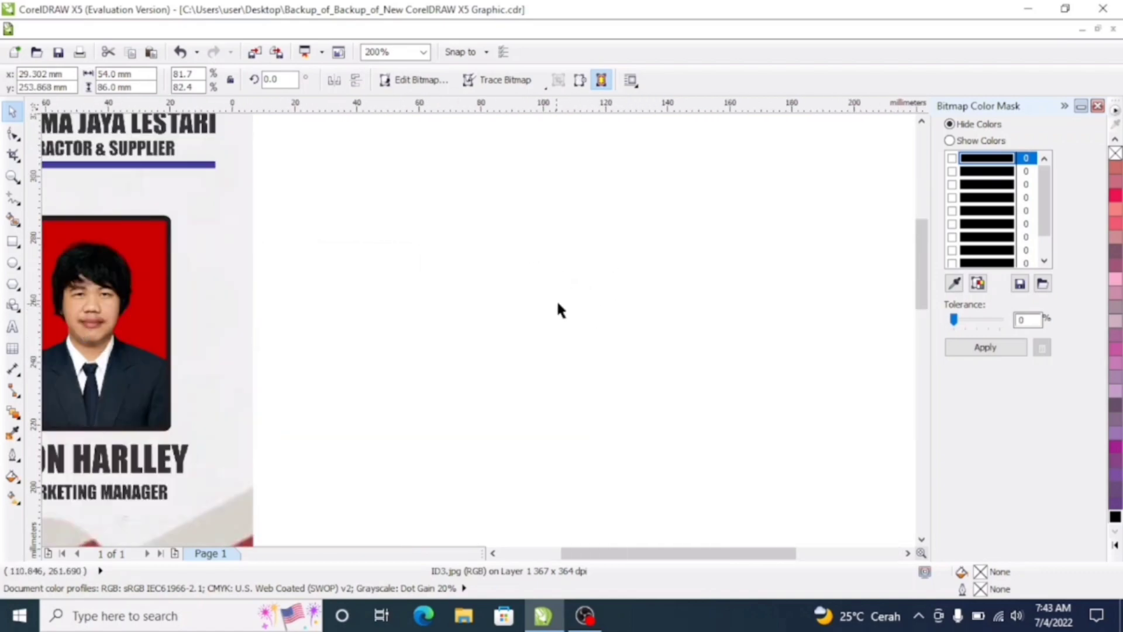
pyautogui.scroll(-1, 581, 229)
# Step: Import the blue-wave-business-card-design-free-vector-500x500 image onto the page beside the ID card and duplicate it
pyautogui.rightClick(644, 295)
pyautogui.click(693, 367)
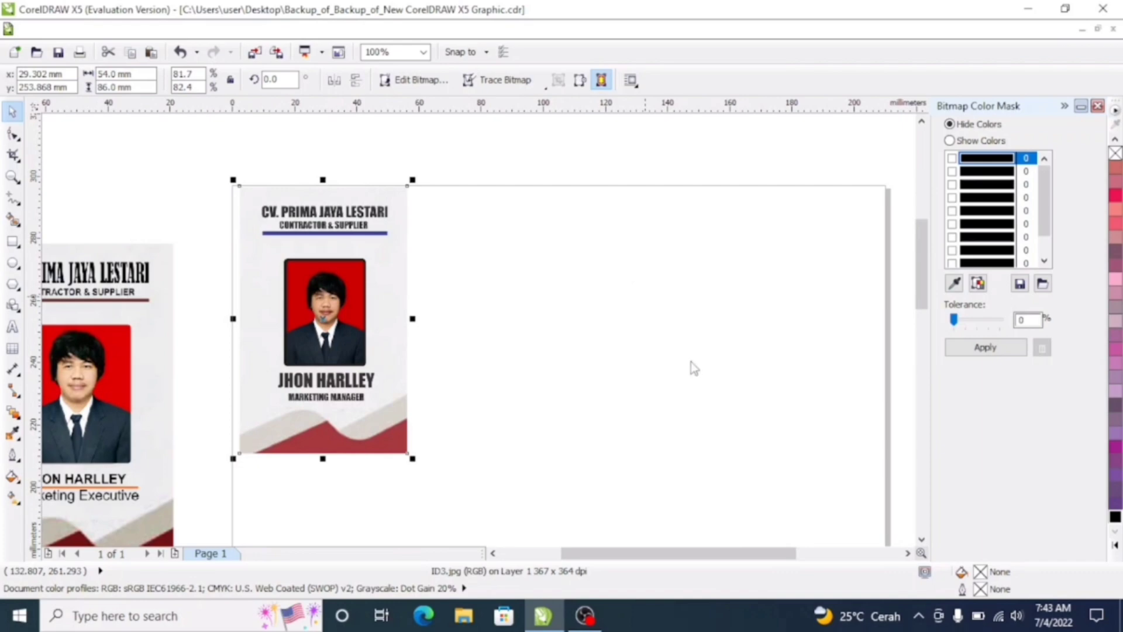
pyautogui.scroll(-5, 623, 319)
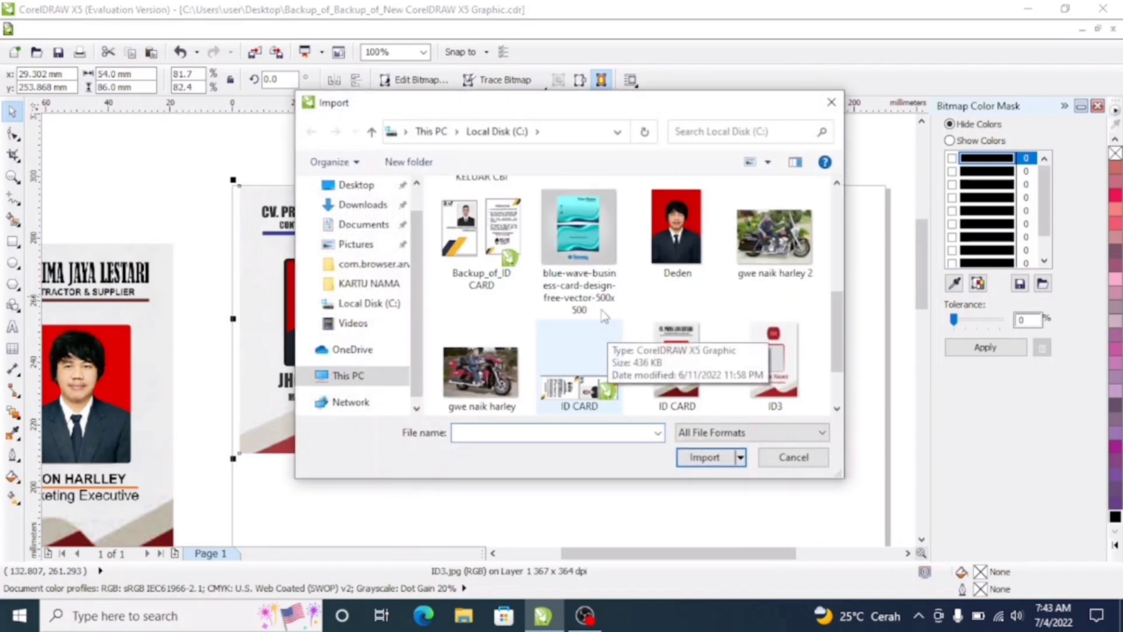
pyautogui.doubleClick(602, 310)
pyautogui.click(476, 183)
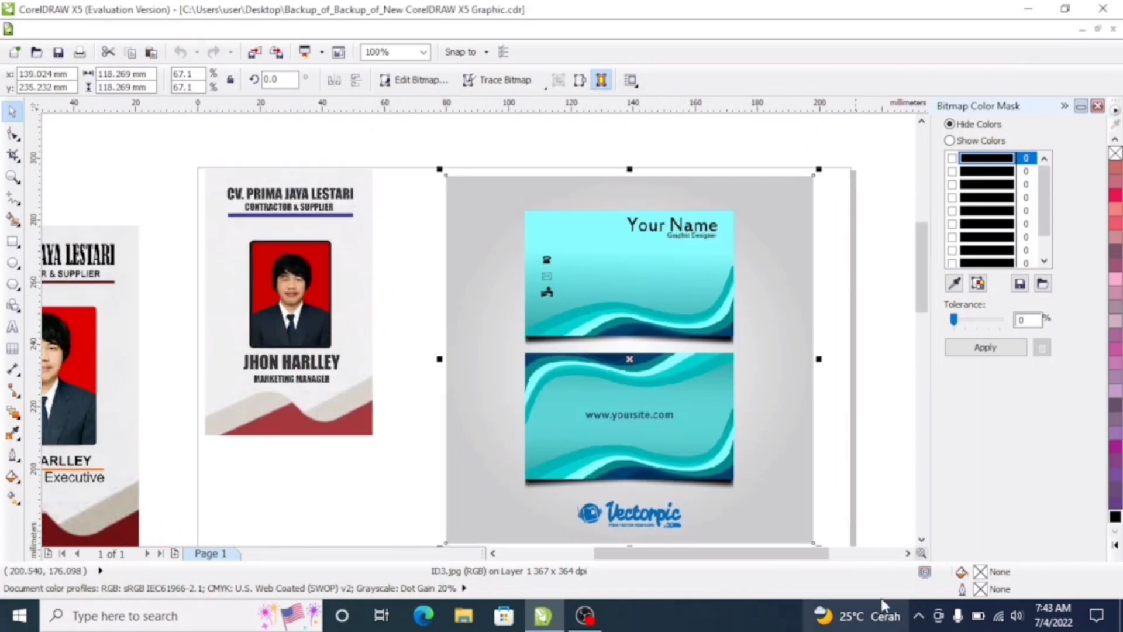
pyautogui.click(587, 318)
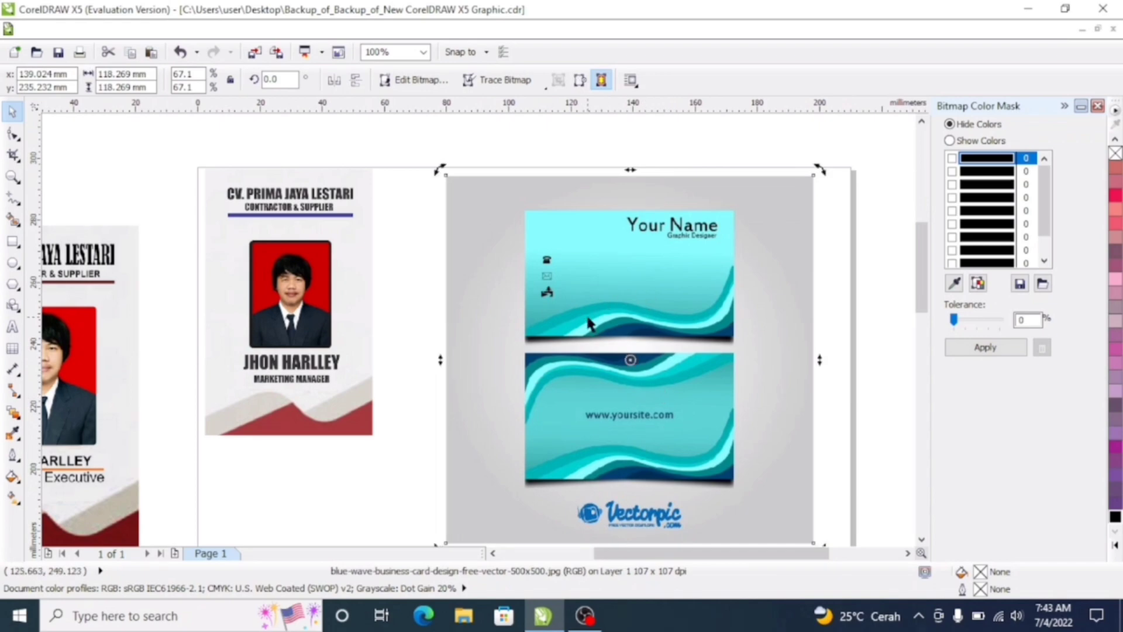
pyautogui.hotkey('ctrl', 'd')
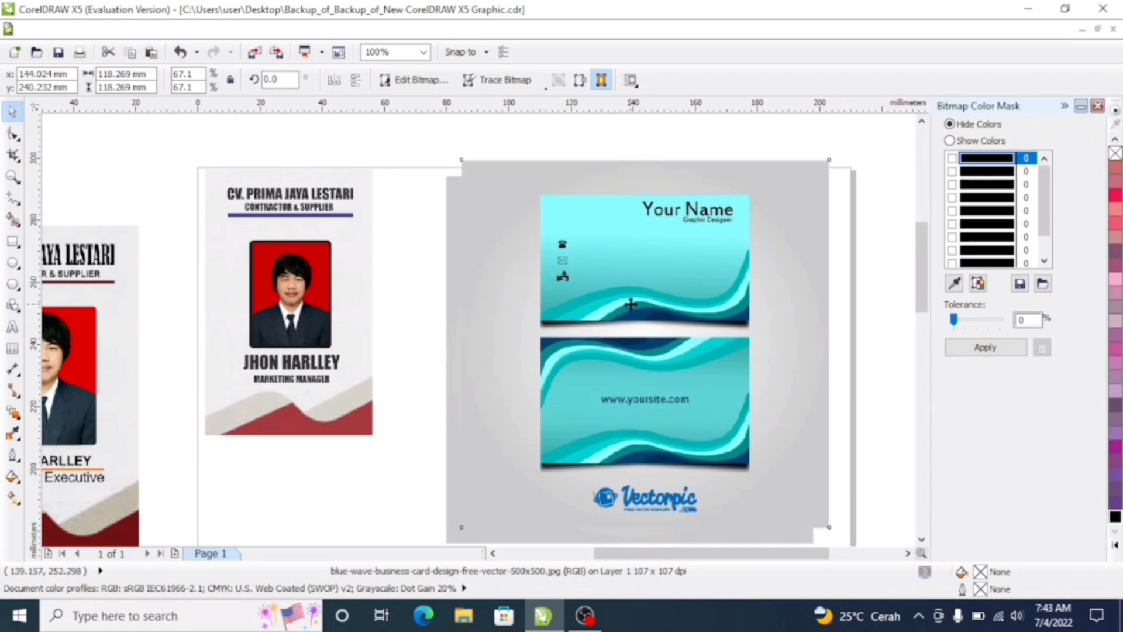
# Step: Draw a rectangle about 67.2 × 41.3 mm around the upper business card and select the duplicated image behind it
pyautogui.scroll(1, 761, 233)
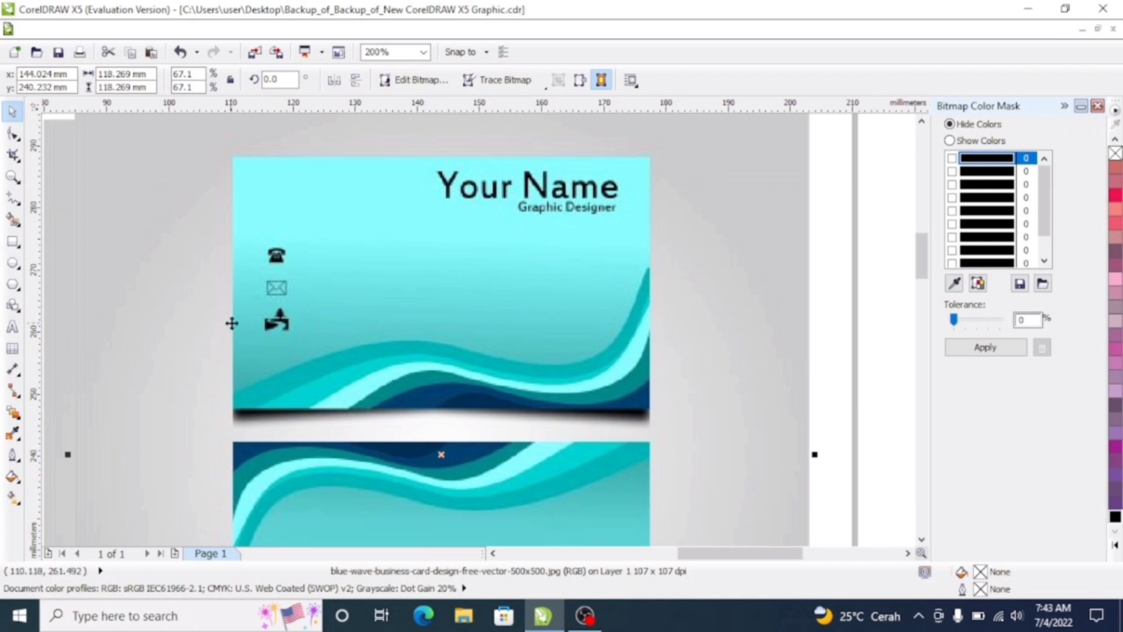
pyautogui.click(12, 241)
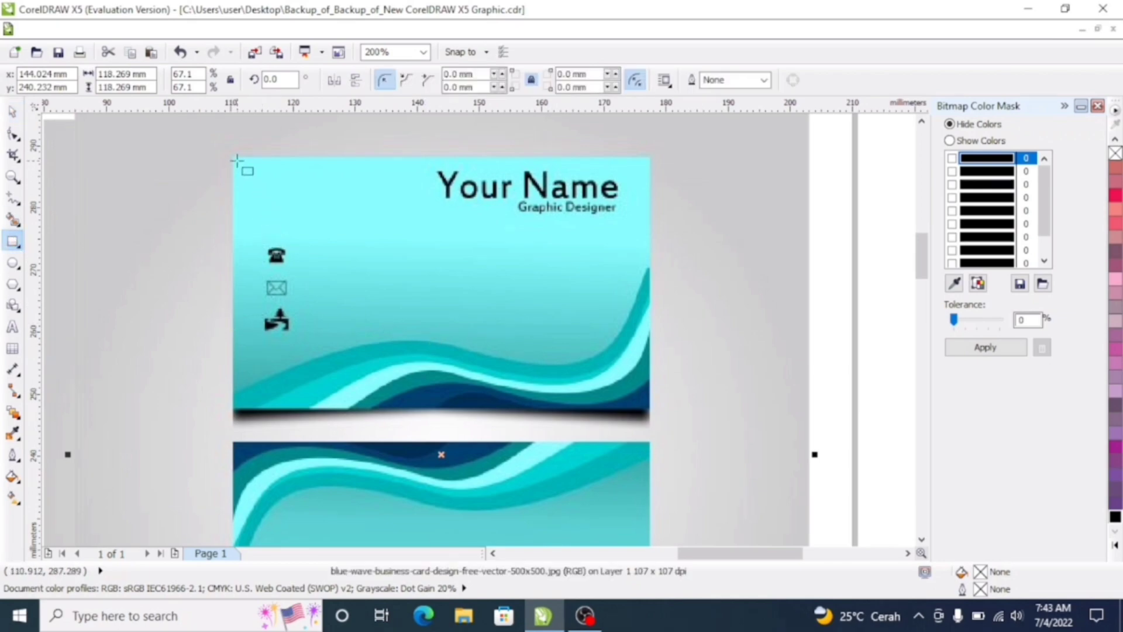
pyautogui.moveTo(232, 157)
pyautogui.mouseDown()
pyautogui.moveTo(556, 371)
pyautogui.moveTo(649, 414)
pyautogui.mouseUp()
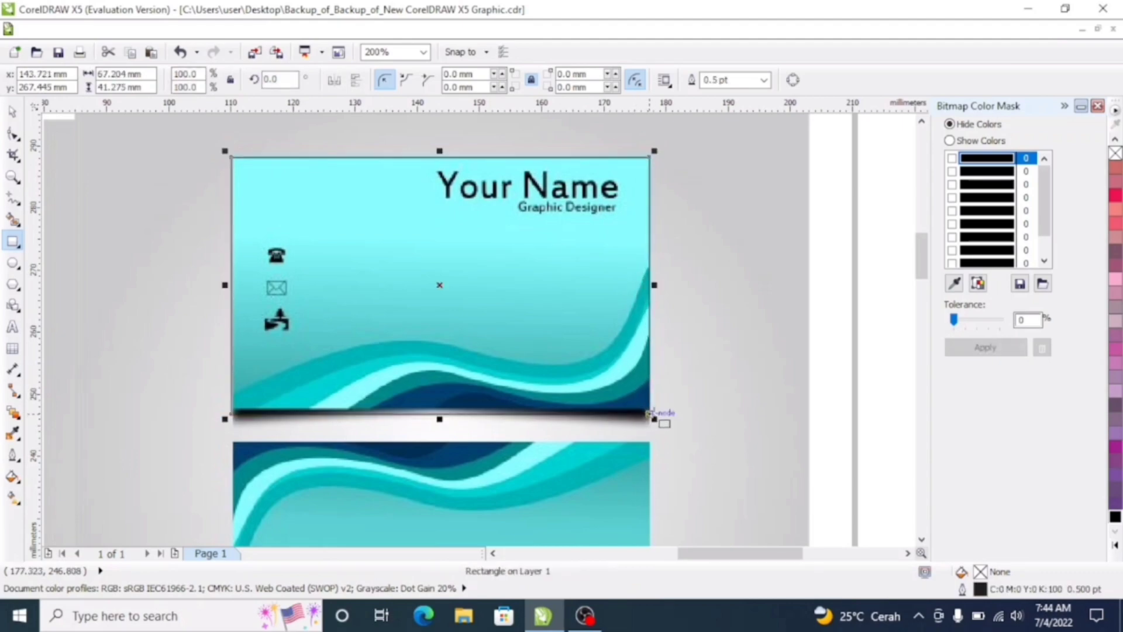
pyautogui.click(163, 231)
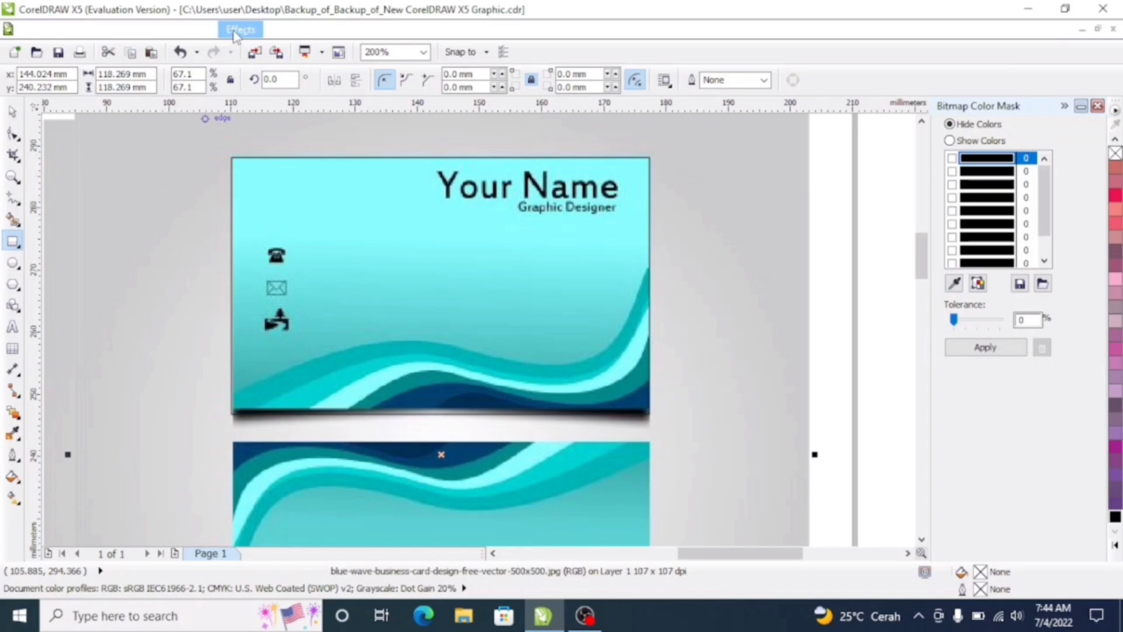
# Step: PowerClip the duplicated image into the rectangle around the upper business card, remove its outline, and move the cropped card beside the template image
pyautogui.click(237, 31)
pyautogui.moveTo(305, 261)
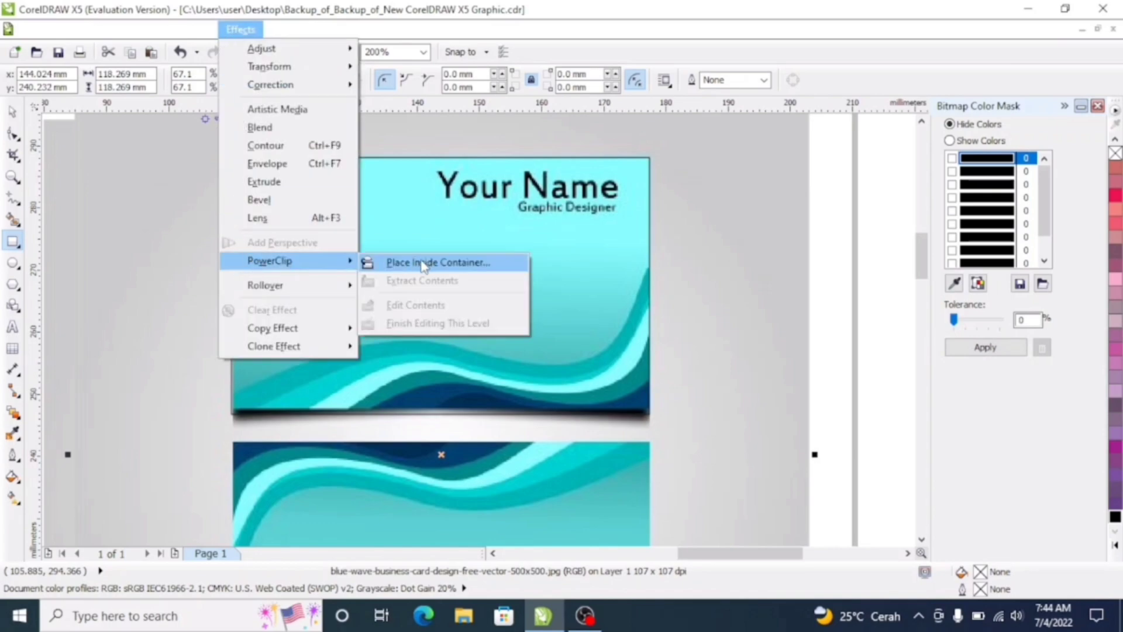
pyautogui.click(423, 263)
pyautogui.click(643, 248)
pyautogui.click(763, 79)
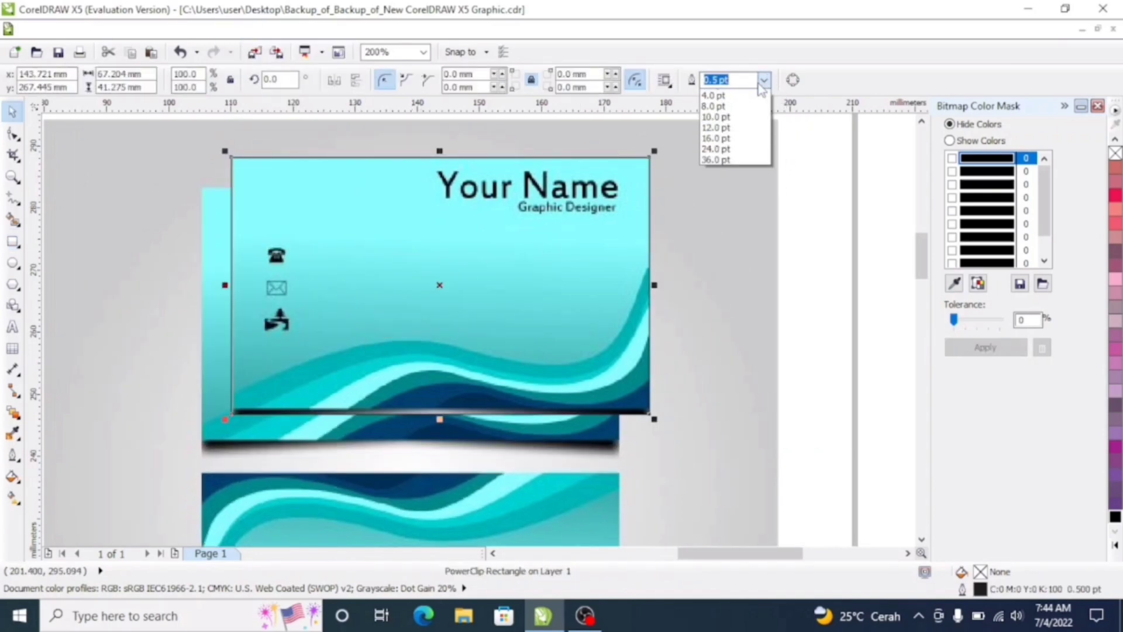
pyautogui.click(710, 91)
pyautogui.scroll(-3, 529, 211)
pyautogui.moveTo(528, 211); pyautogui.dragTo(672, 228)
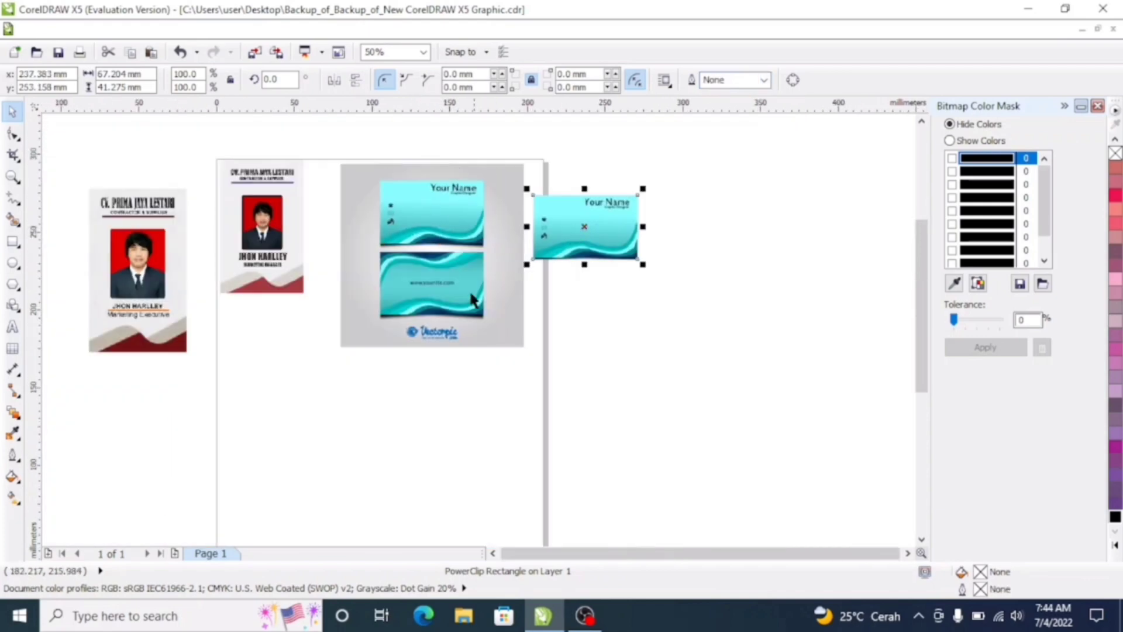
pyautogui.scroll(3, 435, 275)
pyautogui.click(446, 299)
pyautogui.scroll(-2, 446, 299)
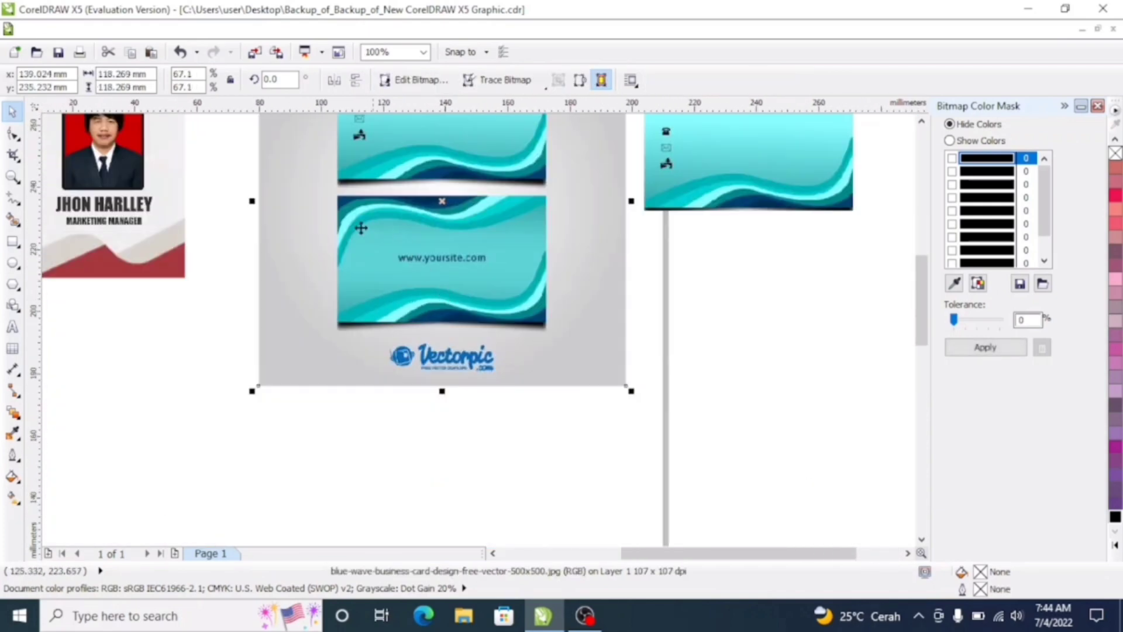
pyautogui.scroll(2, 354, 217)
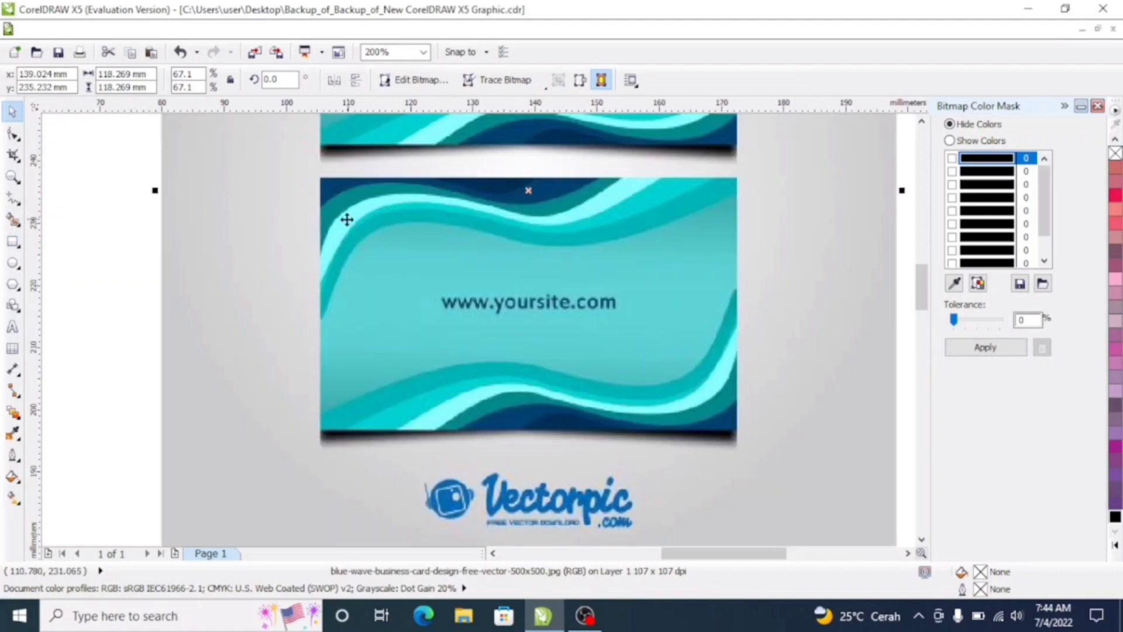
pyautogui.click(12, 285)
pyautogui.click(14, 242)
pyautogui.click(73, 240)
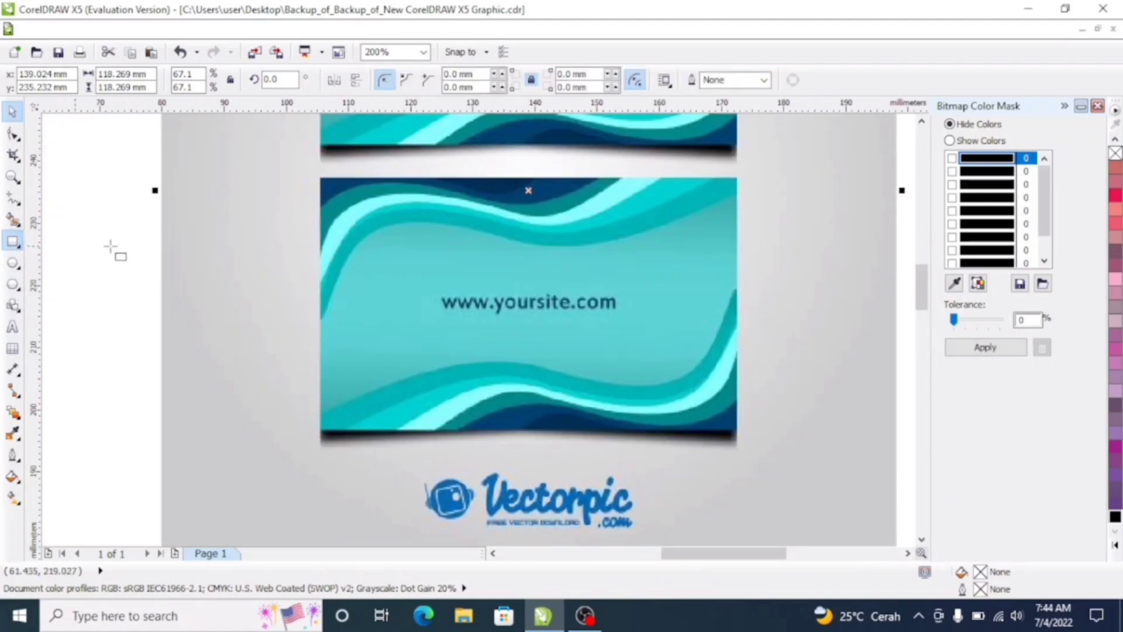
pyautogui.moveTo(320, 175); pyautogui.dragTo(747, 443)
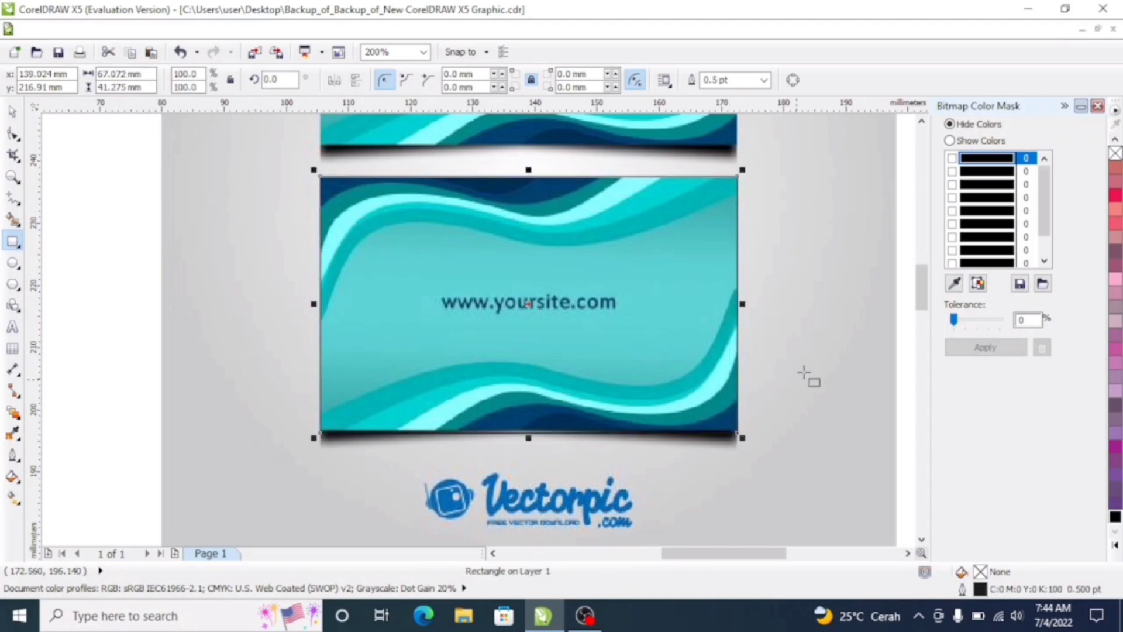
# Step: PowerClip the template image into the rectangle around the lower business card and set its outline to None
pyautogui.click(807, 350)
pyautogui.click(244, 34)
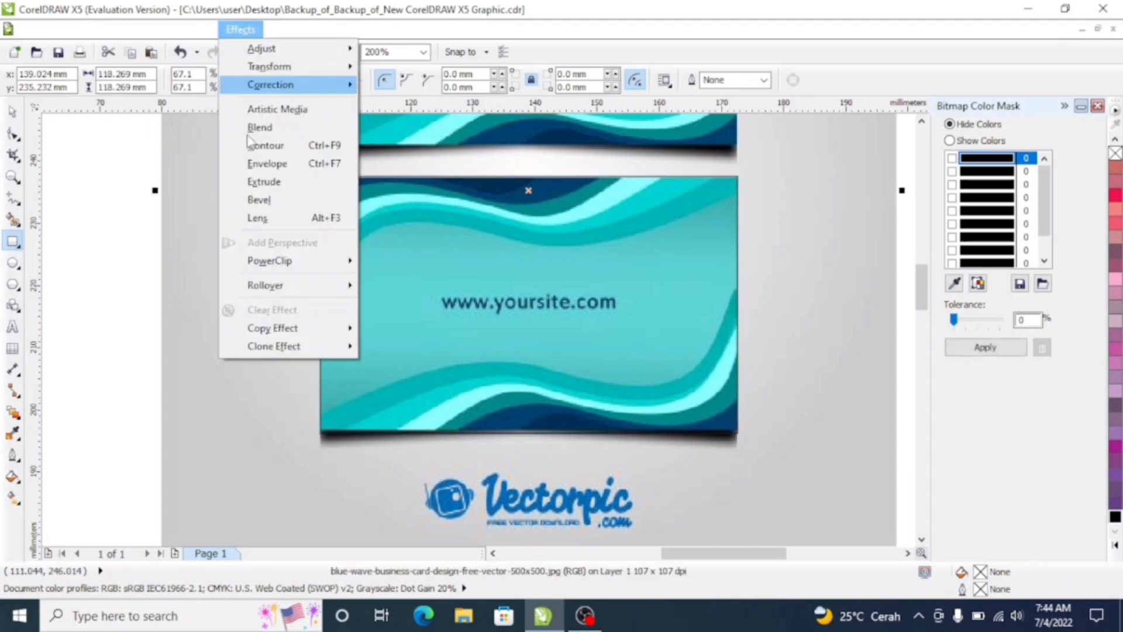
pyautogui.moveTo(293, 258)
pyautogui.click(389, 261)
pyautogui.click(401, 260)
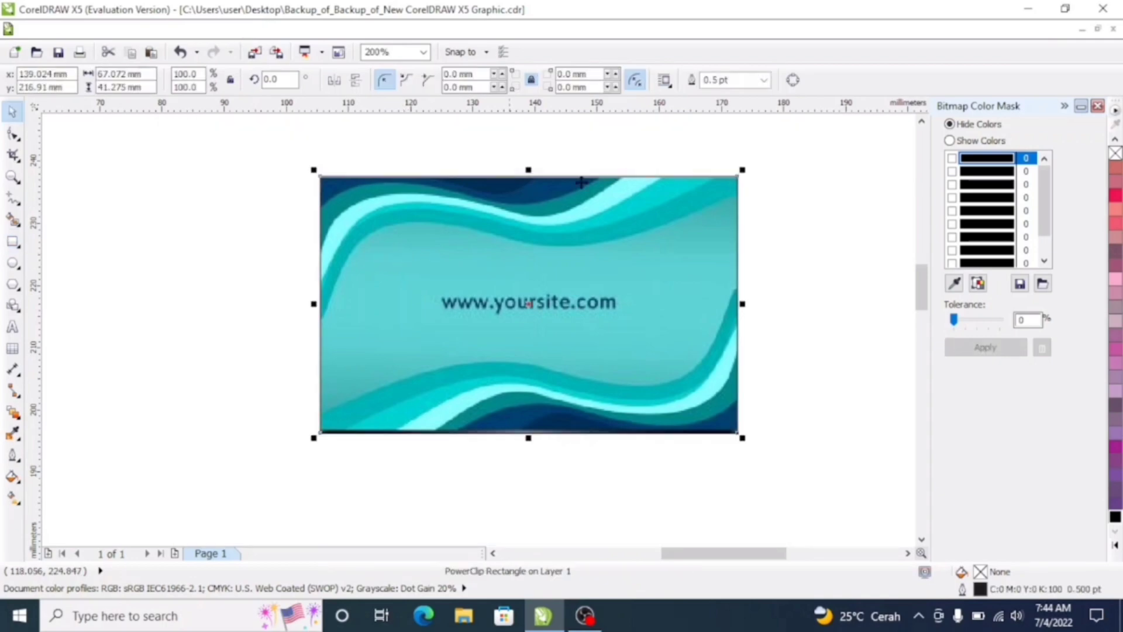
pyautogui.click(763, 80)
pyautogui.click(710, 95)
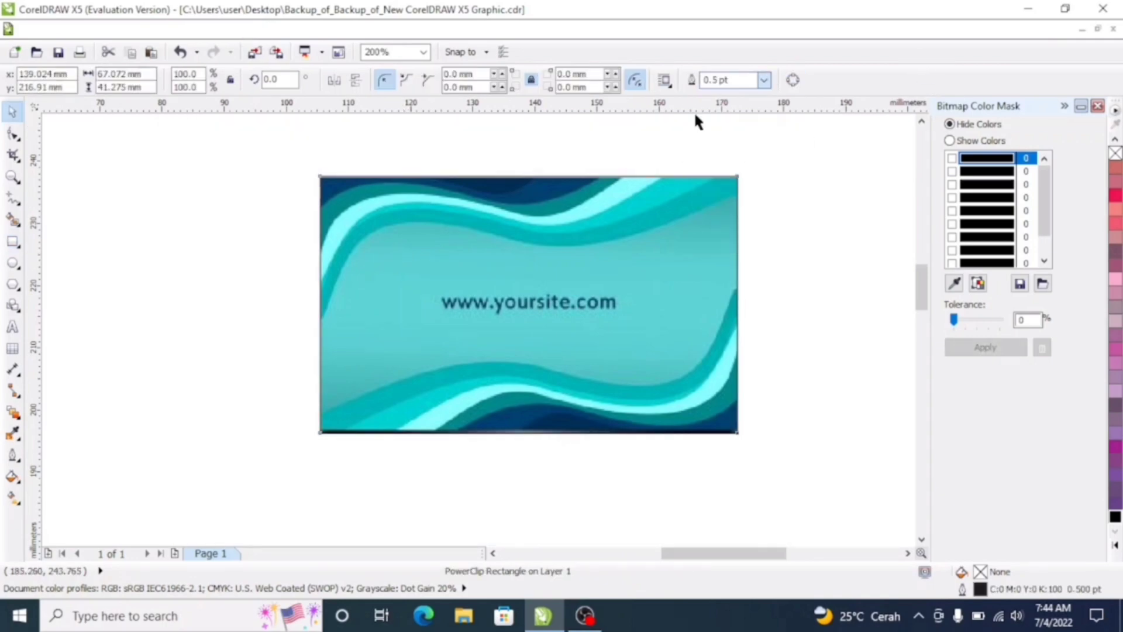
# Step: Move the cropped front card back onto the page directly above the back card, roughly aligning their side edges
pyautogui.scroll(-2, 462, 317)
pyautogui.moveTo(614, 224); pyautogui.dragTo(462, 213)
pyautogui.scroll(1, 477, 232)
pyautogui.scroll(2, 557, 287)
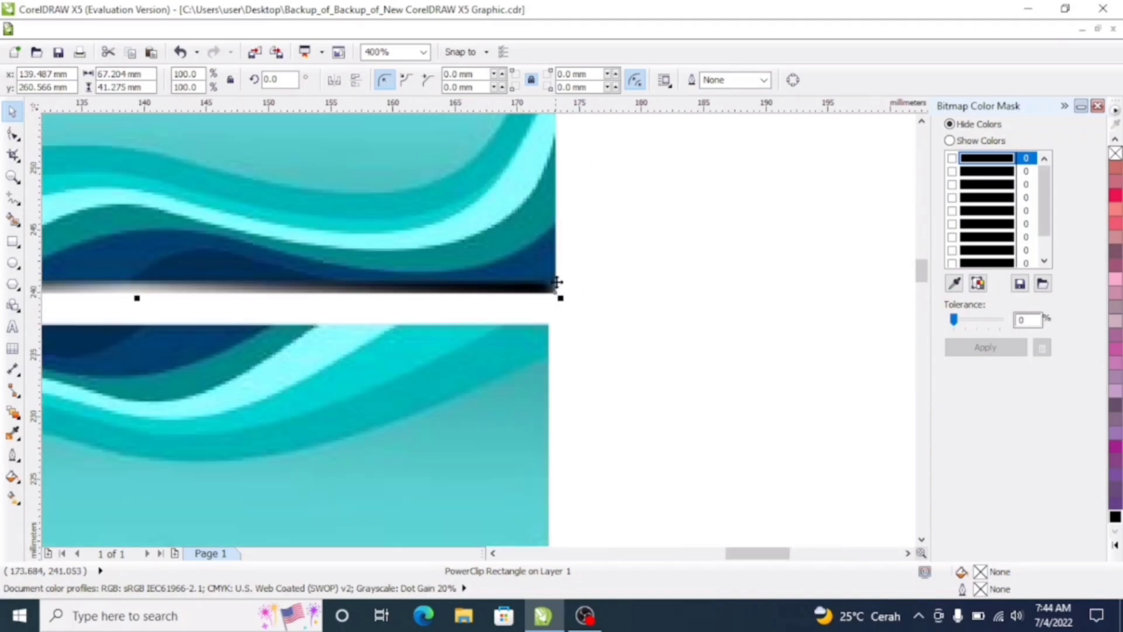
pyautogui.scroll(1, 539, 301)
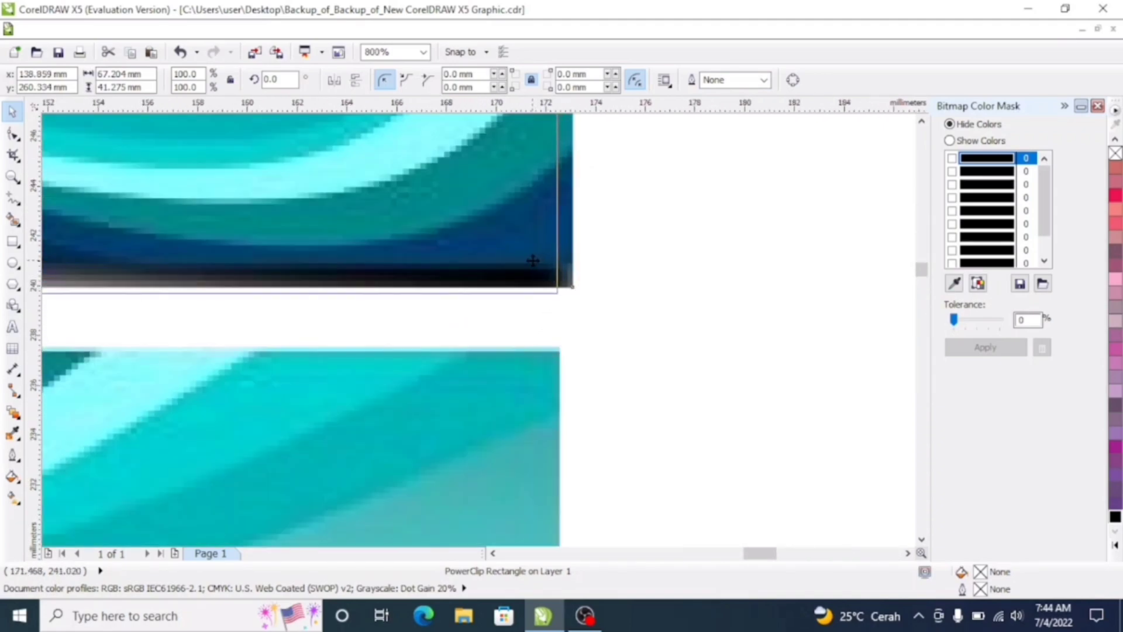
pyautogui.scroll(-3, 504, 326)
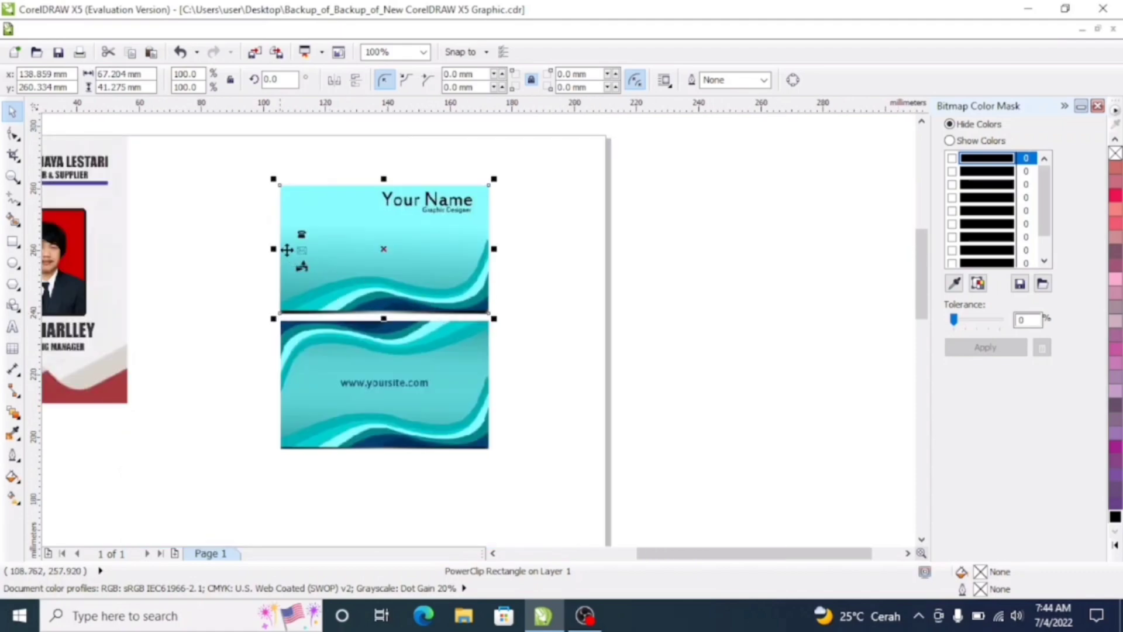
# Step: Duplicate the cropped front card and draw a rectangle about 6.3 × 16.5 mm on the plain background beside the duplicate's contact icons
pyautogui.scroll(2, 338, 271)
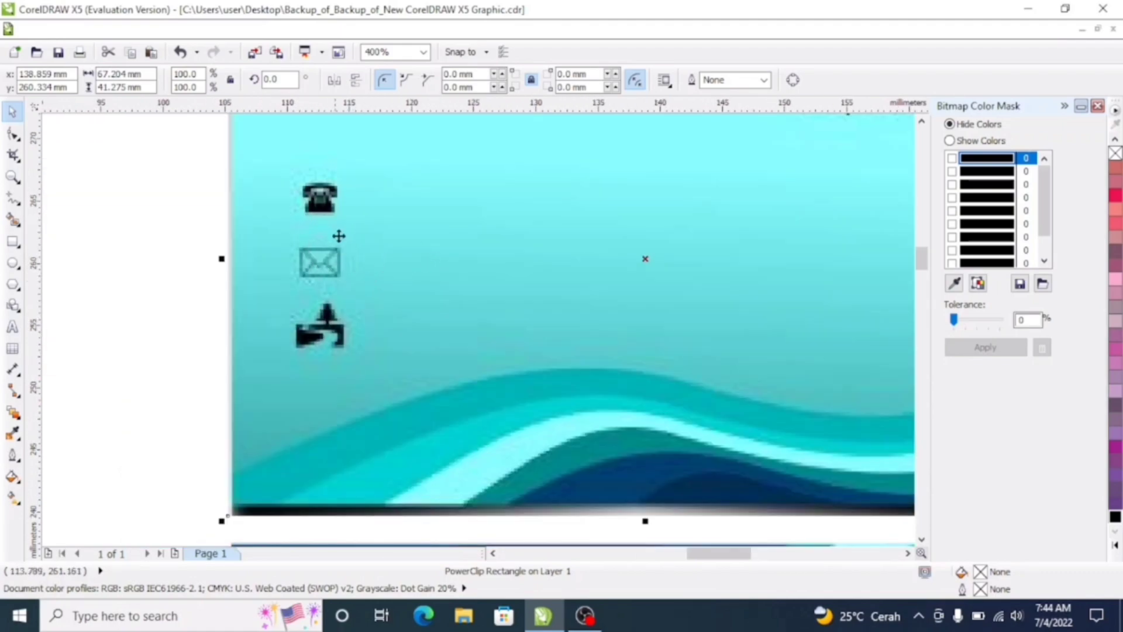
pyautogui.click(406, 275)
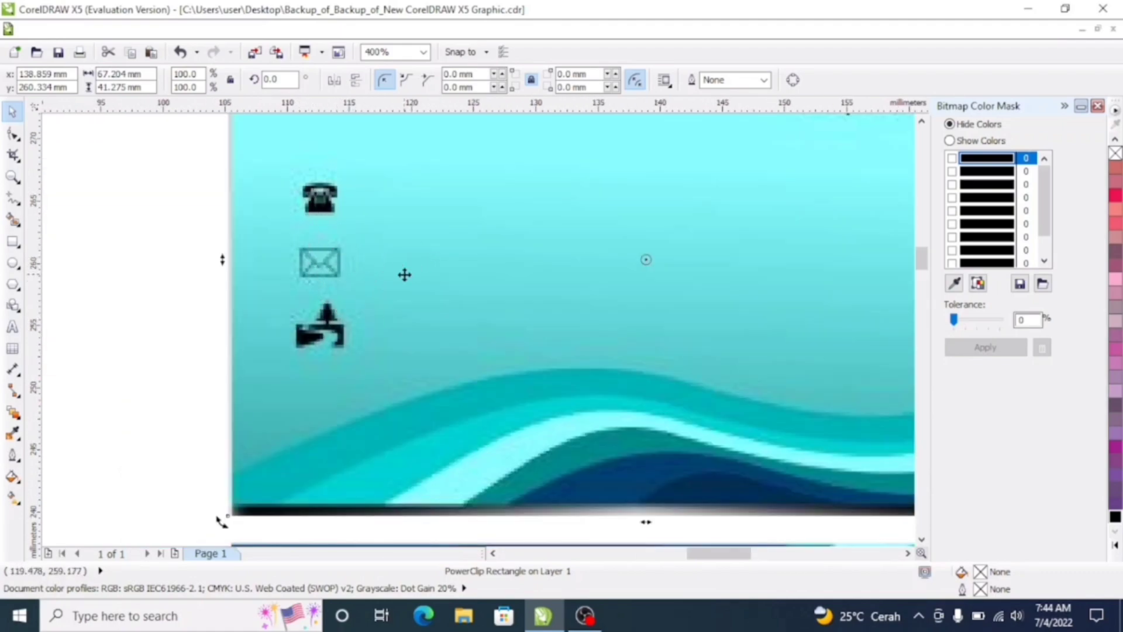
pyautogui.hotkey('ctrl', 'd')
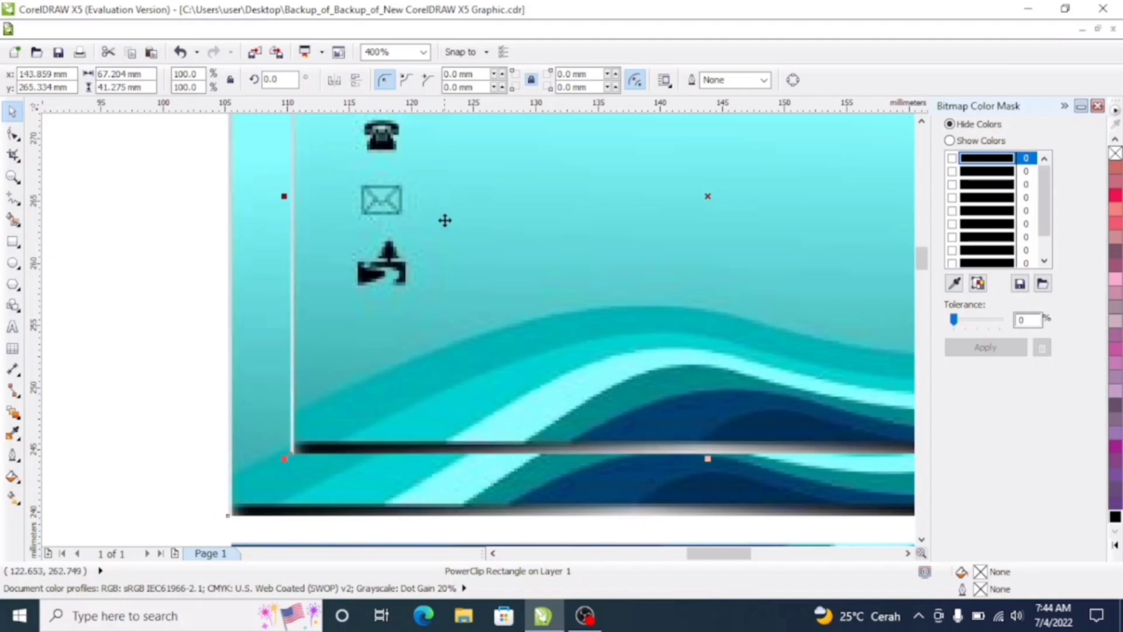
pyautogui.scroll(-3, 445, 220)
pyautogui.scroll(5, 466, 173)
pyautogui.scroll(-2, 372, 281)
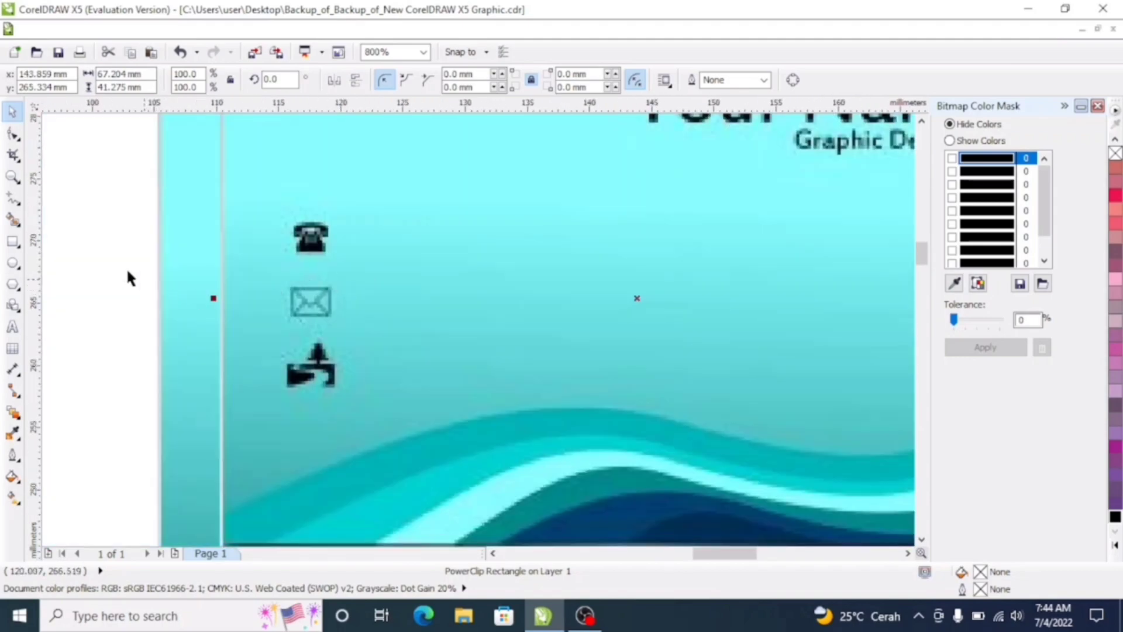
pyautogui.click(13, 241)
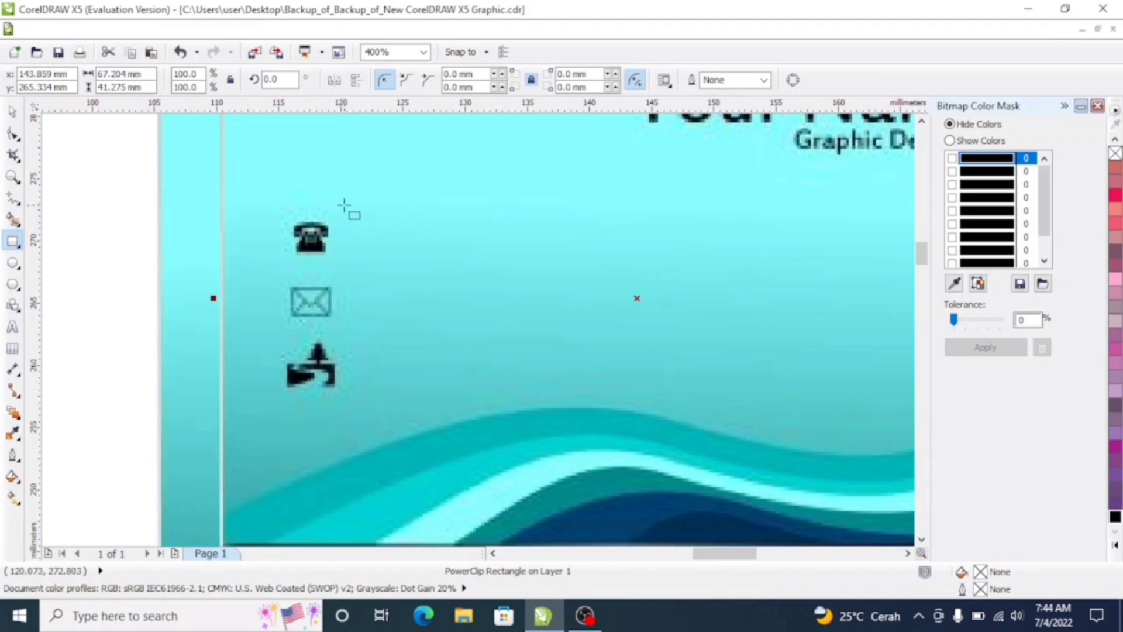
pyautogui.moveTo(345, 205); pyautogui.dragTo(424, 409)
pyautogui.scroll(2, 375, 200)
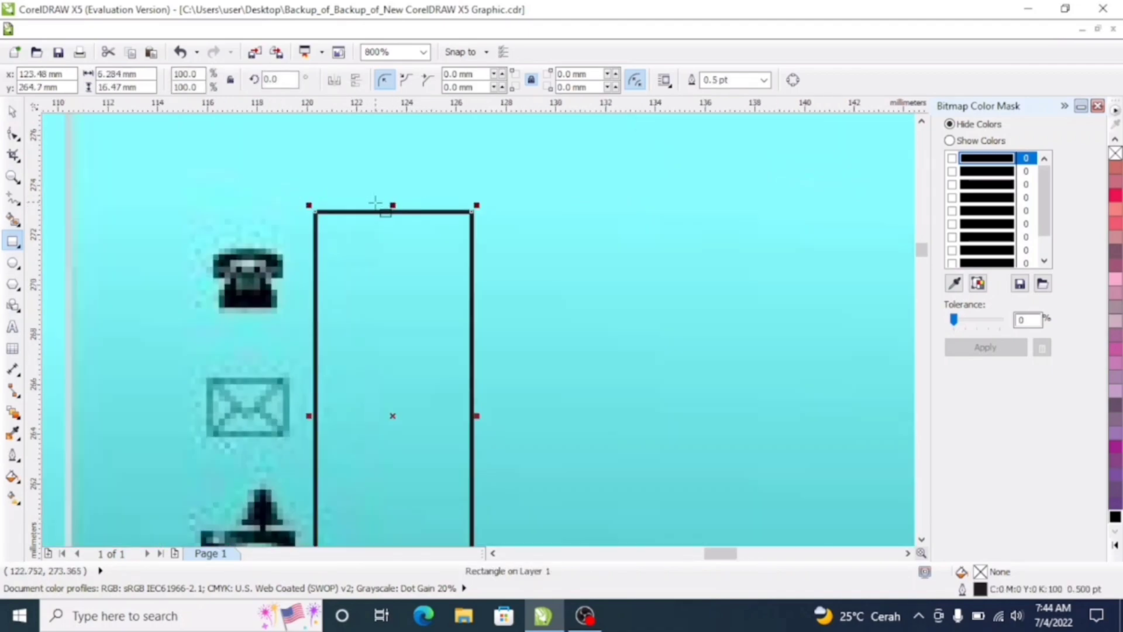
pyautogui.scroll(-2, 376, 205)
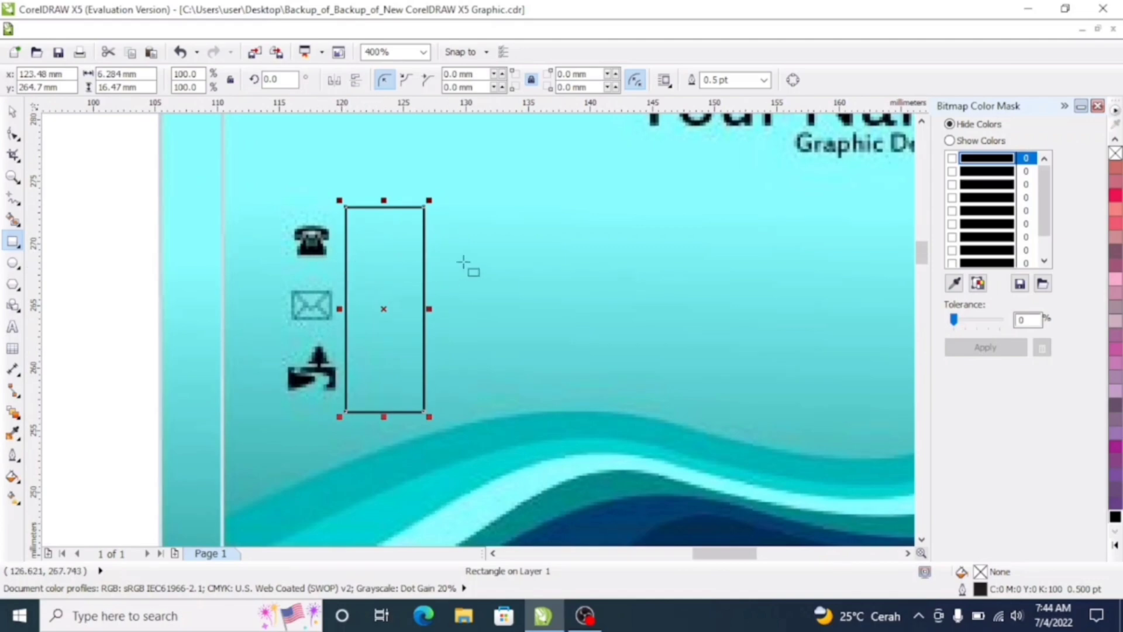
# Step: PowerClip the duplicated card into the small rectangle beside the icons and set its outline to None
pyautogui.click(494, 255)
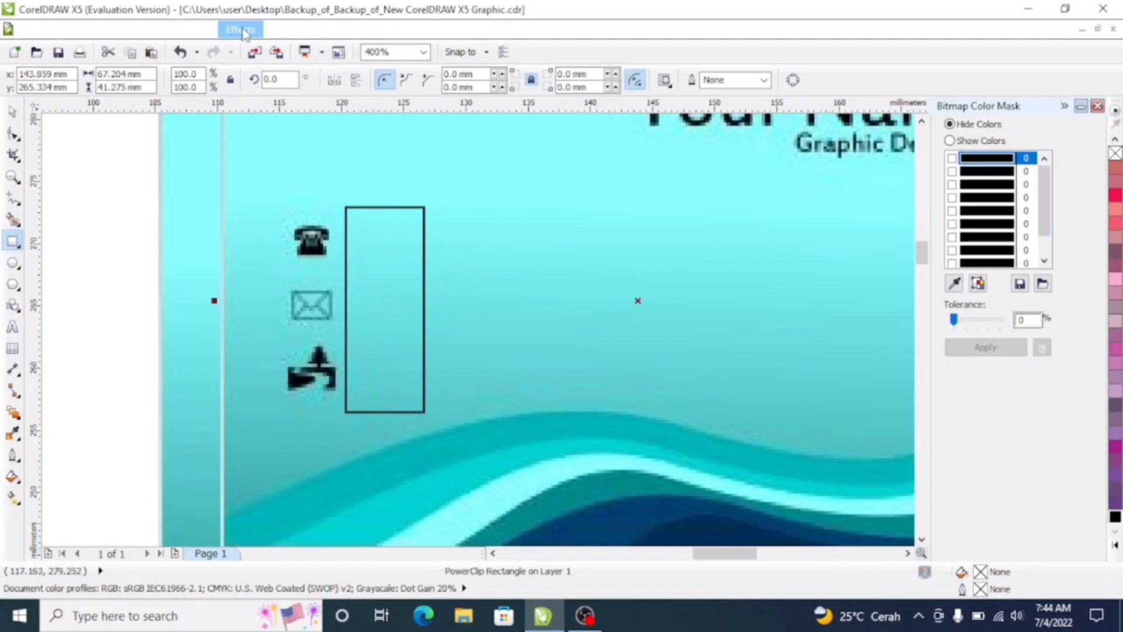
pyautogui.click(239, 29)
pyautogui.moveTo(269, 261)
pyautogui.click(390, 263)
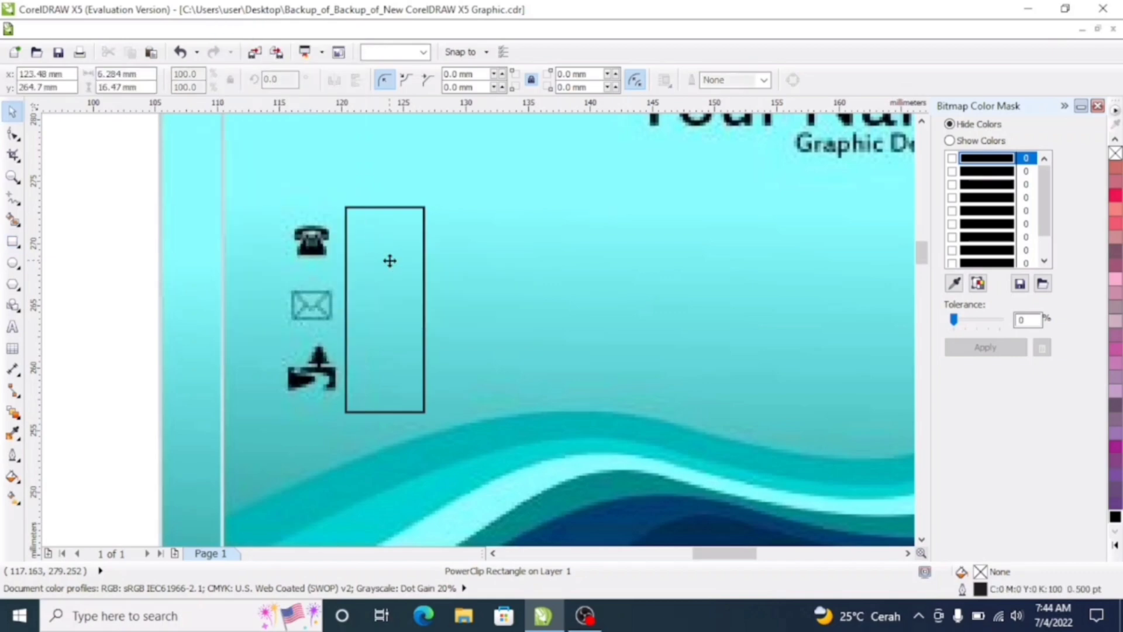
pyautogui.click(388, 260)
pyautogui.click(764, 80)
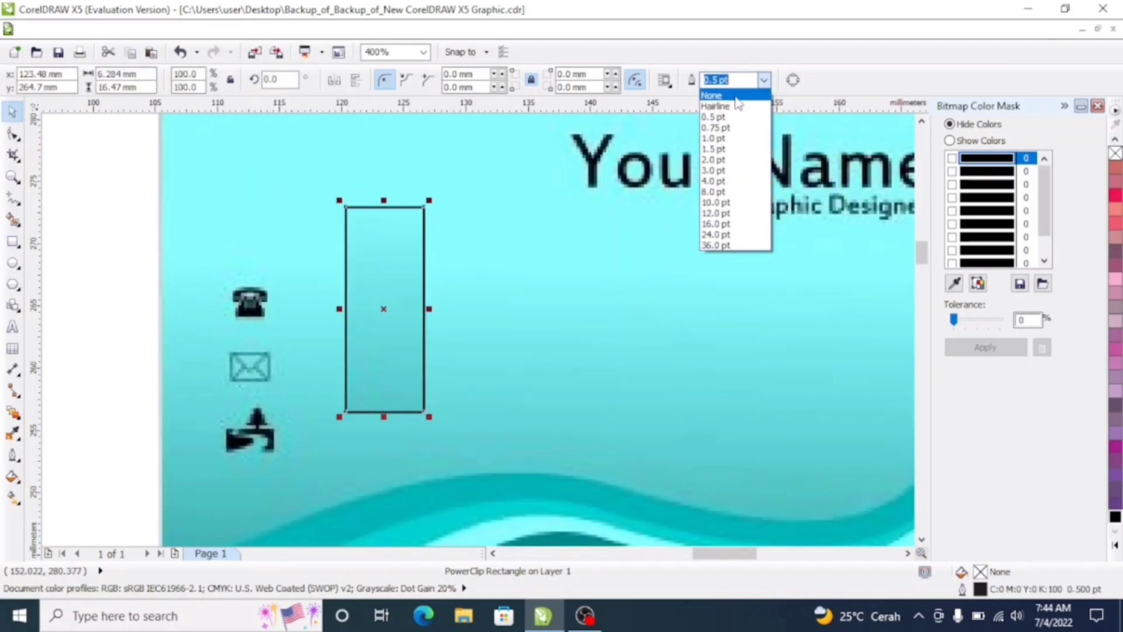
pyautogui.click(727, 92)
# Step: Move the background patch over the phone, envelope and location icons to hide them, and check the blend up close
pyautogui.moveTo(334, 300); pyautogui.dragTo(251, 336)
pyautogui.click(351, 345)
pyautogui.scroll(3, 213, 385)
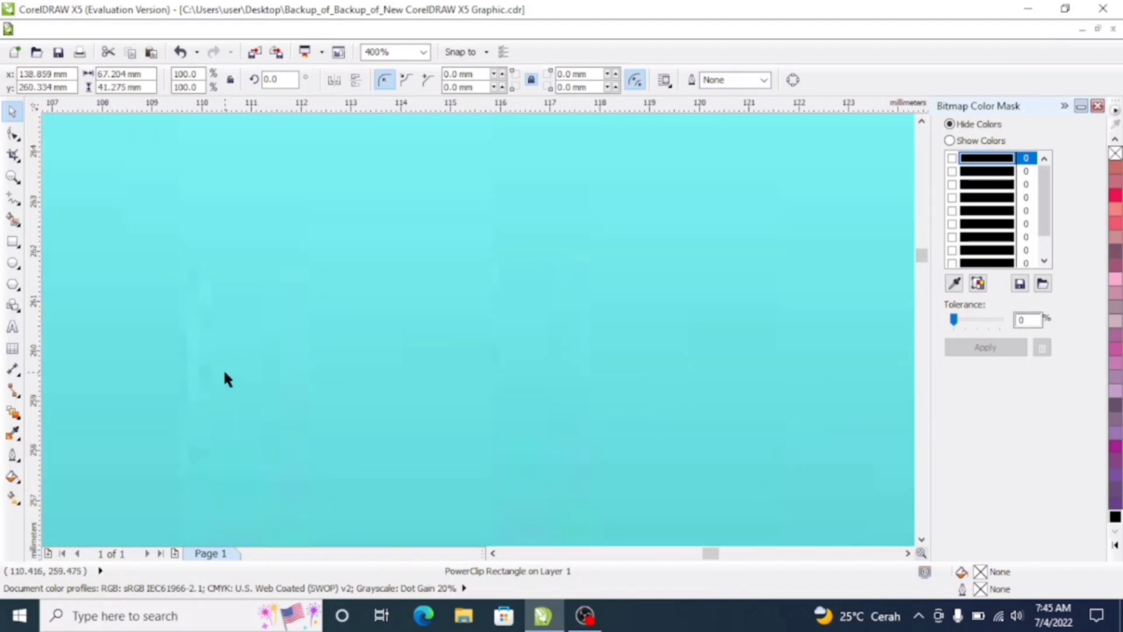
pyautogui.scroll(-5, 263, 363)
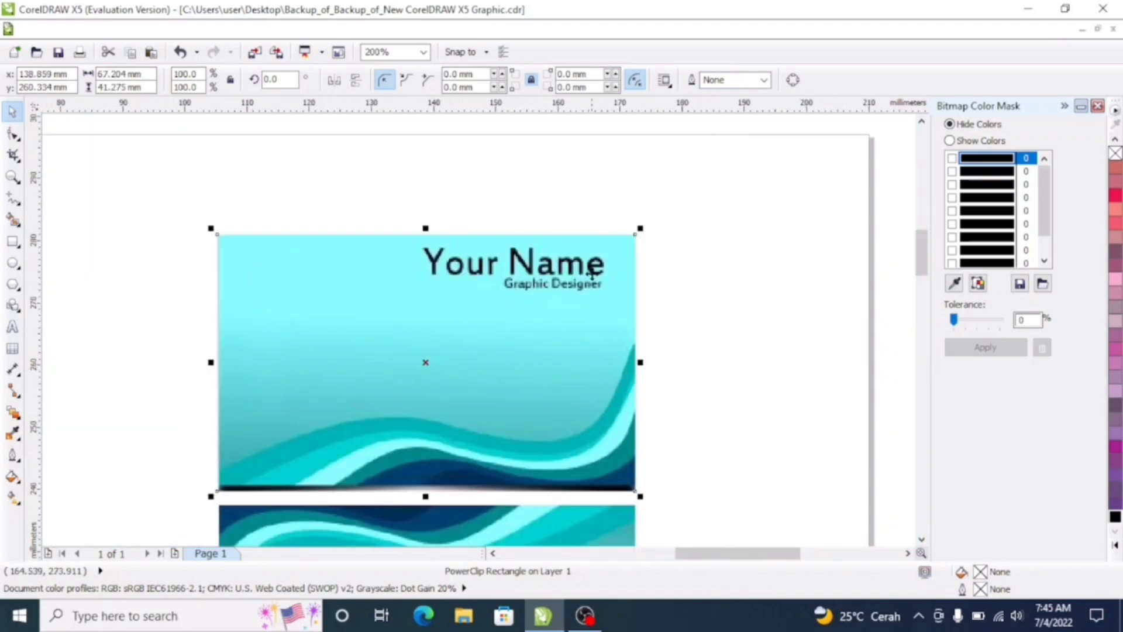
pyautogui.scroll(2, 592, 274)
pyautogui.scroll(-2, 544, 295)
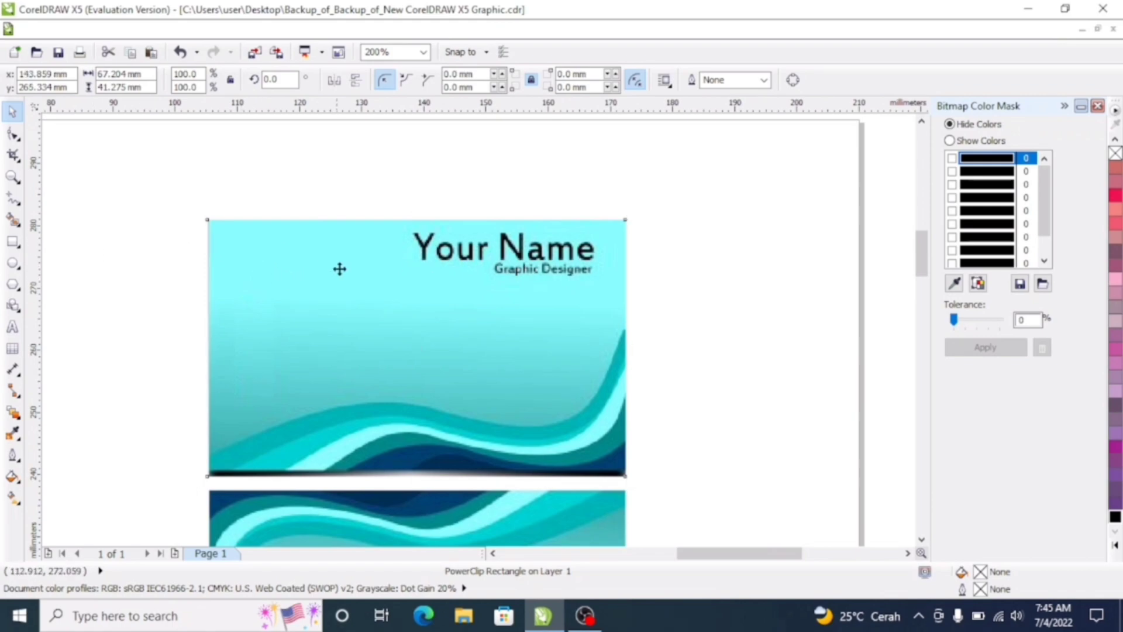
# Step: Duplicate the front card again and draw a rectangle about 28.6 × 8.1 mm on the plain area beside the duplicate's Your Name heading
pyautogui.hotkey('ctrl', 'd')
pyautogui.scroll(2, 299, 219)
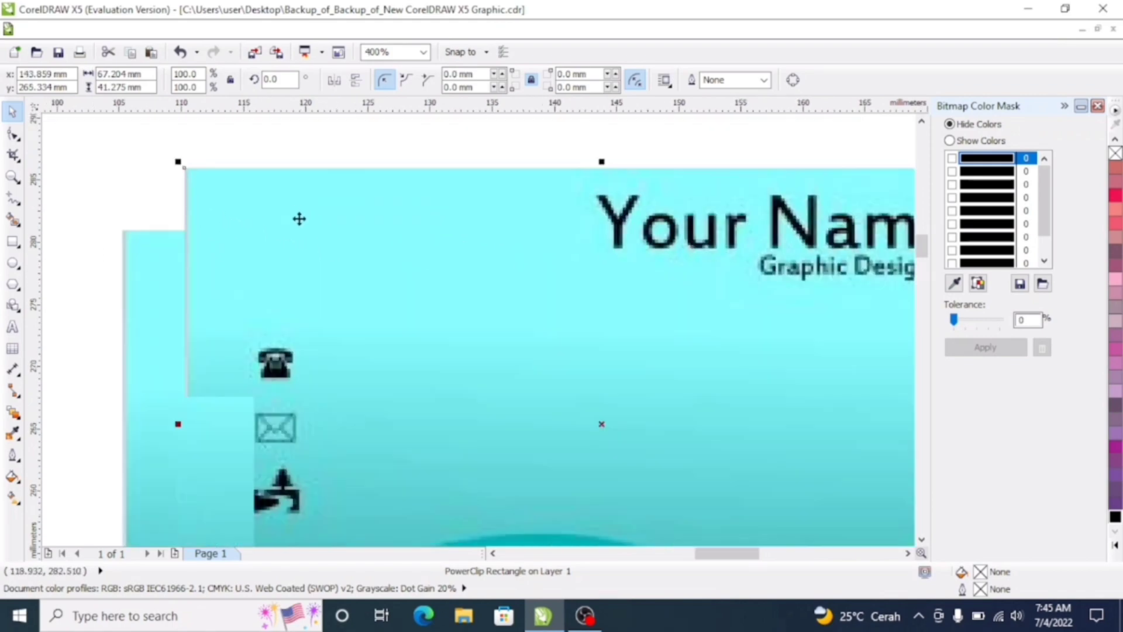
pyautogui.click(12, 241)
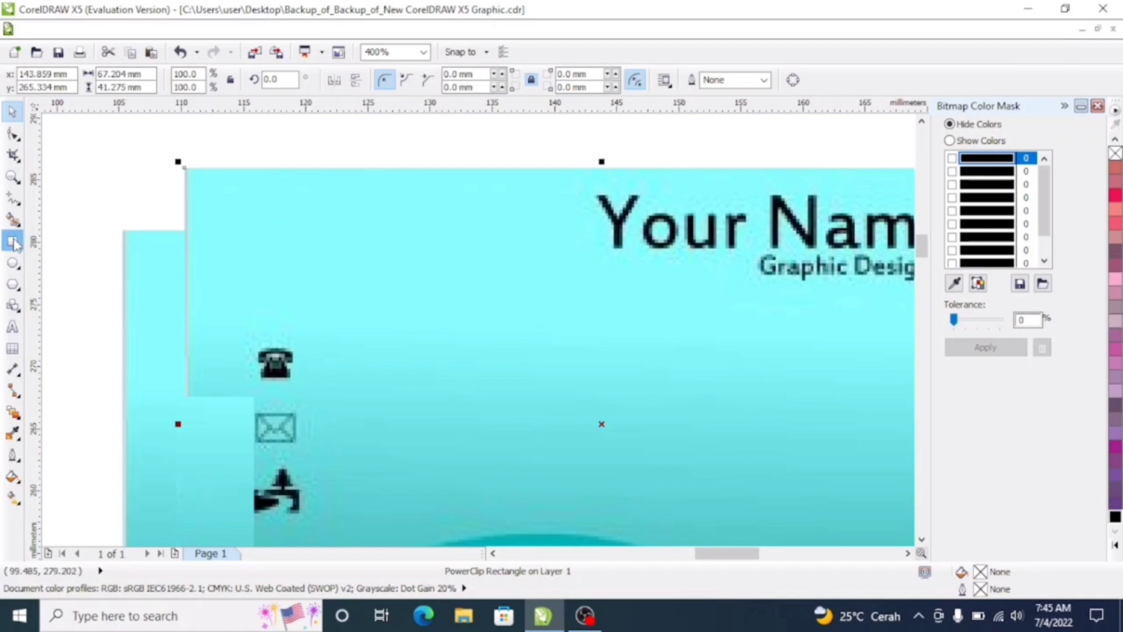
pyautogui.moveTo(232, 187); pyautogui.dragTo(589, 287)
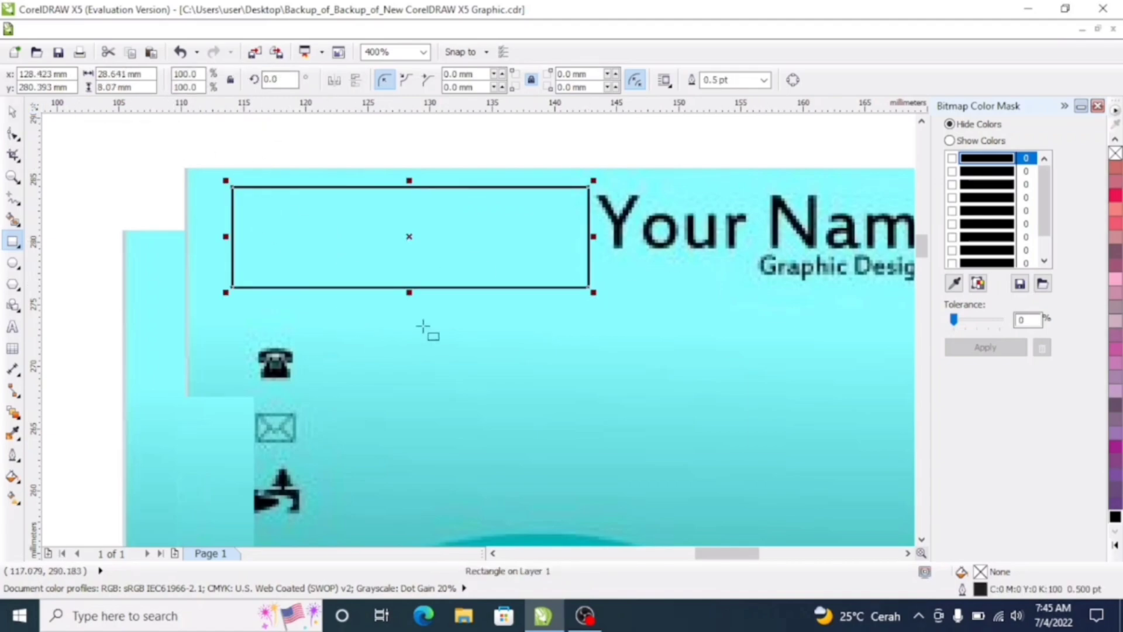
# Step: PowerClip the duplicated front card into the wide rectangle beside the Your Name heading
pyautogui.click(446, 331)
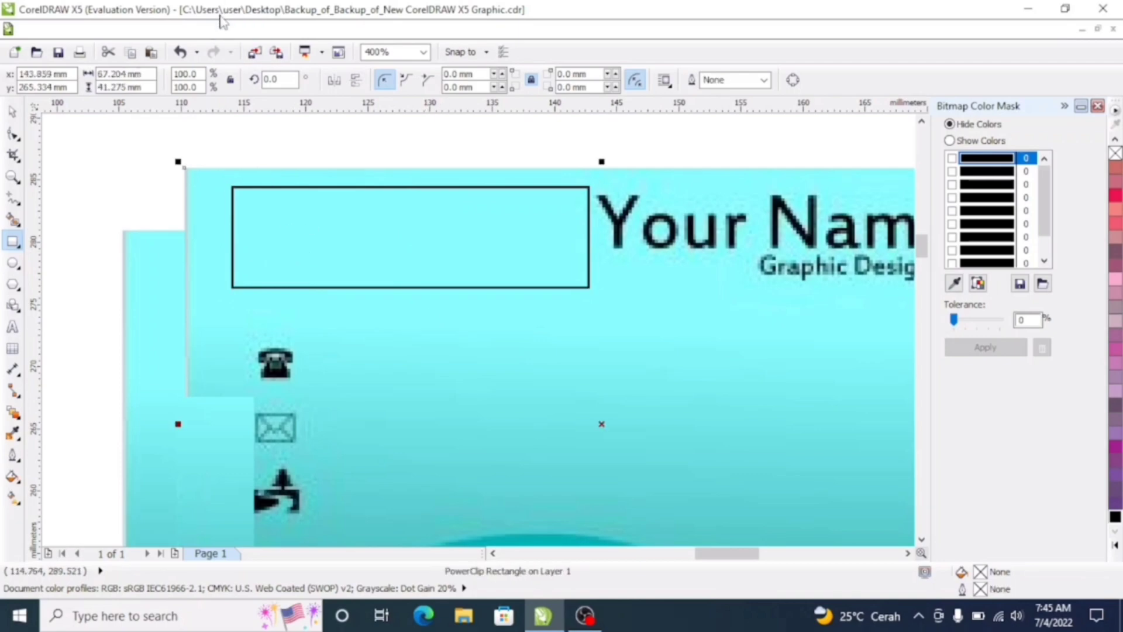
pyautogui.click(240, 30)
pyautogui.moveTo(349, 267)
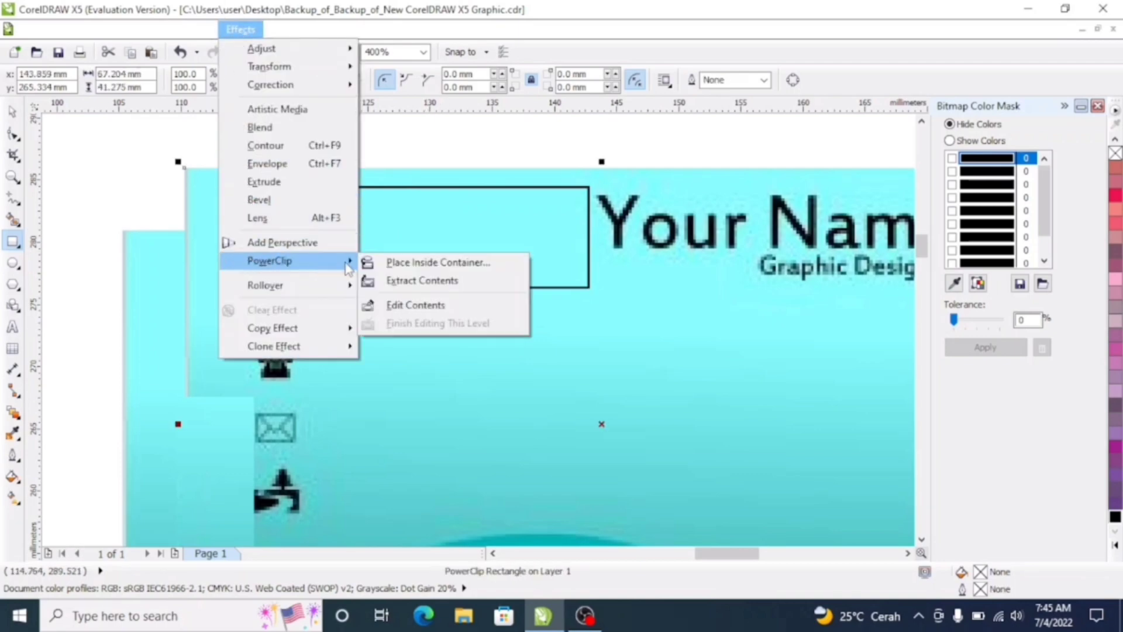
pyautogui.click(418, 262)
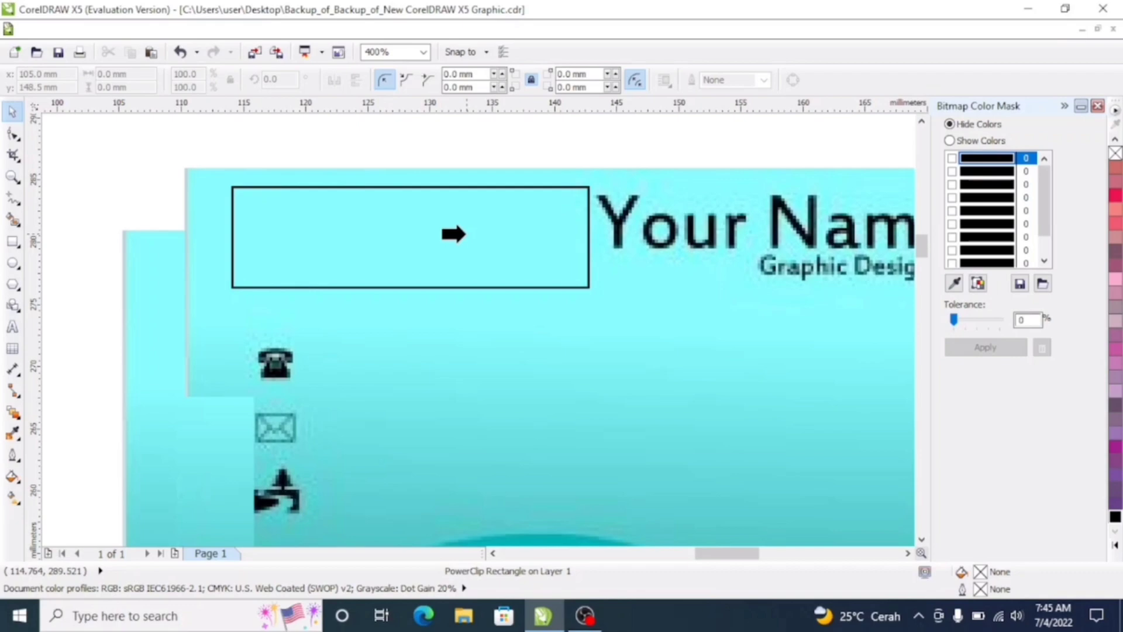
pyautogui.click(453, 234)
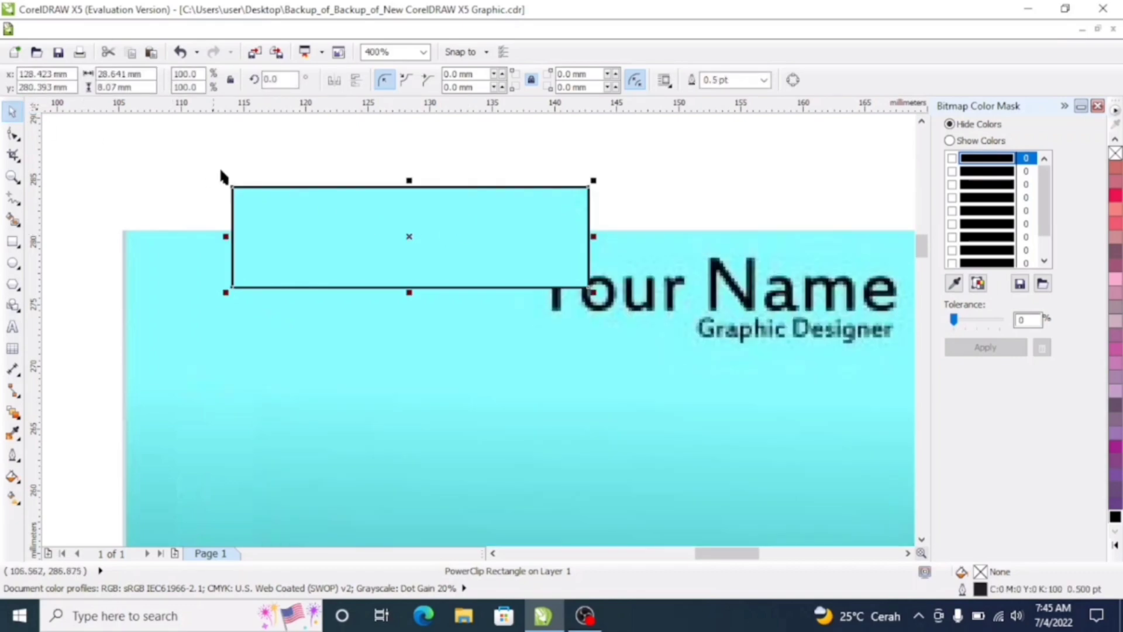
# Step: Set the wide background patch's outline to None and move it over the Your Name and Graphic Designer text to hide them
pyautogui.scroll(-1, 386, 244)
pyautogui.moveTo(407, 238); pyautogui.dragTo(539, 267)
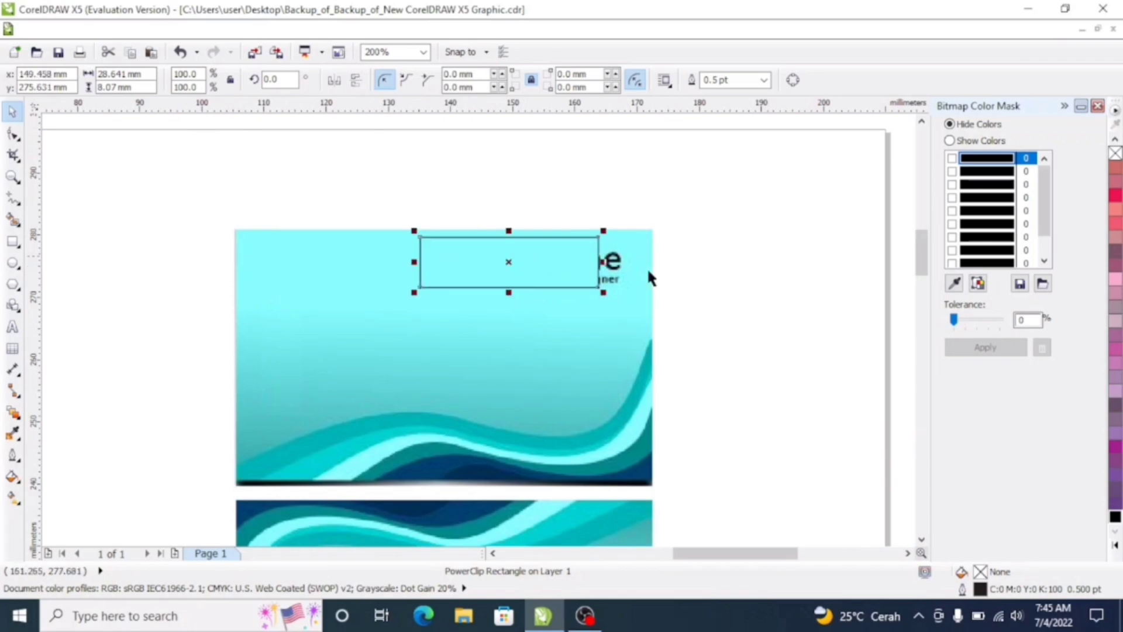
pyautogui.click(763, 81)
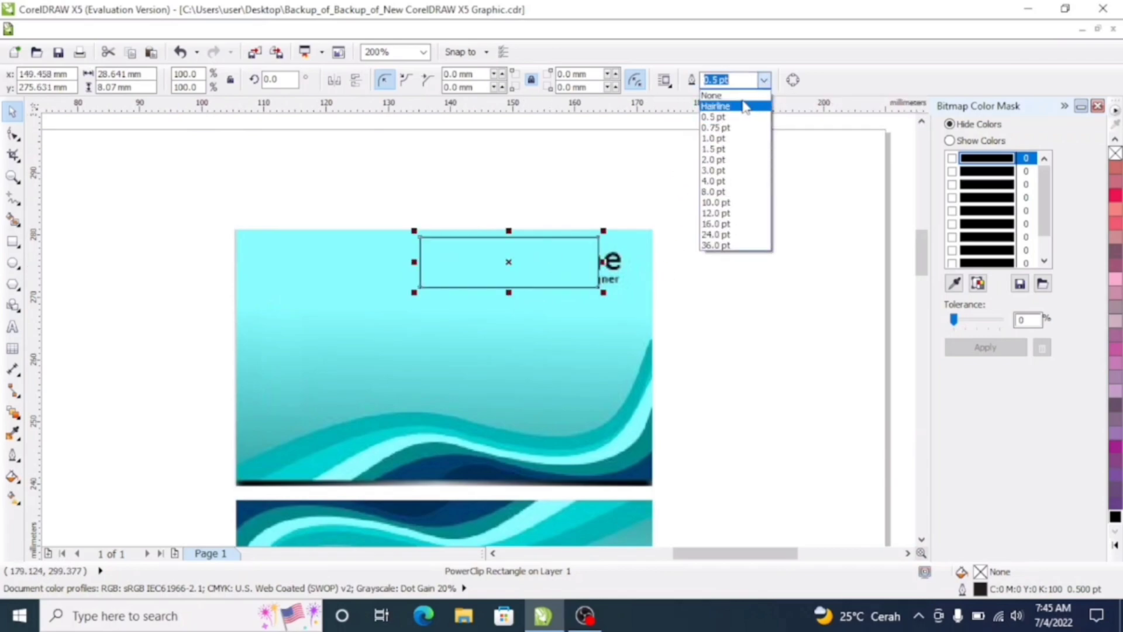
pyautogui.click(747, 97)
pyautogui.scroll(1, 645, 298)
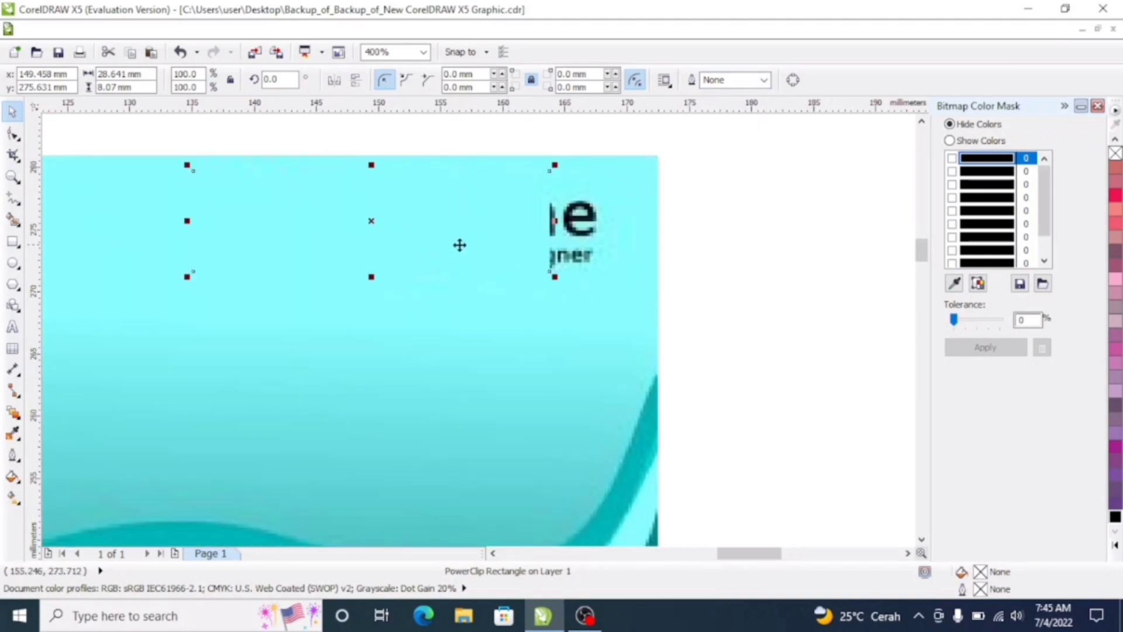
pyautogui.moveTo(522, 207); pyautogui.dragTo(541, 245)
pyautogui.click(757, 246)
pyautogui.scroll(-1, 636, 209)
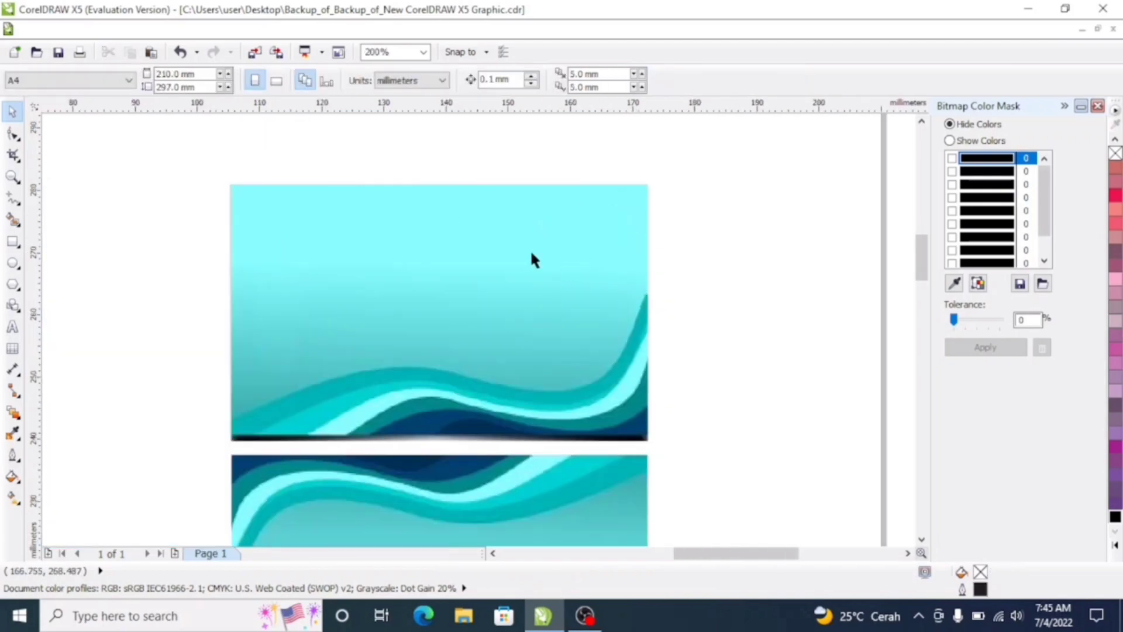
# Step: Select the front card together with its patches and convert them to one 300 dpi RGB Color (24-bit) bitmap with transparent background
pyautogui.scroll(-1, 521, 231)
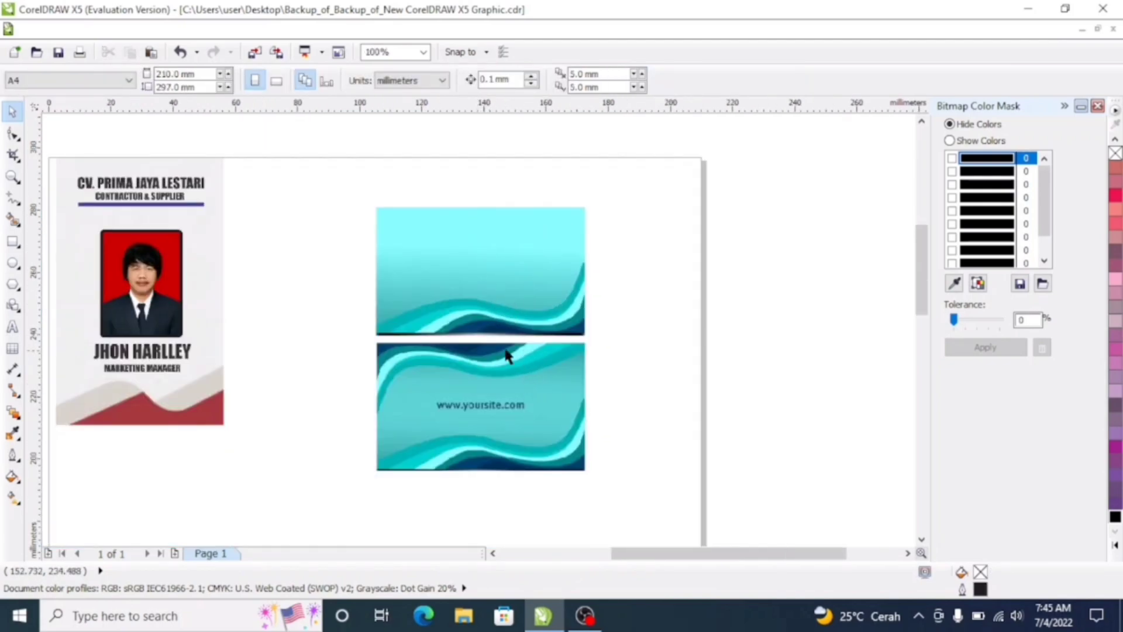
pyautogui.moveTo(354, 192); pyautogui.dragTo(644, 357)
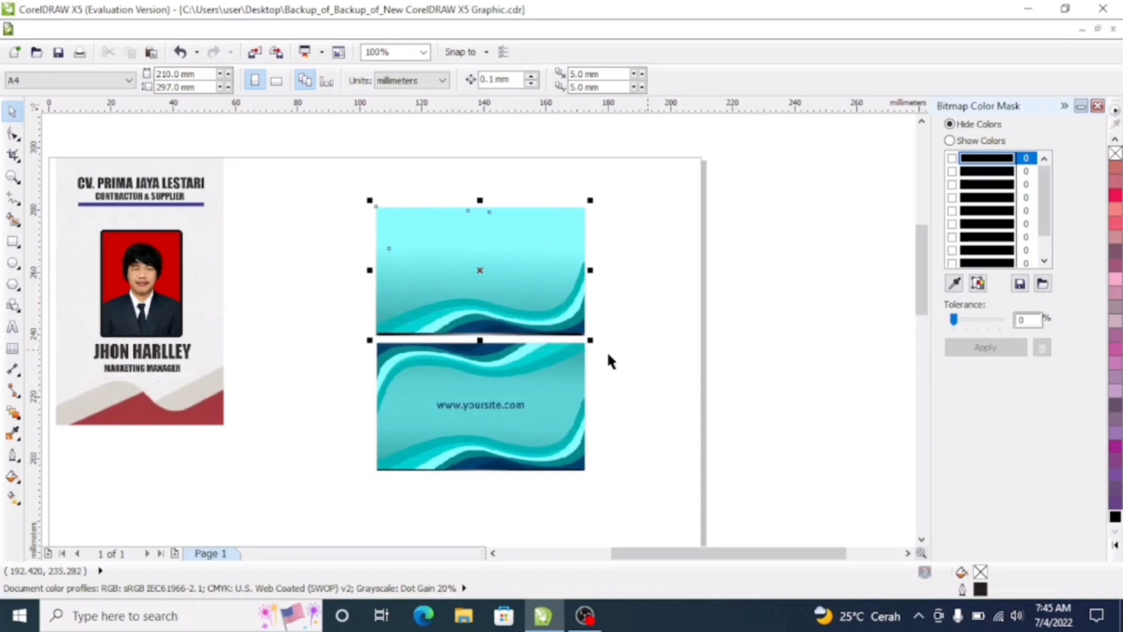
pyautogui.click(293, 30)
pyautogui.click(312, 50)
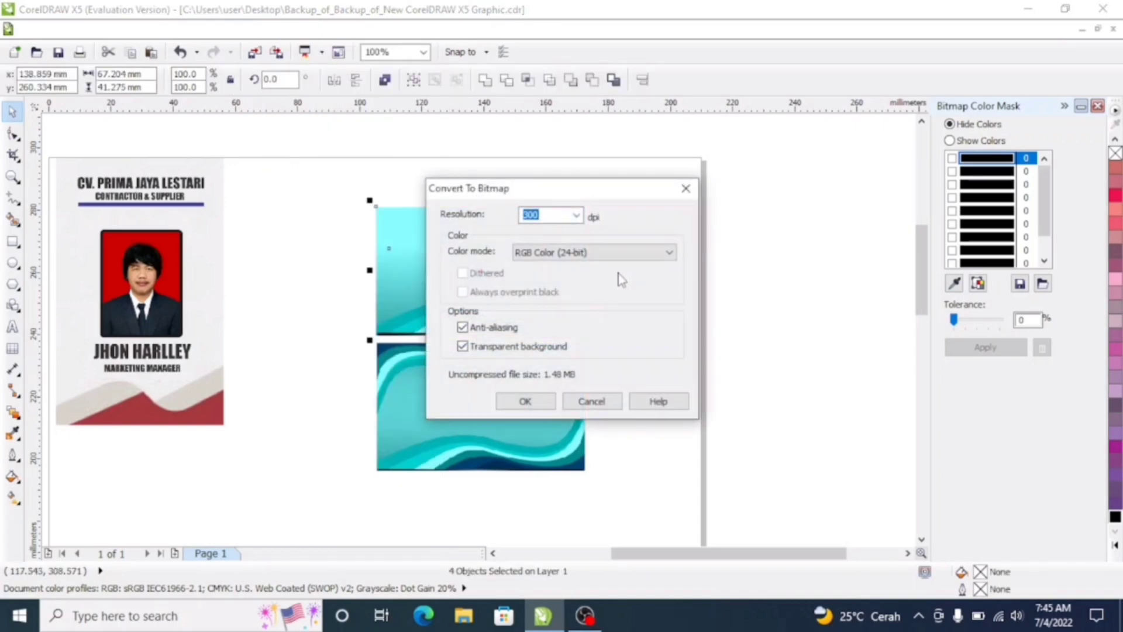
pyautogui.click(514, 402)
# Step: Move the flattened front card slightly up to about X 139.7, Y 264.2 mm to widen the gap above the back card
pyautogui.scroll(2, 494, 271)
pyautogui.moveTo(506, 270); pyautogui.dragTo(529, 234)
pyautogui.moveTo(541, 283); pyautogui.dragTo(517, 282)
pyautogui.scroll(-5, 496, 404)
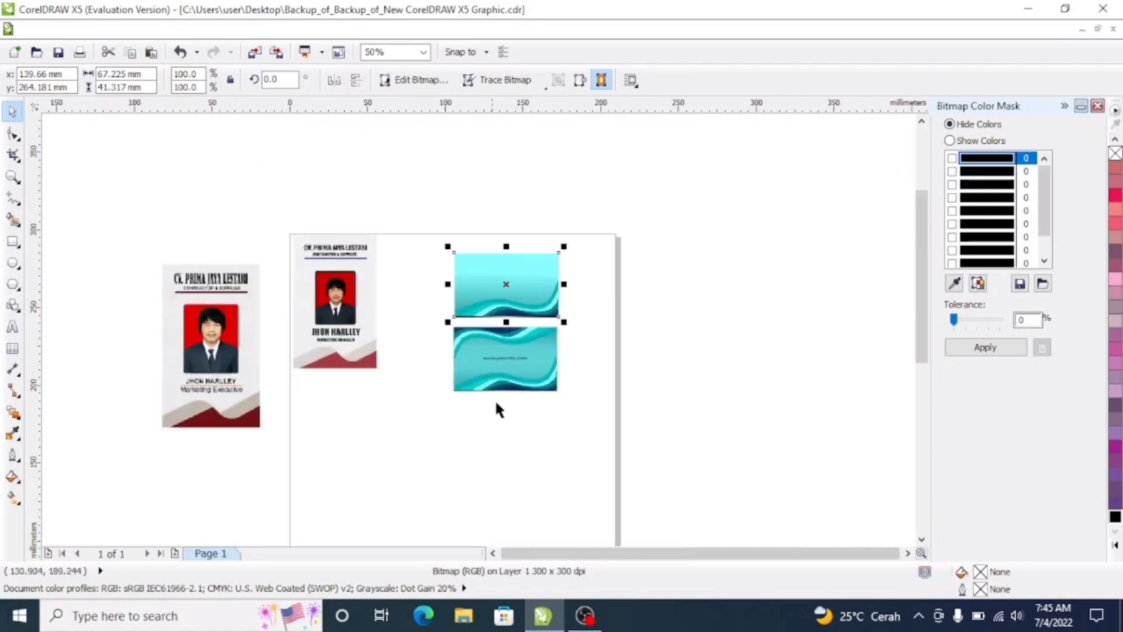
pyautogui.scroll(7, 502, 375)
pyautogui.click(335, 340)
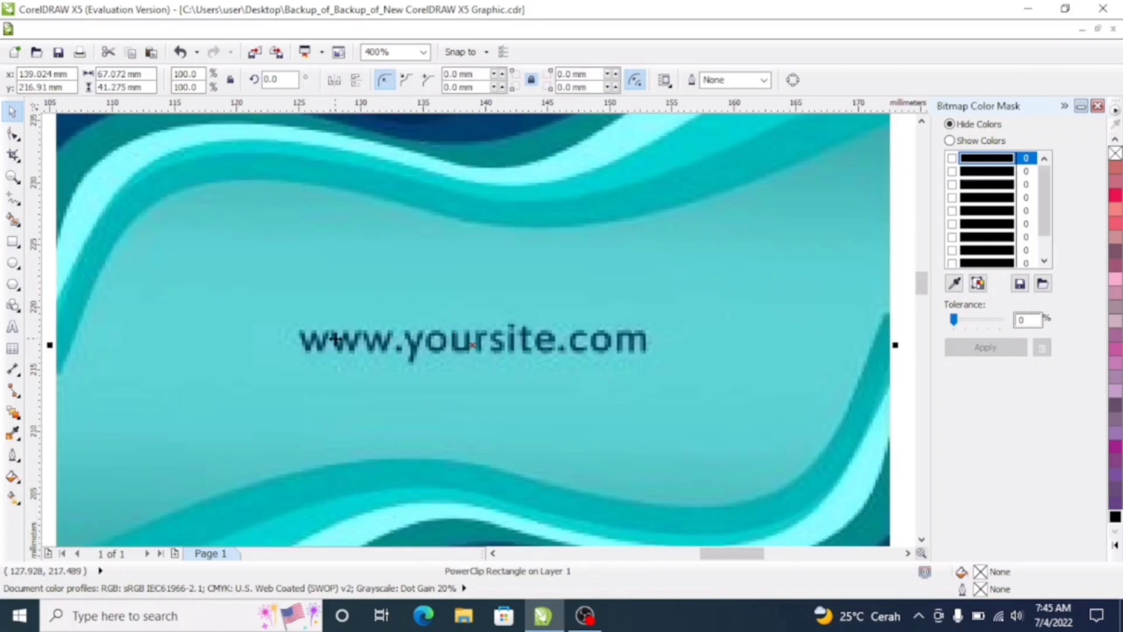
pyautogui.hotkey('ctrl', 'd')
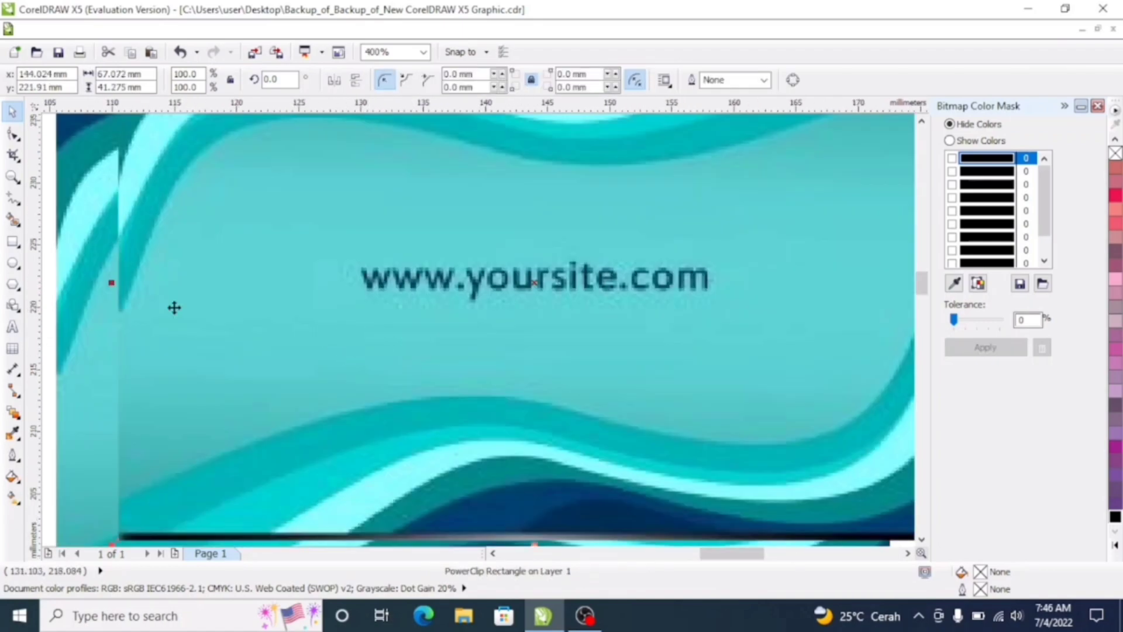
pyautogui.click(13, 241)
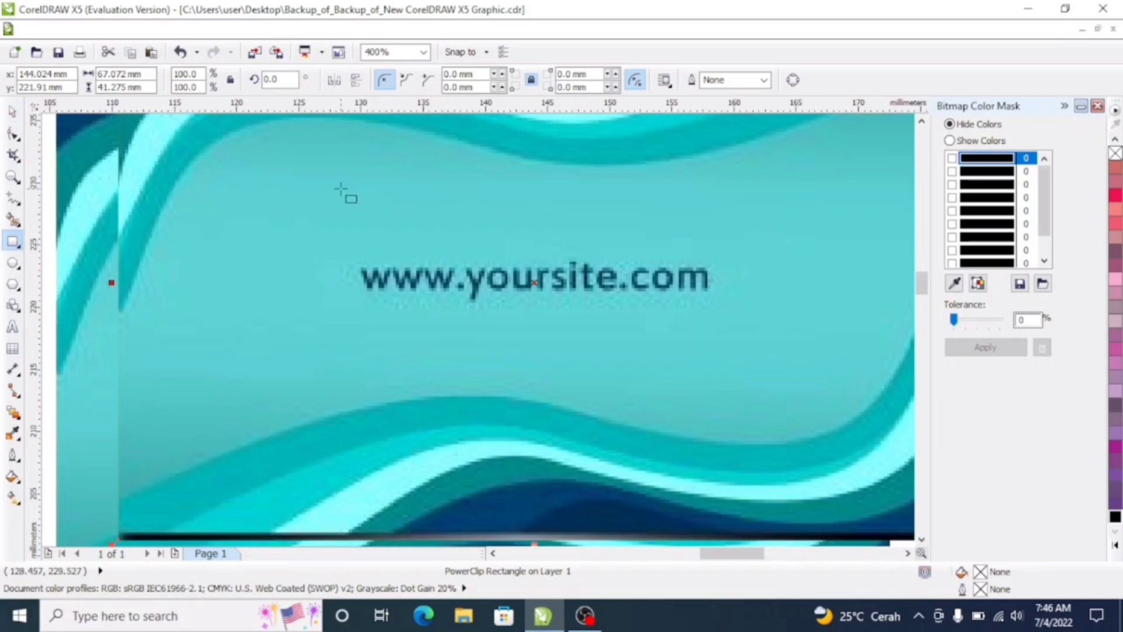
pyautogui.moveTo(343, 187); pyautogui.dragTo(722, 253)
# Step: PowerClip the duplicated back card into the rectangle above the web address
pyautogui.click(632, 211)
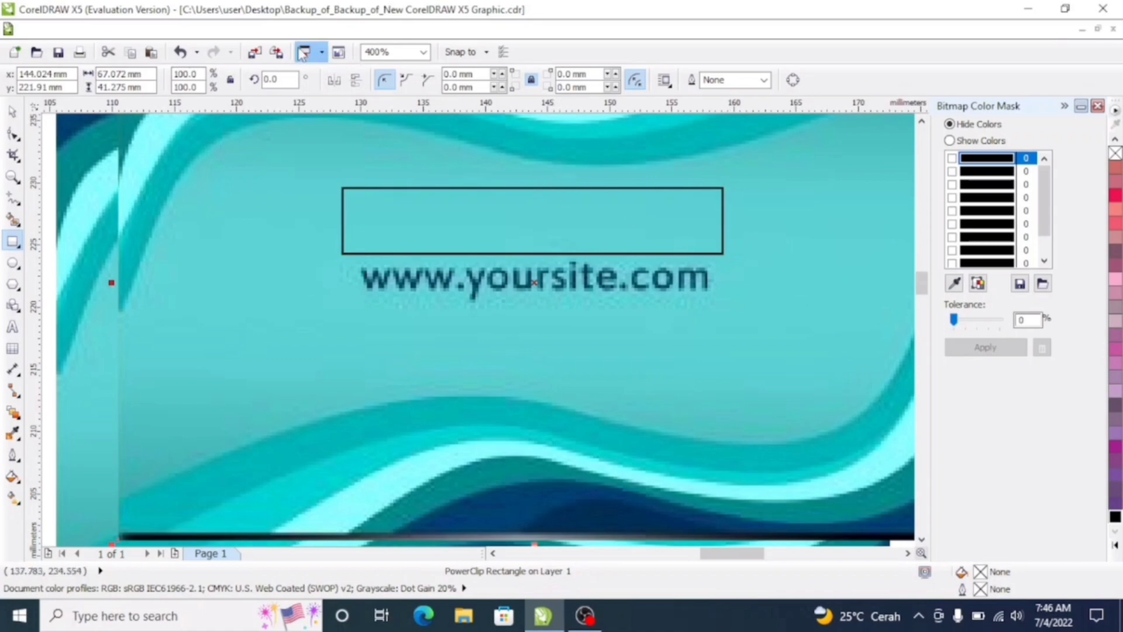
pyautogui.click(241, 29)
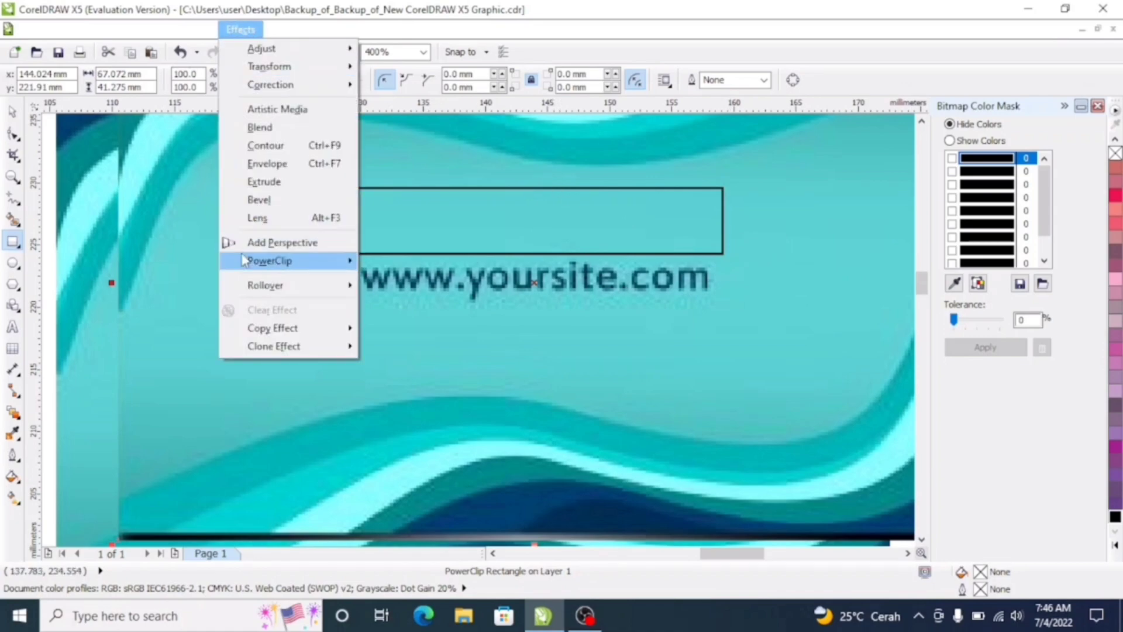
pyautogui.moveTo(292, 261)
pyautogui.click(415, 262)
pyautogui.click(480, 221)
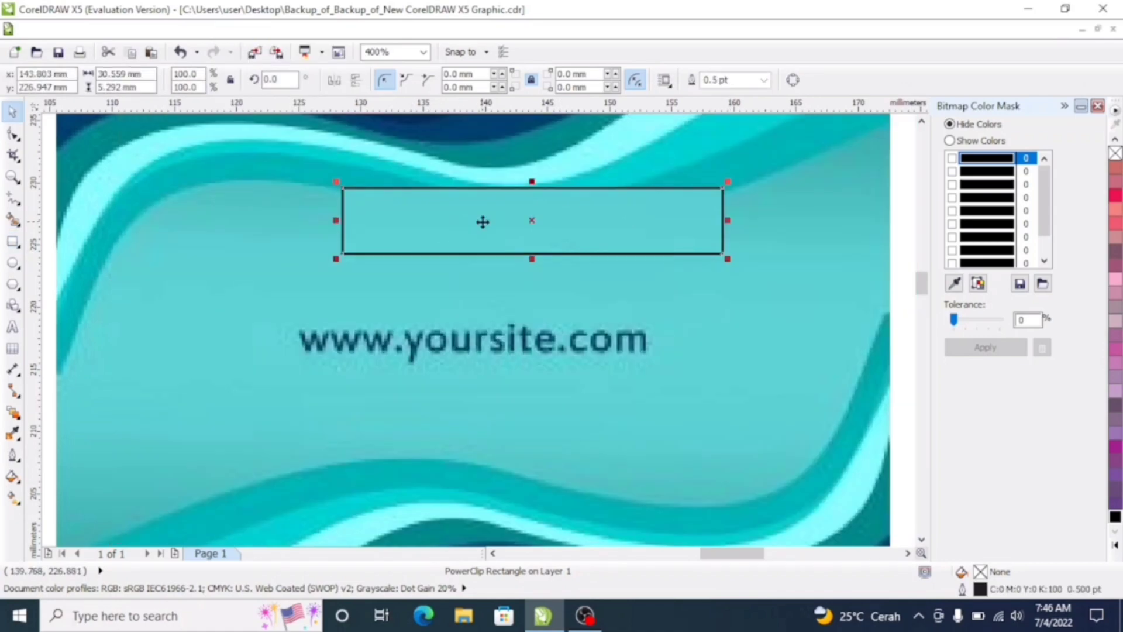
pyautogui.click(763, 79)
pyautogui.click(738, 96)
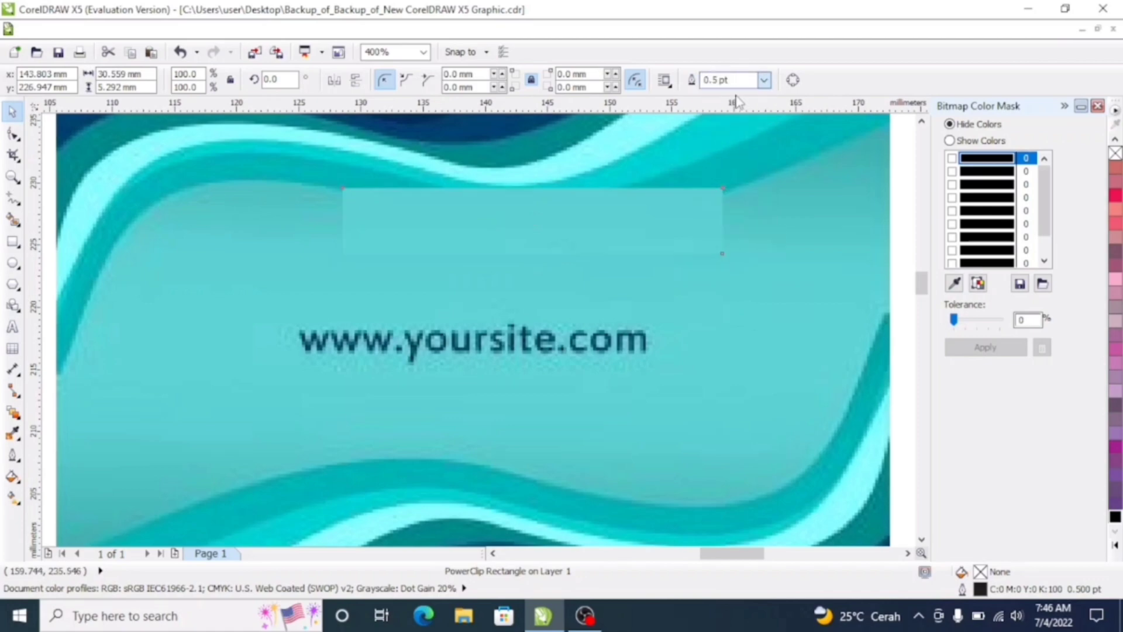
pyautogui.moveTo(532, 236); pyautogui.dragTo(472, 350)
pyautogui.click(566, 307)
# Step: Select the back card together with its patch and convert them to a single 300 dpi RGB bitmap
pyautogui.scroll(-3, 464, 306)
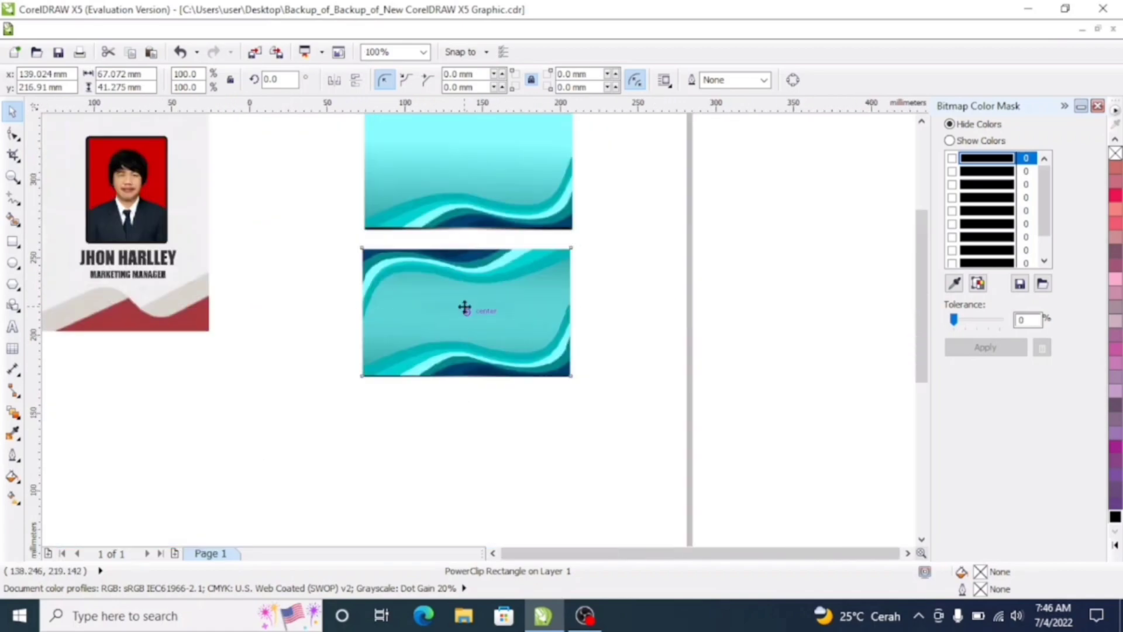
pyautogui.scroll(1, 464, 314)
pyautogui.moveTo(301, 226); pyautogui.dragTo(664, 421)
pyautogui.click(275, 30)
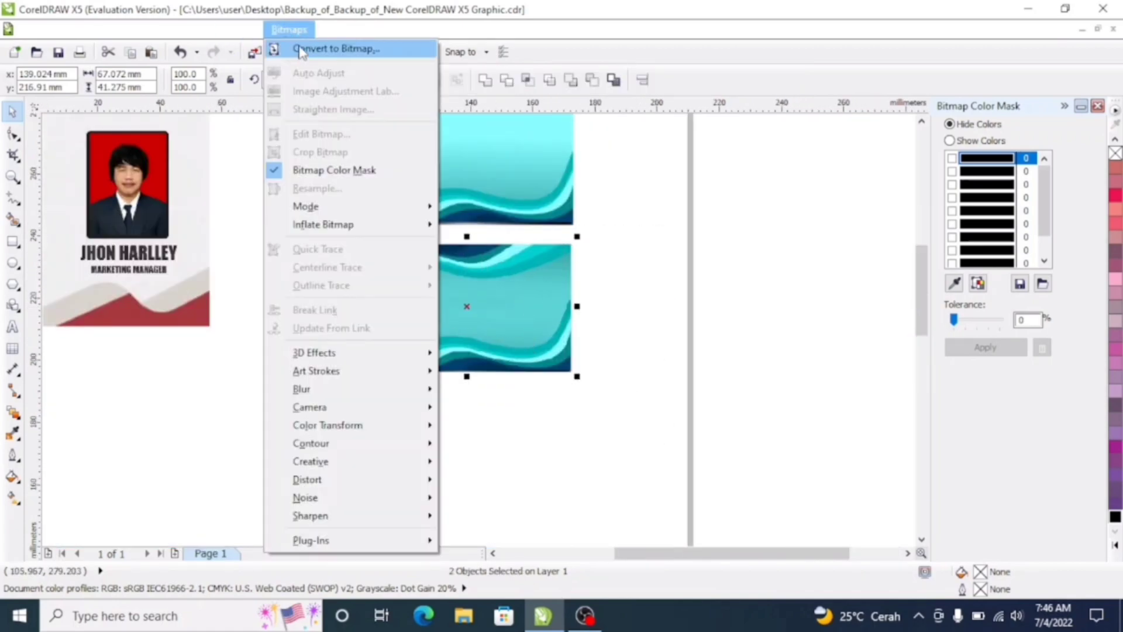
pyautogui.click(315, 48)
pyautogui.click(533, 409)
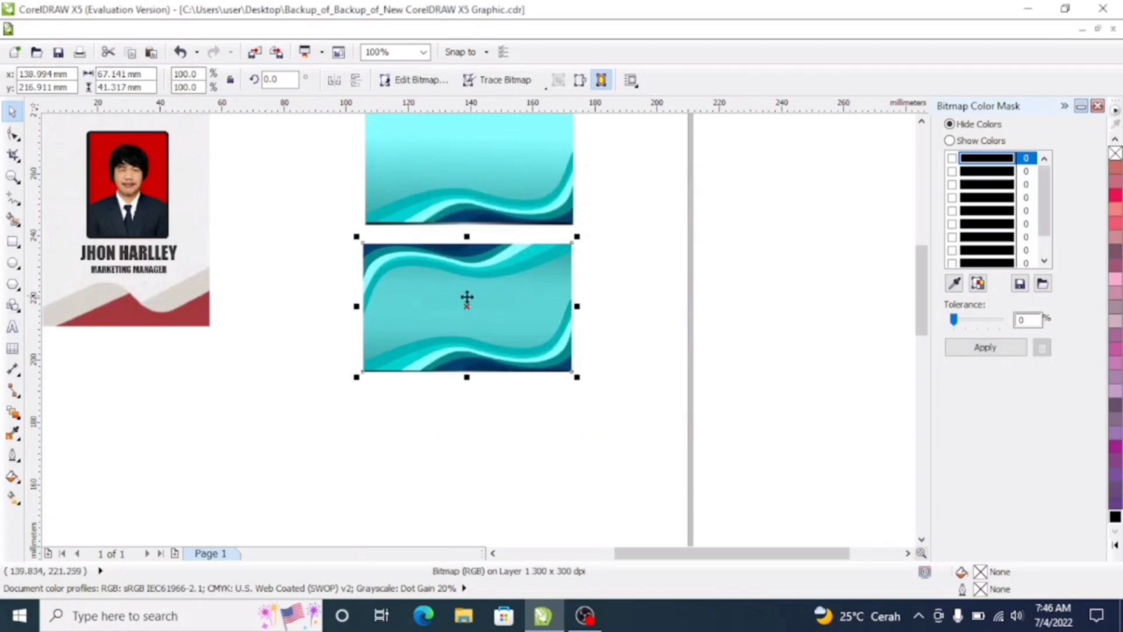
# Step: Move the flattened back card up to about X 139.8, Y 220 mm, lined up beneath the front card
pyautogui.scroll(1, 500, 252)
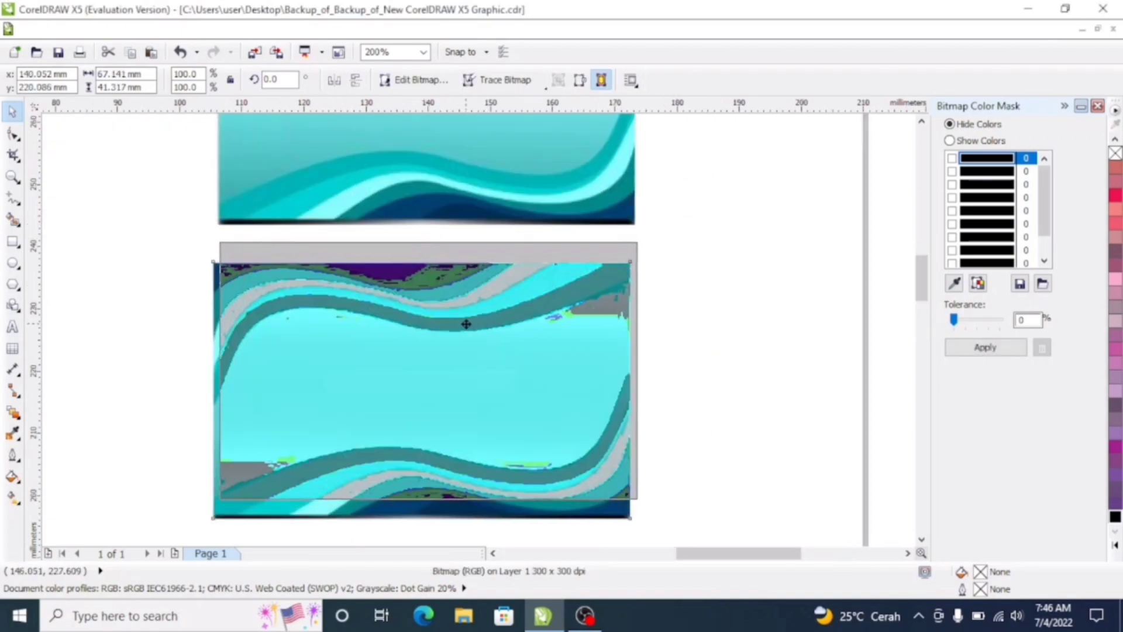
pyautogui.moveTo(426, 315); pyautogui.dragTo(423, 318)
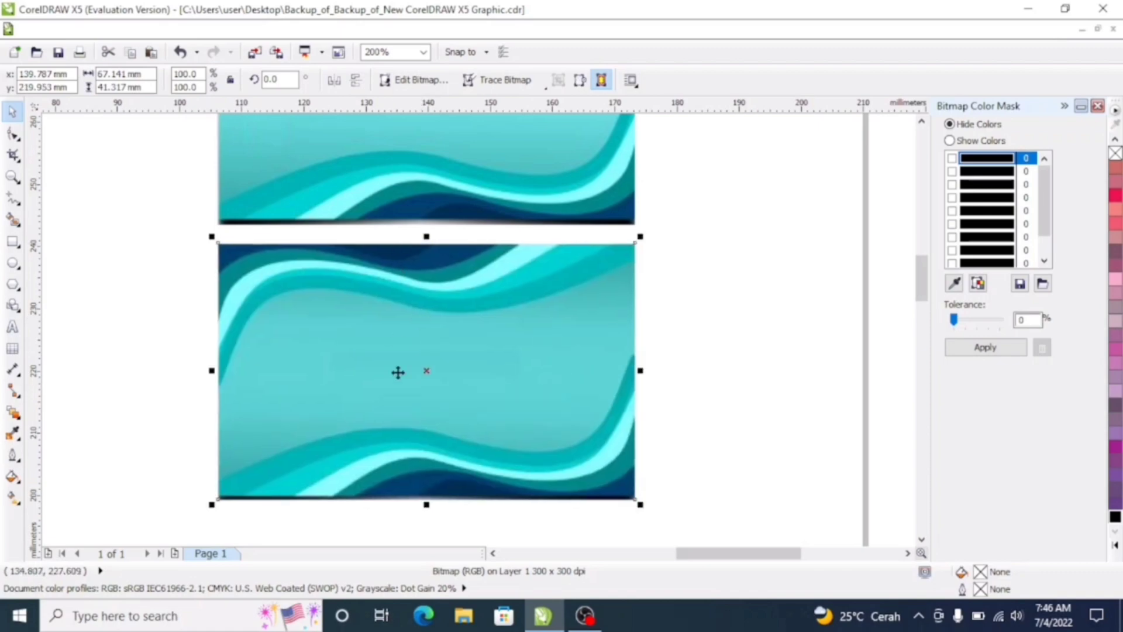
pyautogui.scroll(-2, 505, 324)
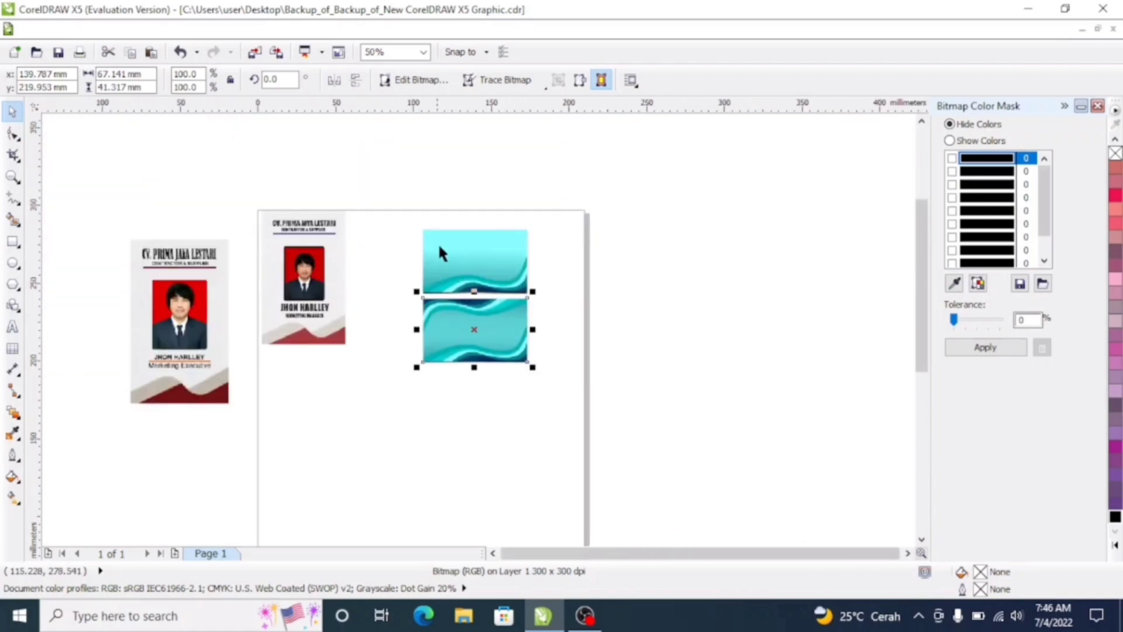
# Step: Move the Marketing Manager ID card next to the blue business cards, at about X 70.8, Y 243 mm
pyautogui.scroll(2, 438, 251)
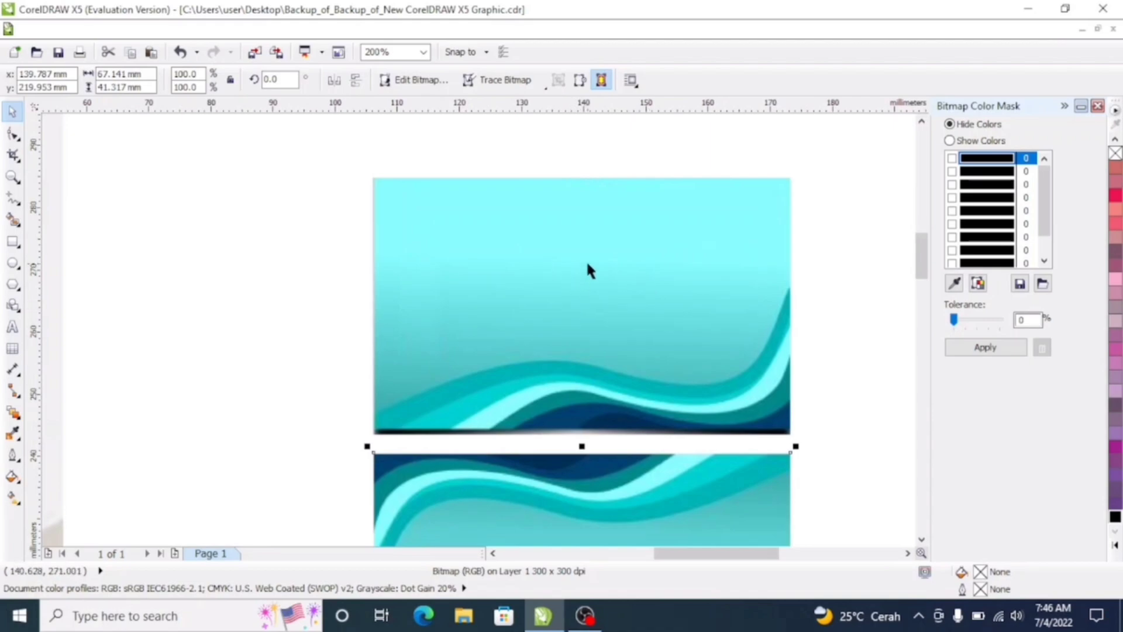
pyautogui.scroll(-1, 586, 264)
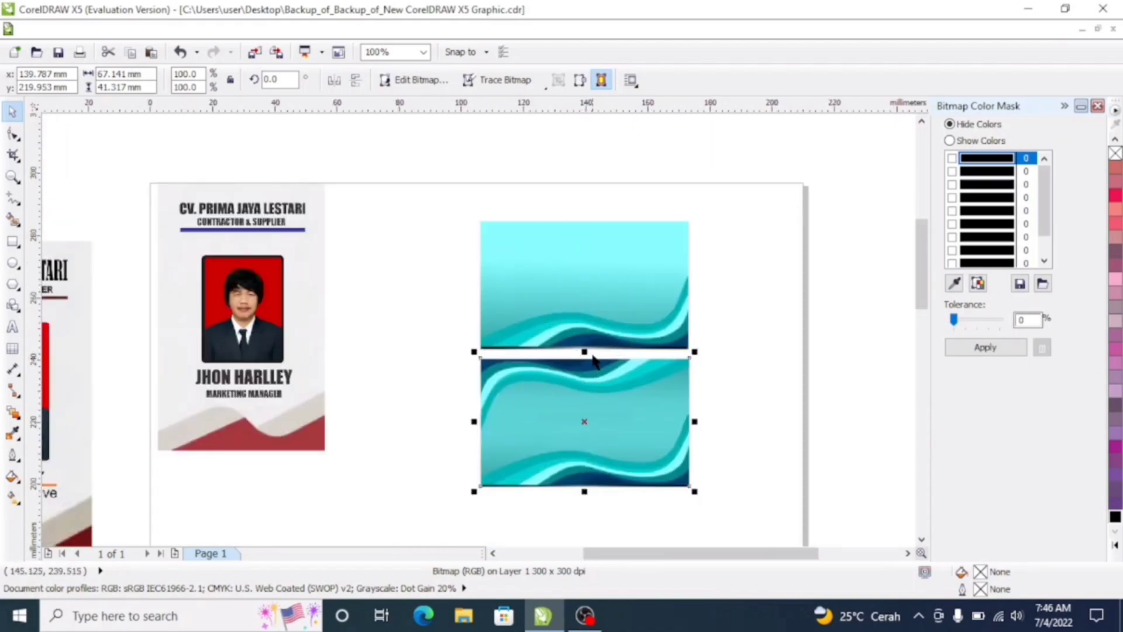
pyautogui.scroll(1, 591, 361)
pyautogui.scroll(-1, 560, 377)
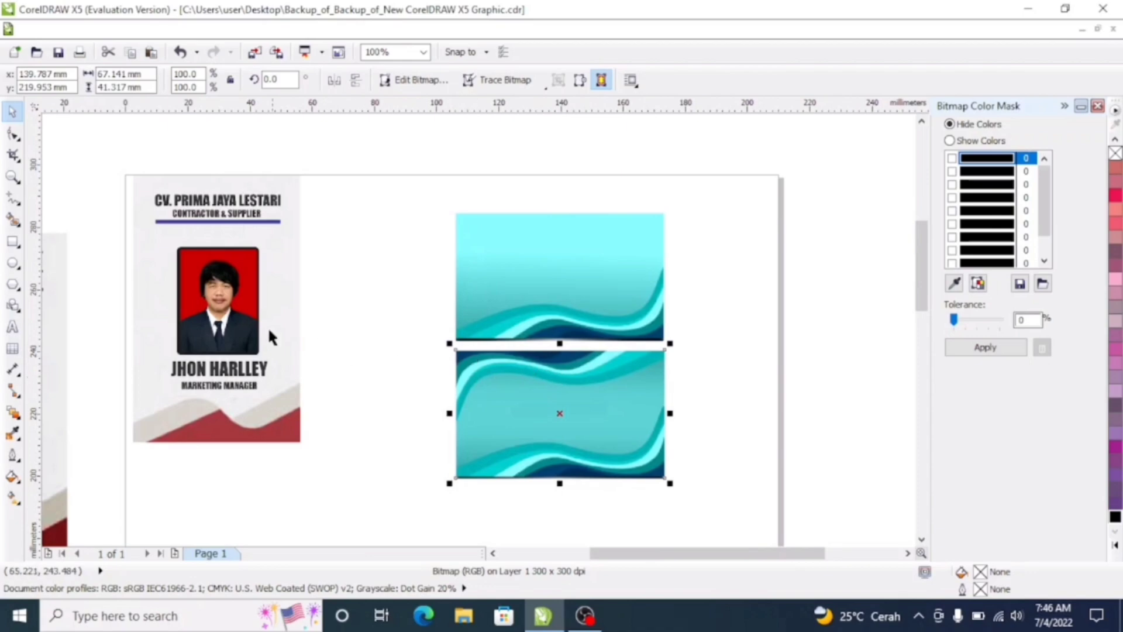
pyautogui.moveTo(269, 336); pyautogui.dragTo(398, 370)
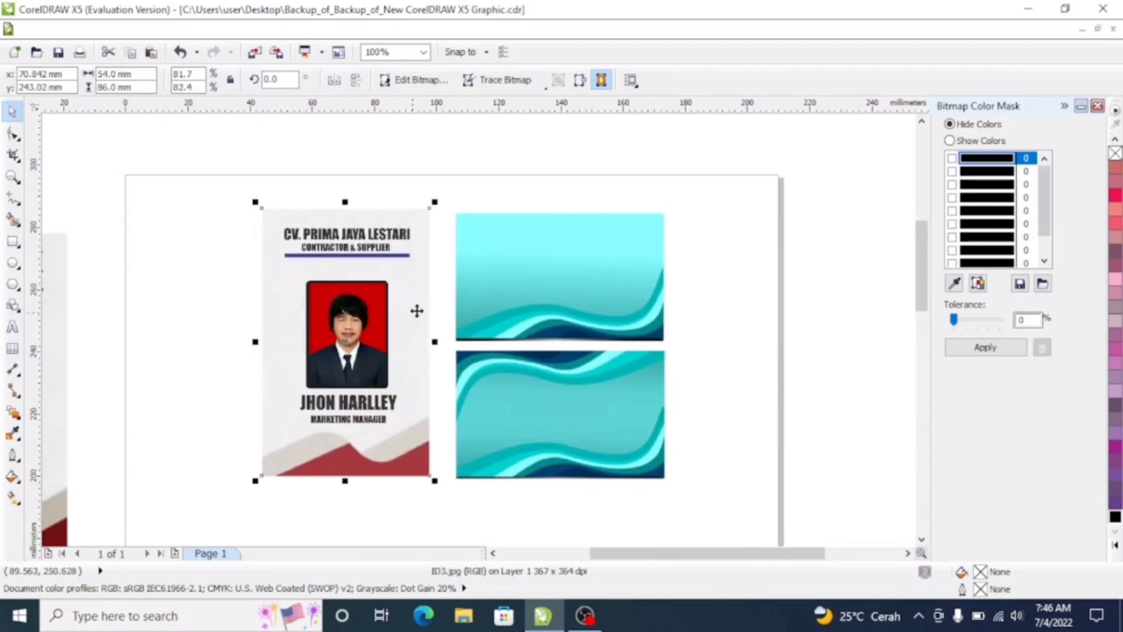
# Step: Delete the larger Marketing Executive ID card image lying outside the page
pyautogui.scroll(-1, 467, 265)
pyautogui.click(237, 324)
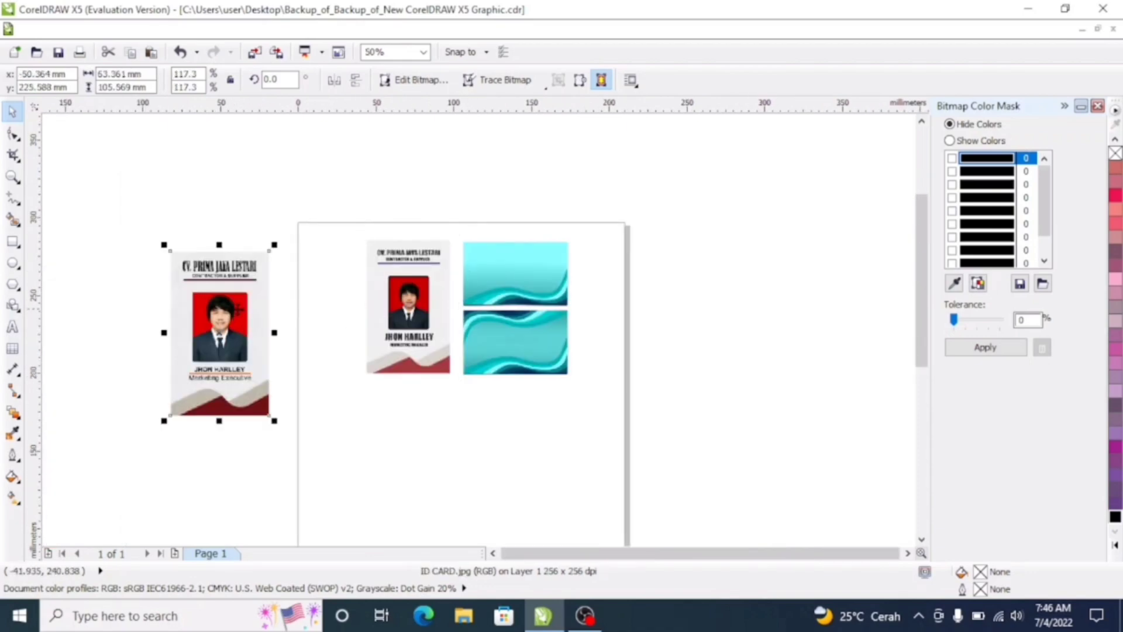
pyautogui.press('Delete')
# Step: Shift the Marketing Manager ID card away from the blue cards to about X 64.5 mm and the front business card to about X 140.2 mm
pyautogui.scroll(2, 427, 281)
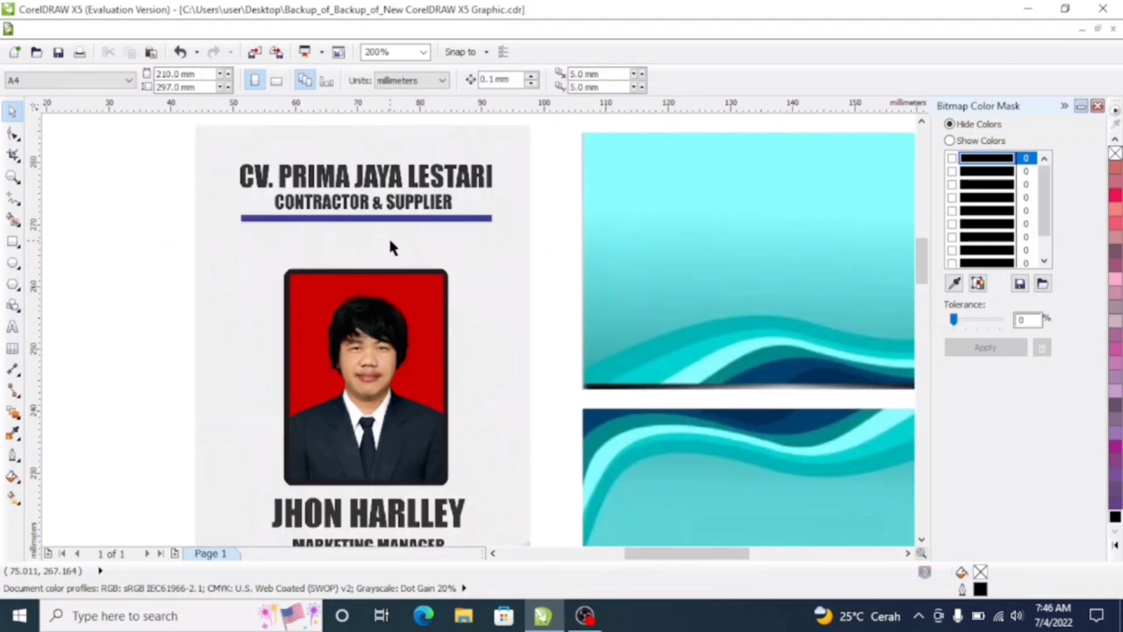
pyautogui.scroll(-1, 389, 241)
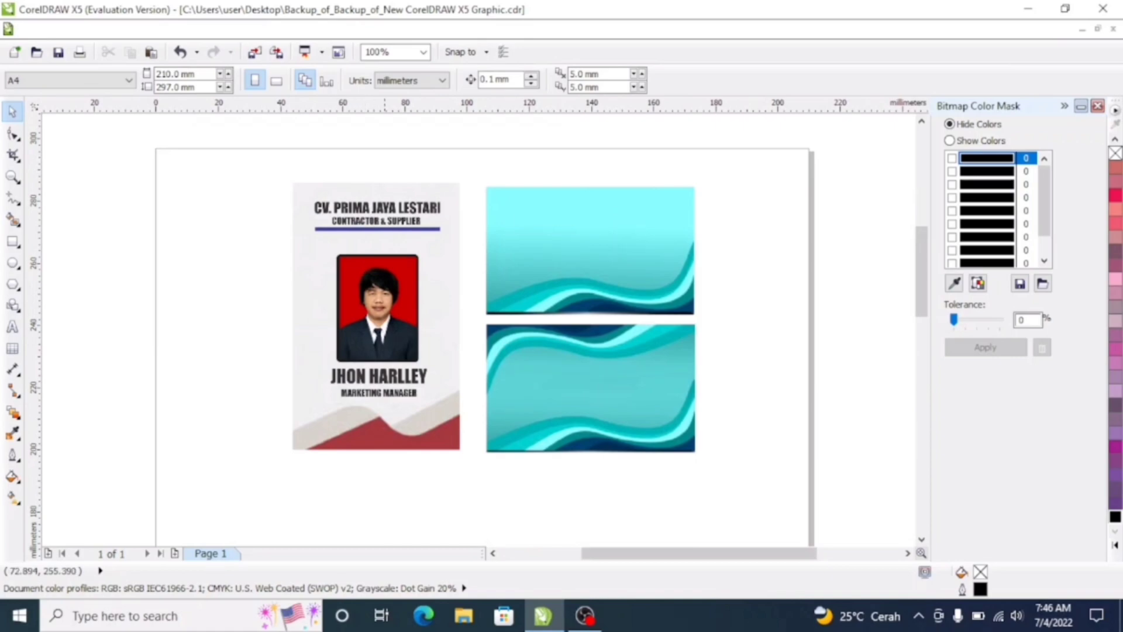
pyautogui.scroll(2, 387, 268)
pyautogui.scroll(-2, 387, 268)
pyautogui.moveTo(388, 269)
pyautogui.mouseDown()
pyautogui.moveTo(340, 269)
pyautogui.moveTo(369, 270)
pyautogui.mouseUp()
pyautogui.click(571, 225)
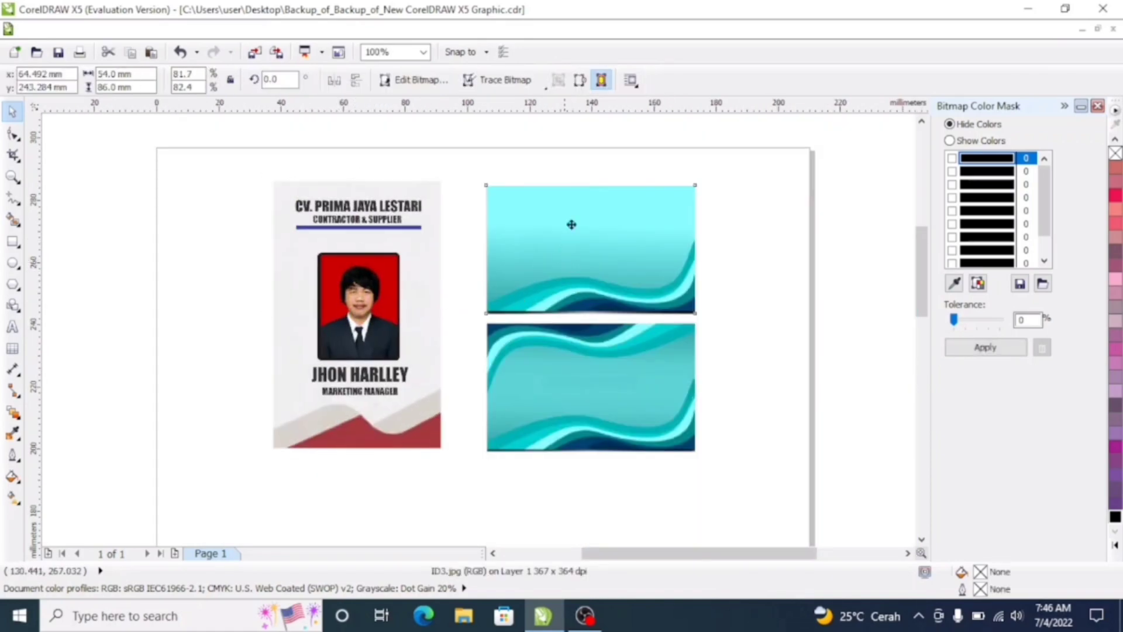
pyautogui.moveTo(571, 224)
pyautogui.mouseDown()
pyautogui.moveTo(594, 208)
pyautogui.moveTo(566, 220)
pyautogui.moveTo(564, 240)
pyautogui.mouseUp()
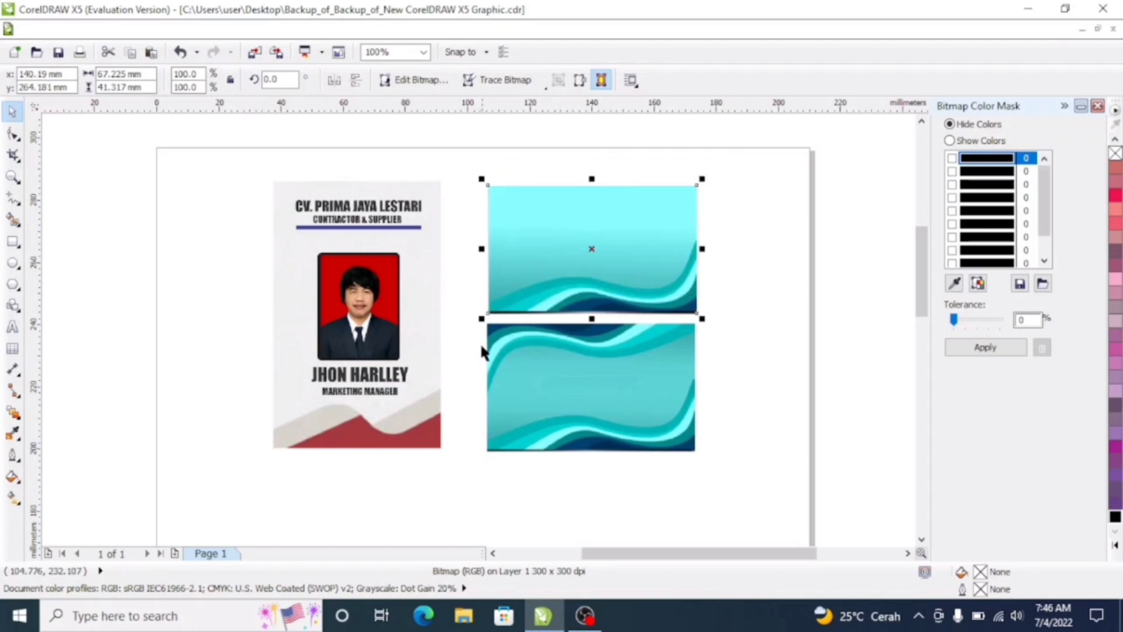